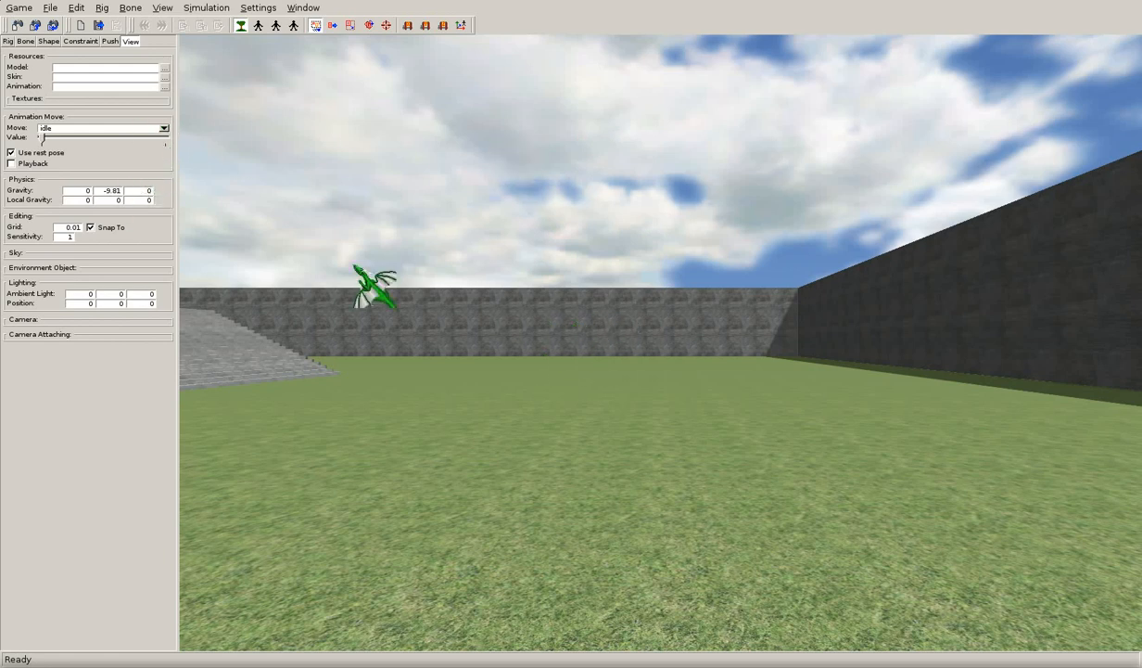
Step: Open an existing rig file so that its skeleton loads into the scene
click(98, 25)
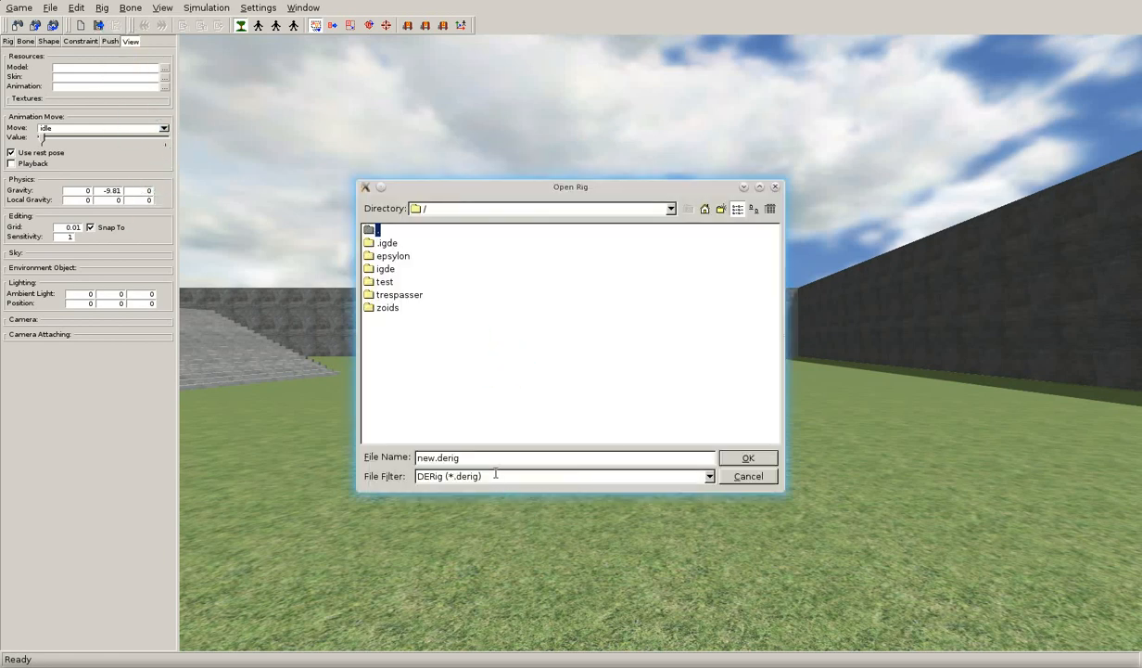
key(Return)
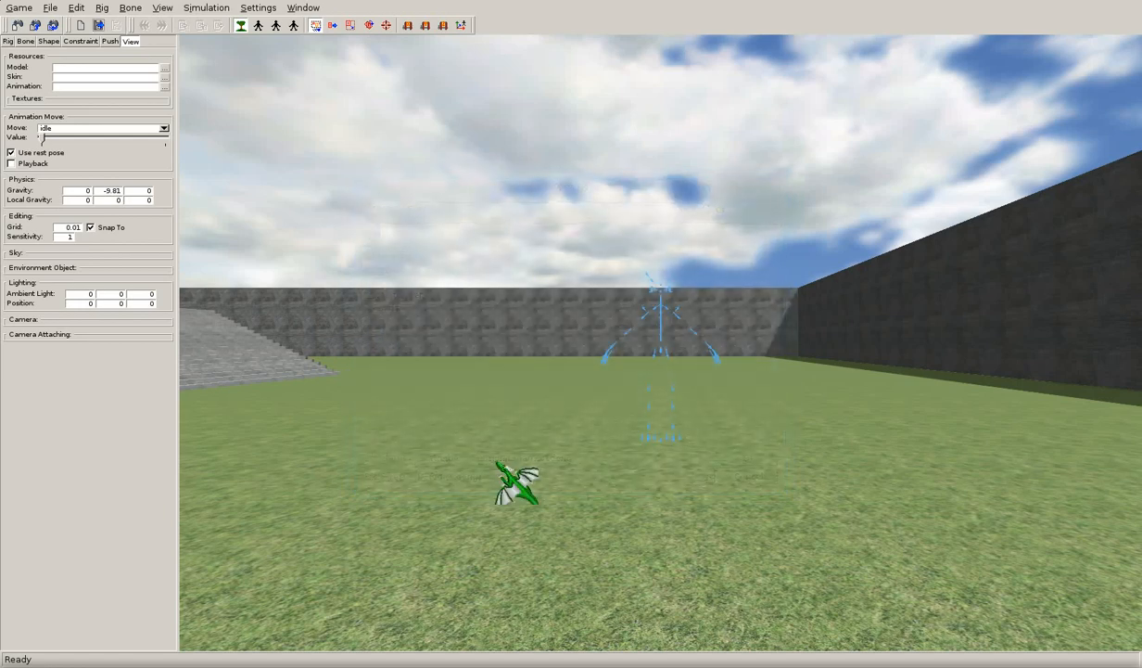
middle_drag(822, 407, 519, 278)
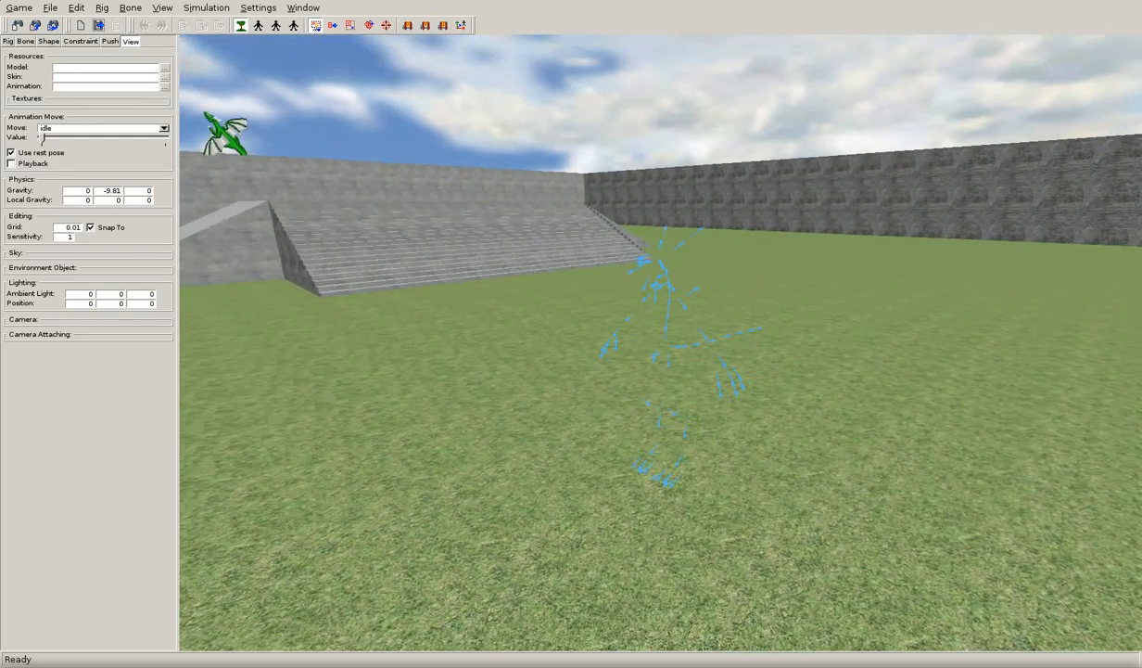
Step: Load renamon_hr.demodel from the renamon folder as the preview model
click(165, 68)
click(83, 303)
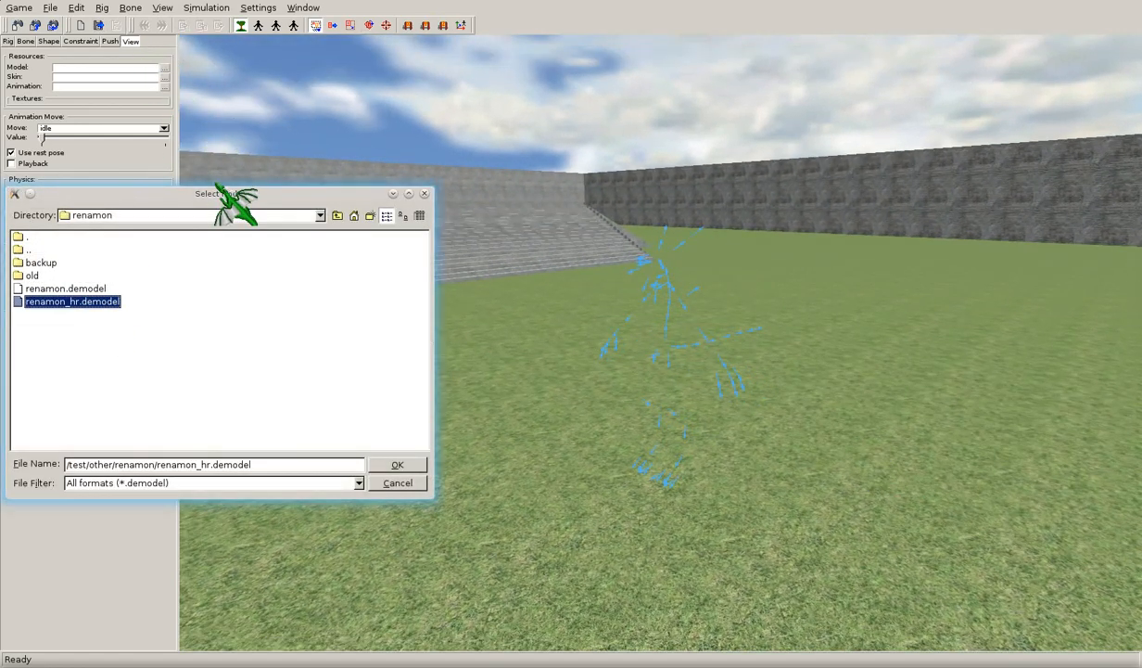
key(Return)
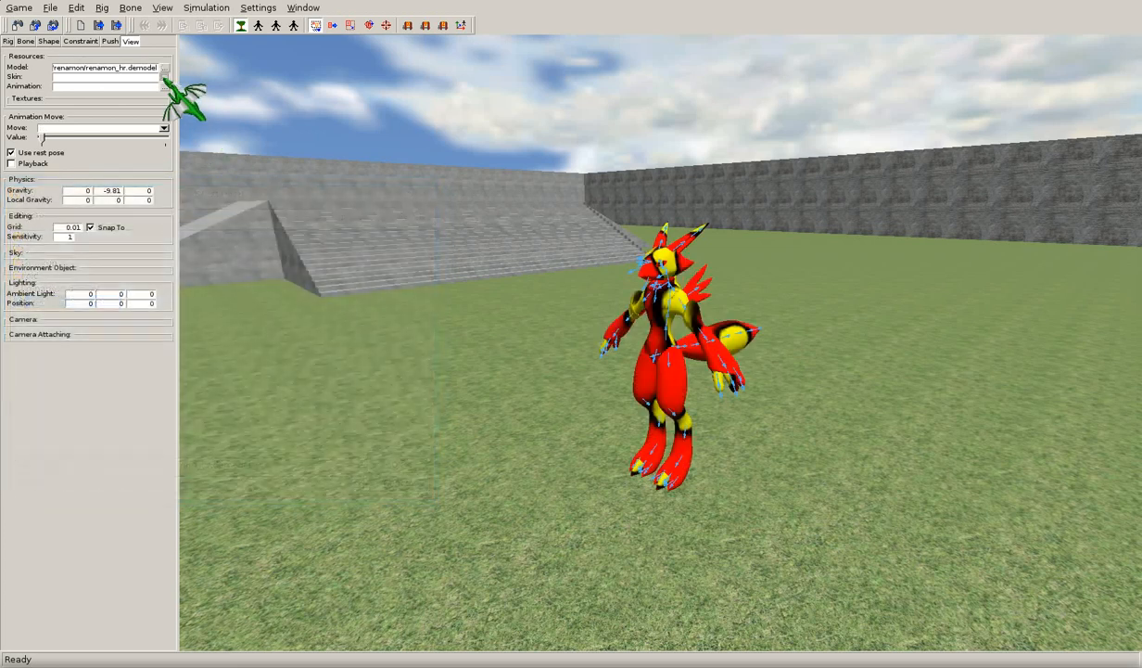
Step: Assign the skin renamon.deskin and the animation renamon.deanim to the preview model
click(165, 77)
click(89, 288)
key(Return)
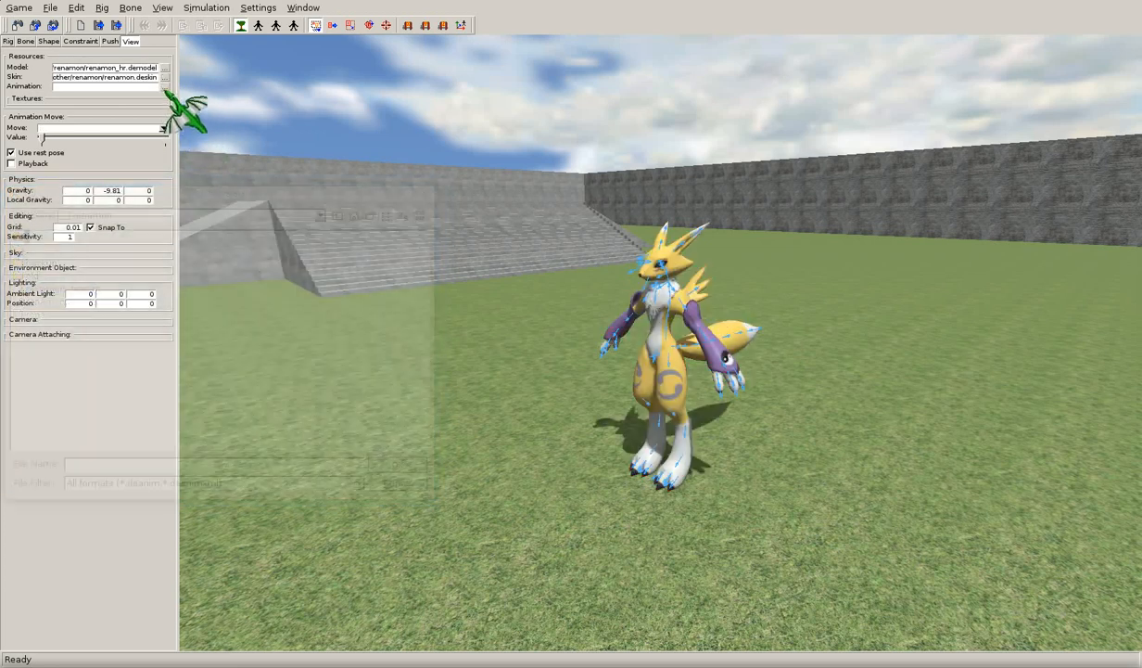
click(165, 87)
click(84, 287)
key(Return)
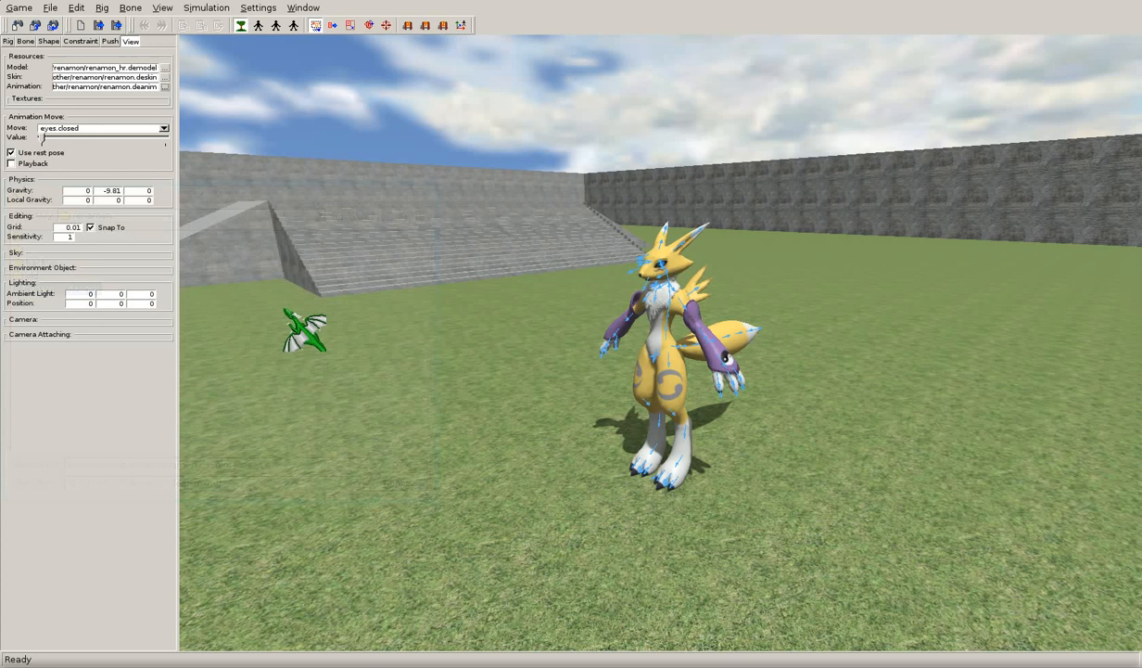
Step: Set the animation move to stand and disable the rest pose
click(163, 128)
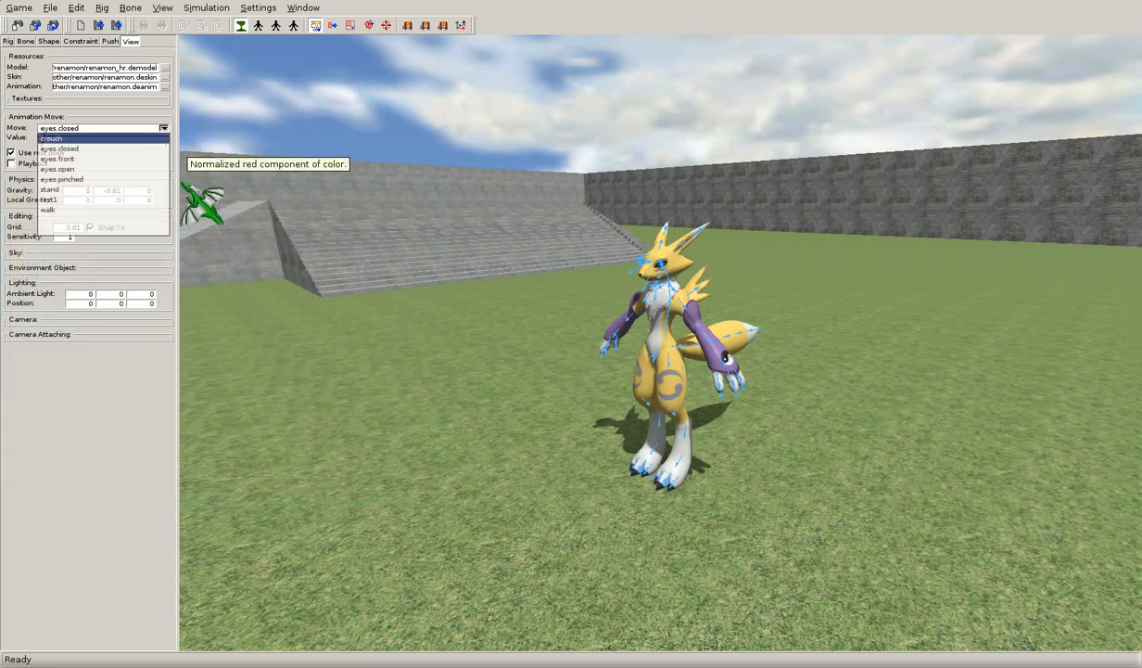
click(54, 189)
right_drag(717, 331, 832, 454)
scroll(803, 350, up, 4)
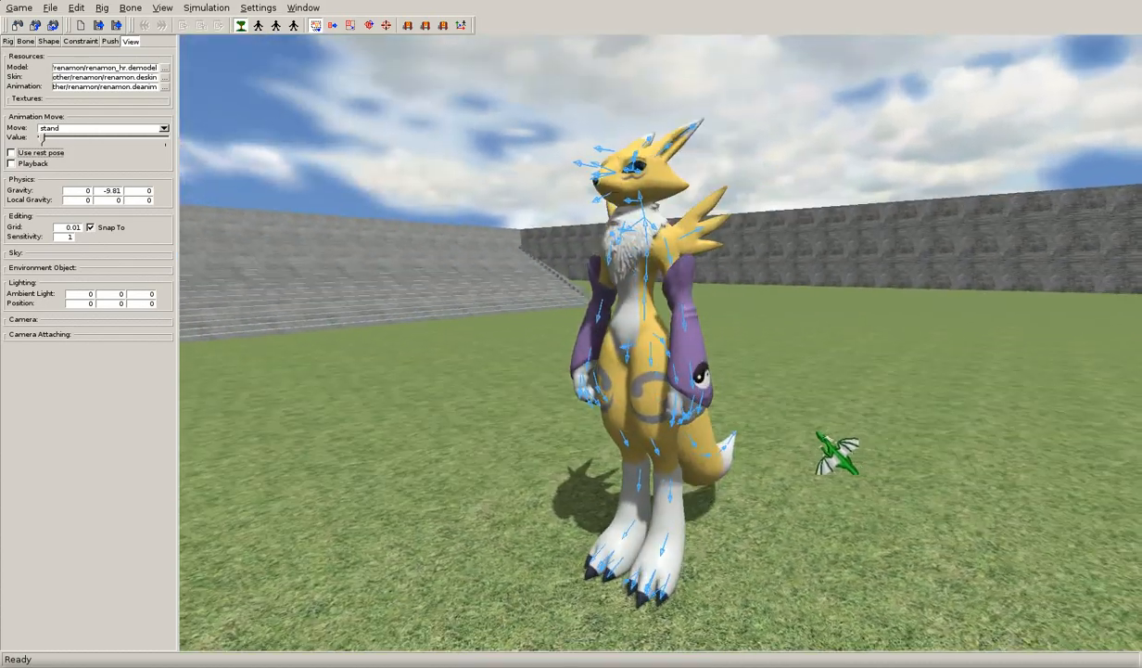
Step: Compare the rest pose with the stand pose, checking the shapes of the left forearm and neck bones
click(41, 152)
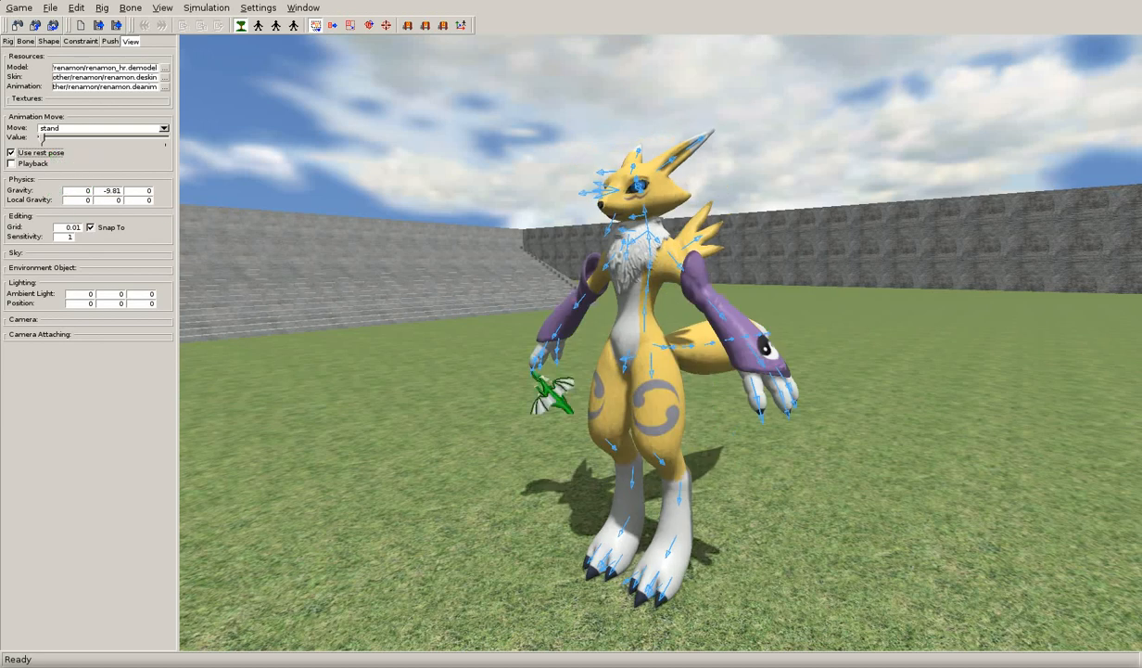
click(679, 262)
click(26, 152)
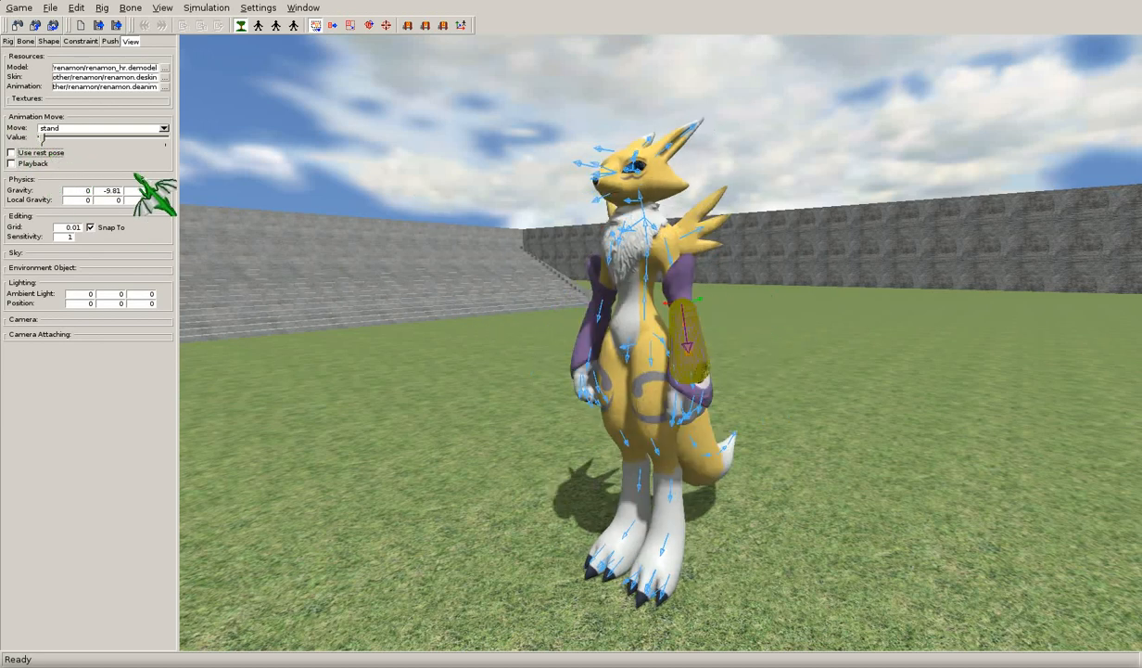
click(640, 215)
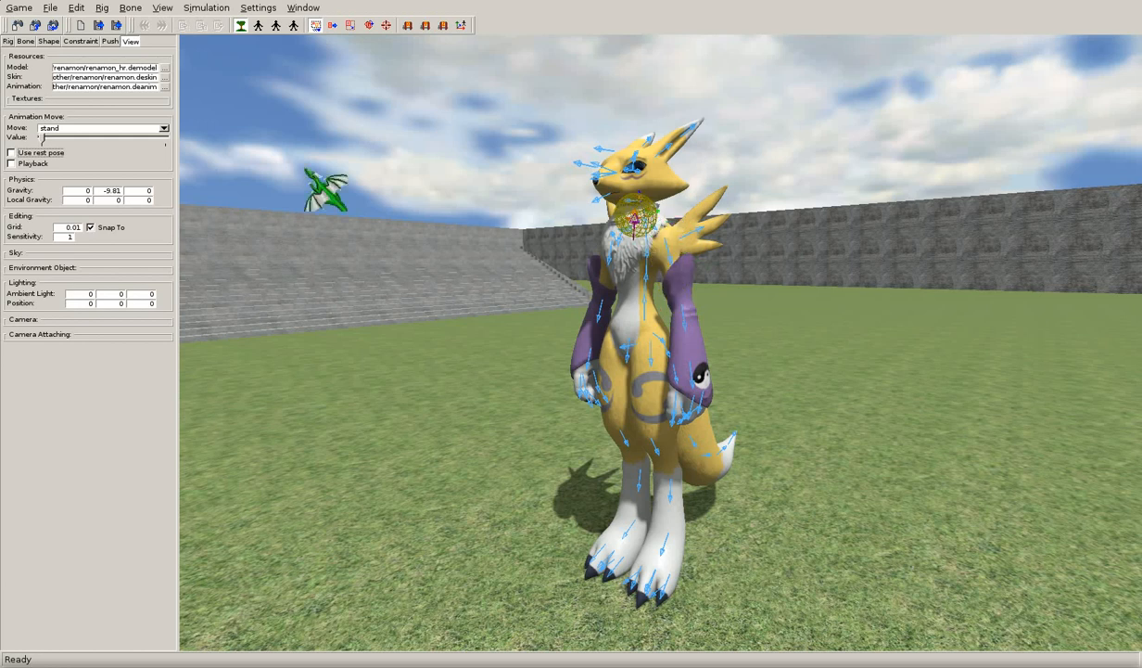
Step: Preview a frame partway through the walk move and restore the stand move
click(163, 128)
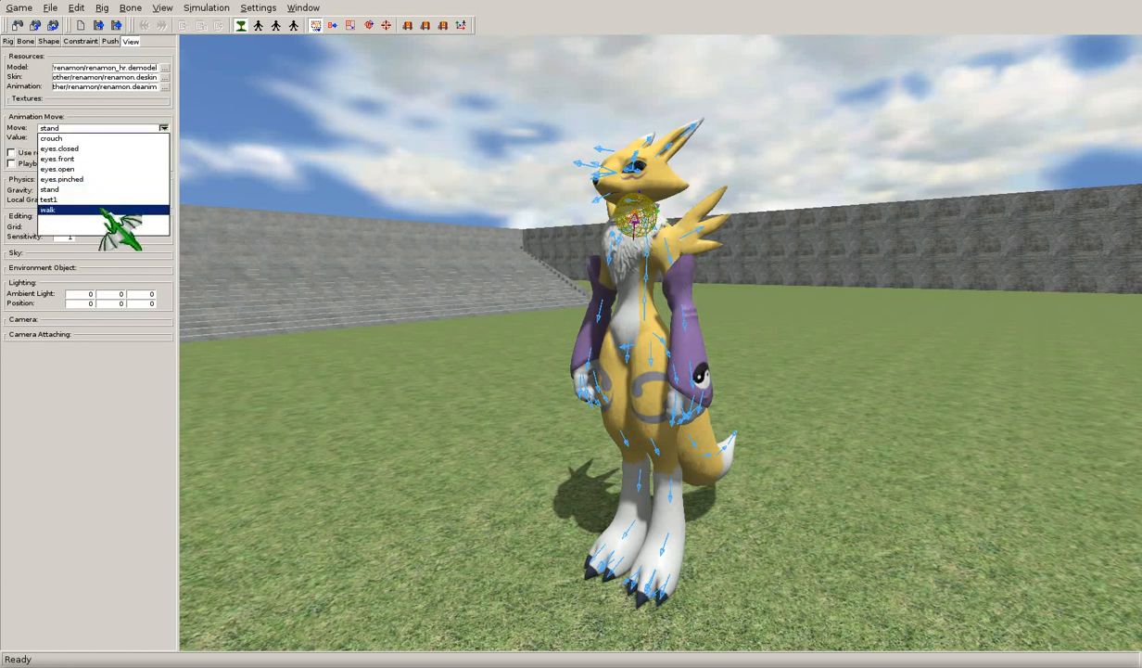
click(100, 210)
drag(41, 139, 72, 137)
middle_drag(484, 317, 485, 416)
click(604, 576)
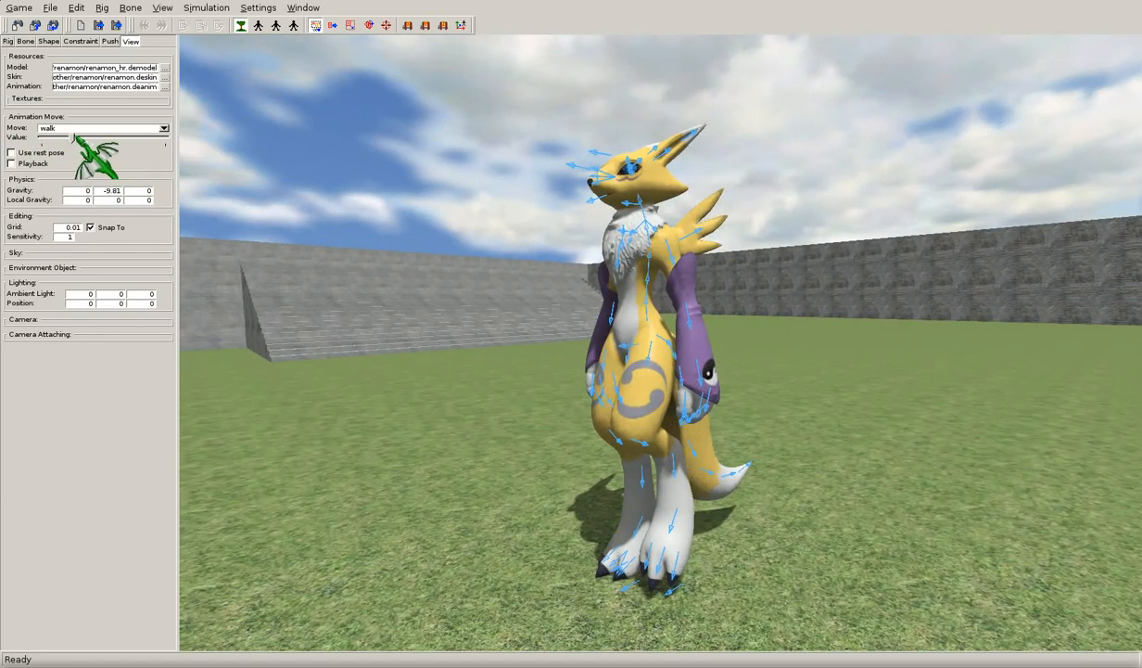
click(163, 128)
click(72, 189)
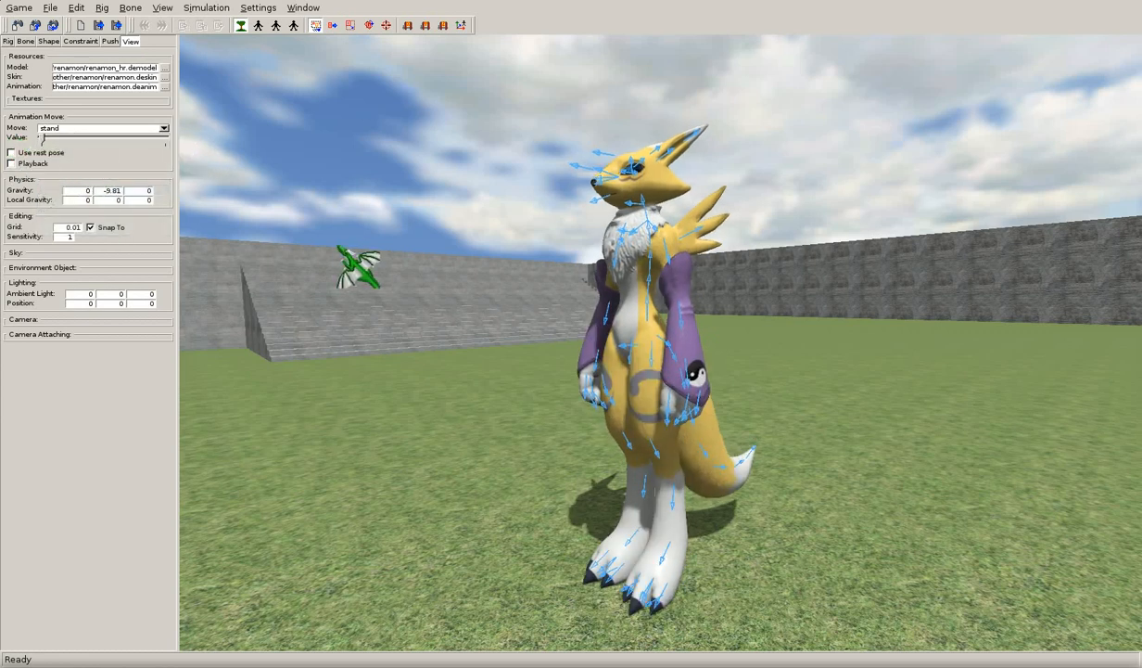
Step: Select all bones of the rig to inspect their collision shapes and constraints from several angles
middle_drag(681, 378, 714, 369)
key(a)
middle_drag(599, 350, 604, 382)
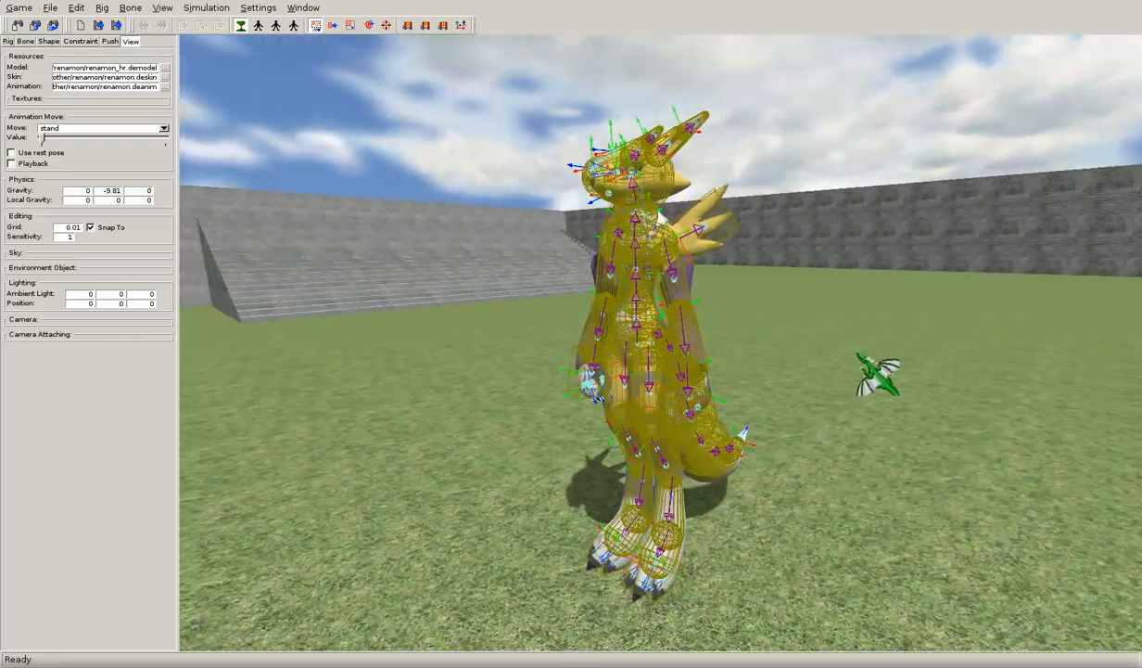
middle_drag(858, 353, 799, 338)
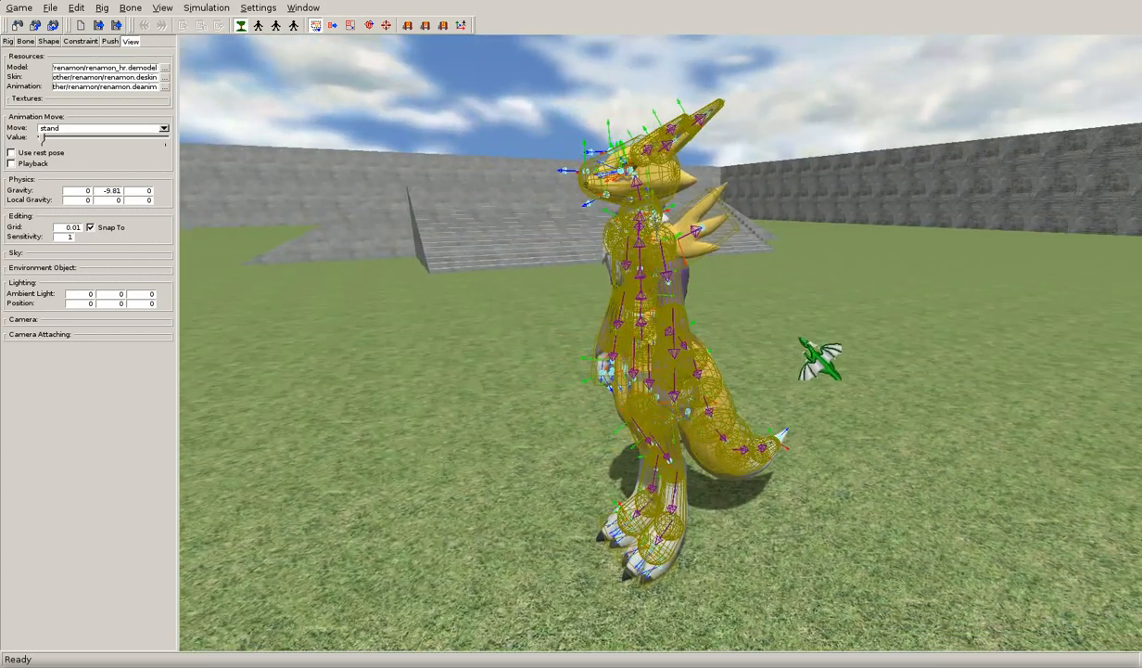
Step: Show all bone shapes over the character and inspect them from another side
click(137, 8)
click(180, 185)
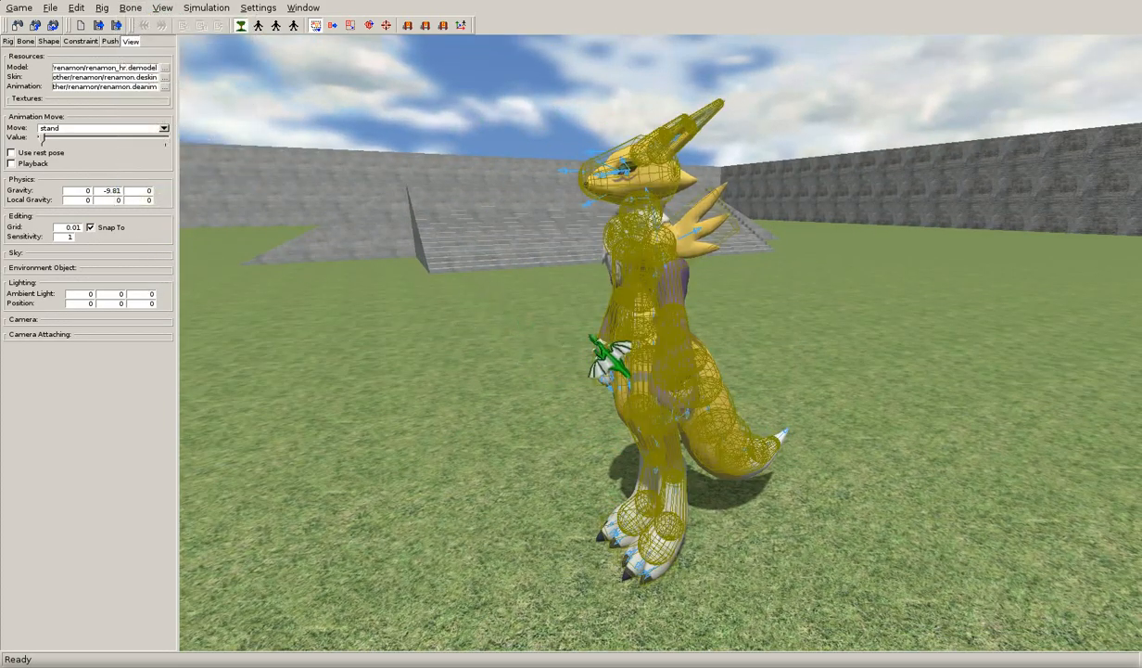
middle_drag(612, 352, 420, 258)
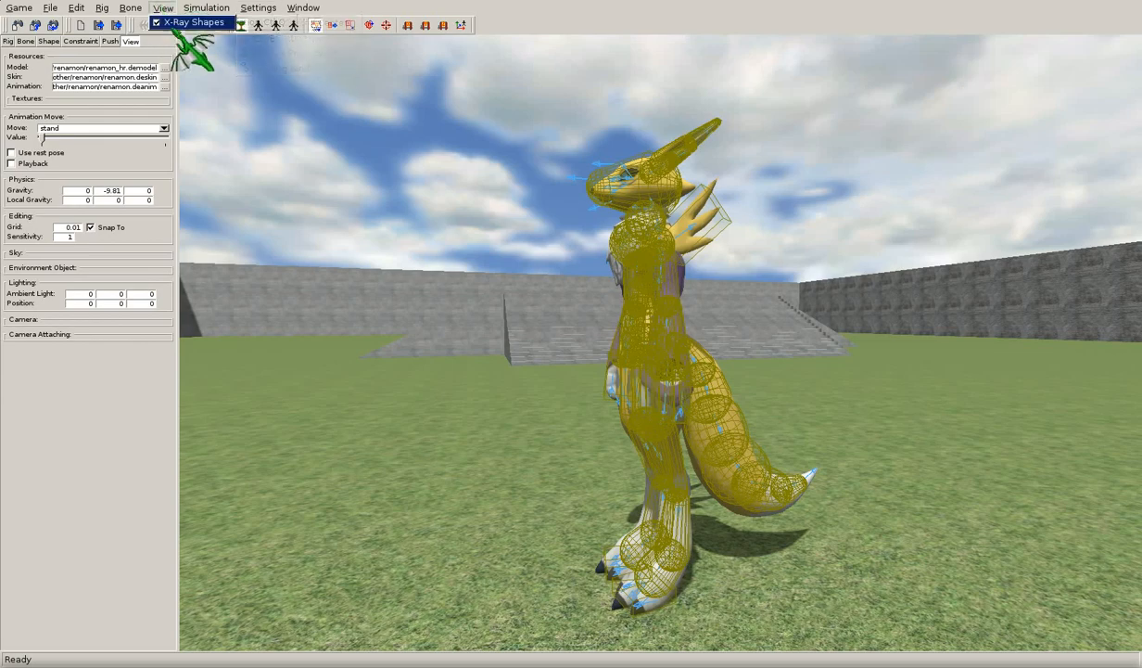
Step: Turn X-Ray Shapes off to compare the shape display, and turn it back on
click(186, 22)
mouse_move(721, 408)
middle_down()
mouse_move(739, 319)
mouse_move(792, 408)
mouse_move(593, 399)
mouse_move(565, 417)
mouse_move(843, 406)
middle_up()
click(135, 10)
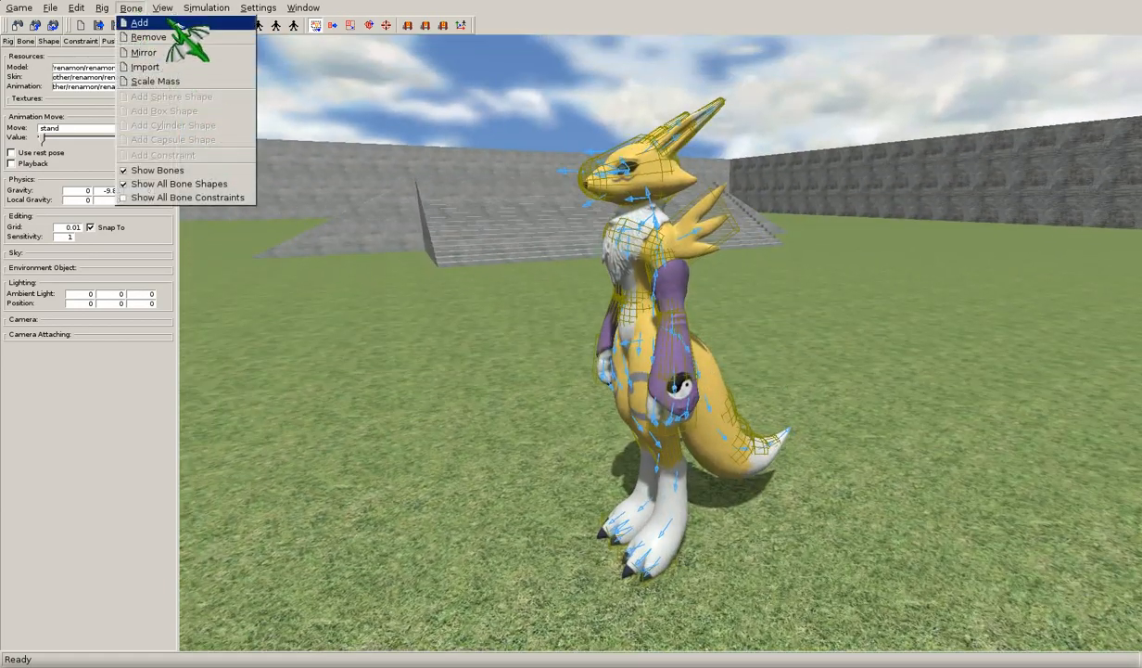
mouse_move(162, 8)
click(190, 21)
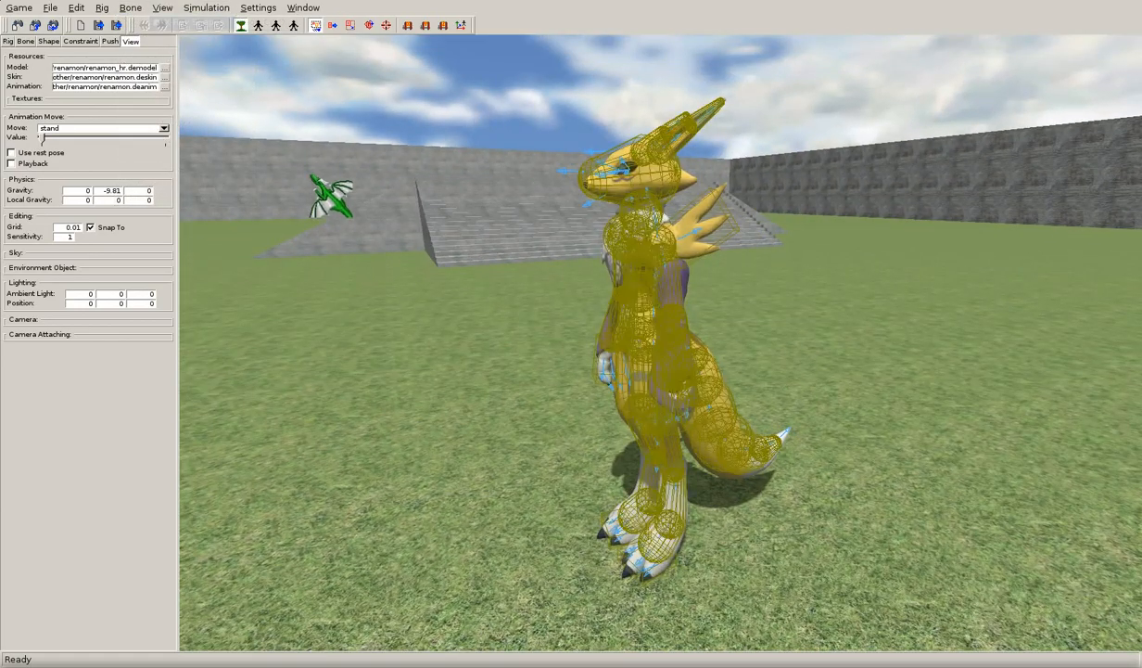
Step: Hide all bone shapes, show all bone constraints instead, and inspect them around the character
click(134, 8)
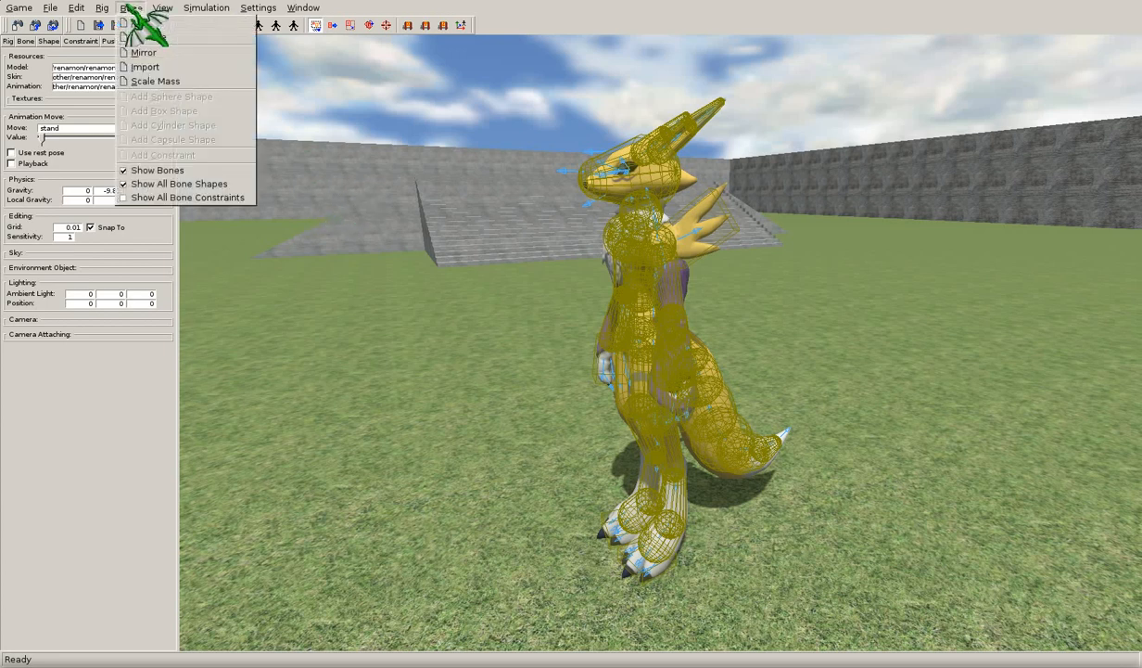
click(176, 183)
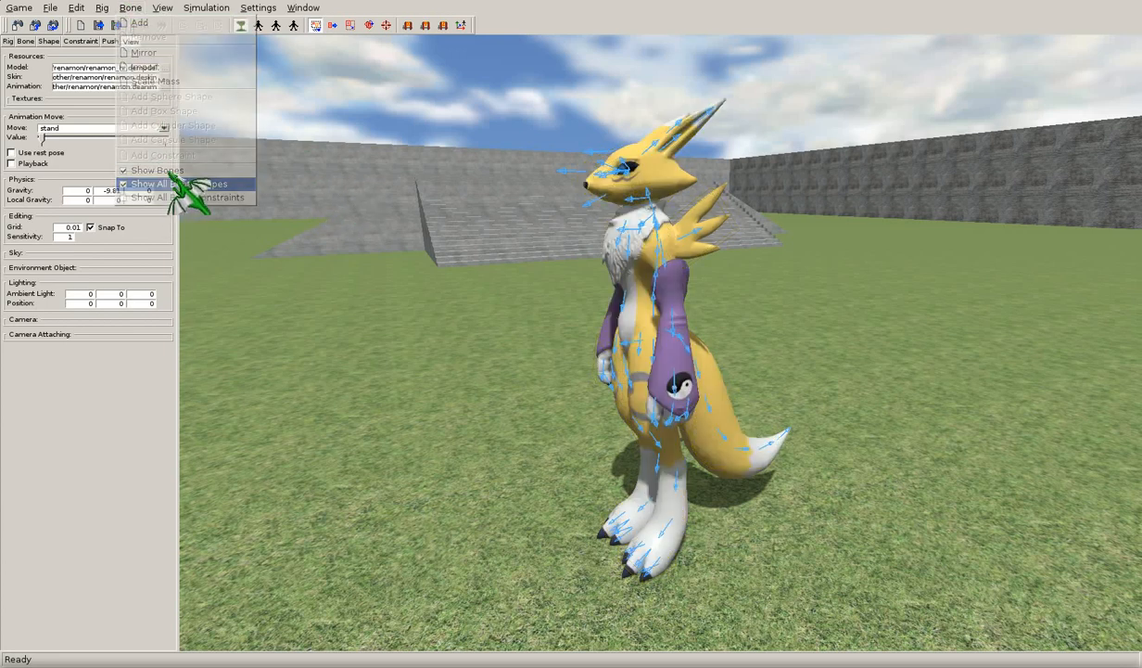
click(102, 7)
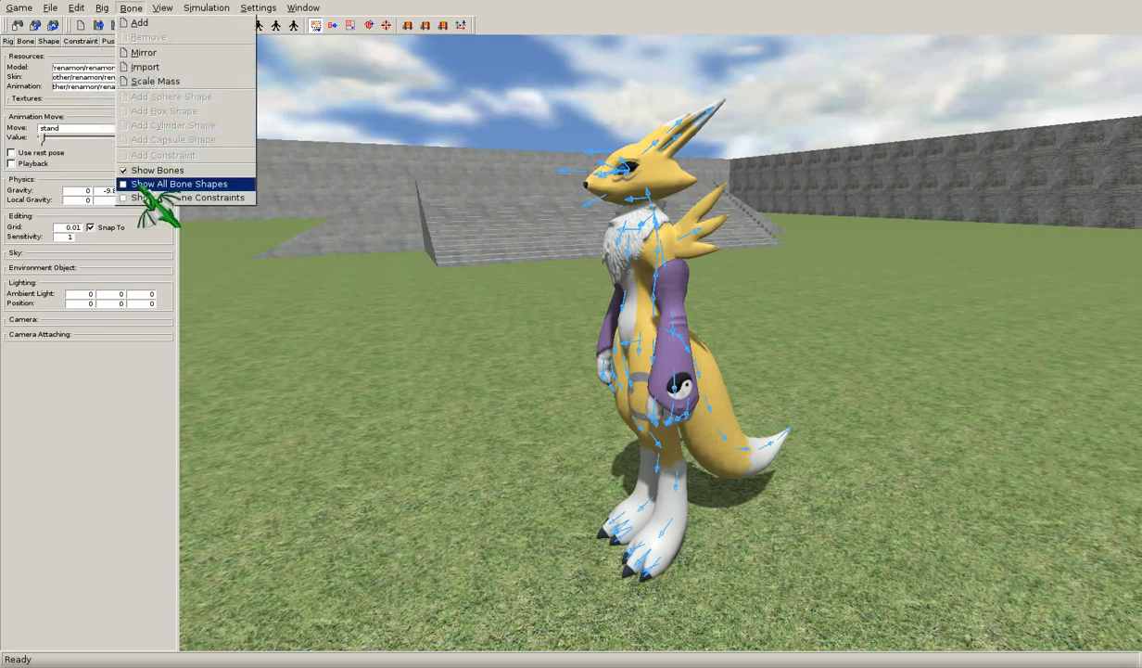
click(177, 184)
middle_drag(421, 302, 600, 501)
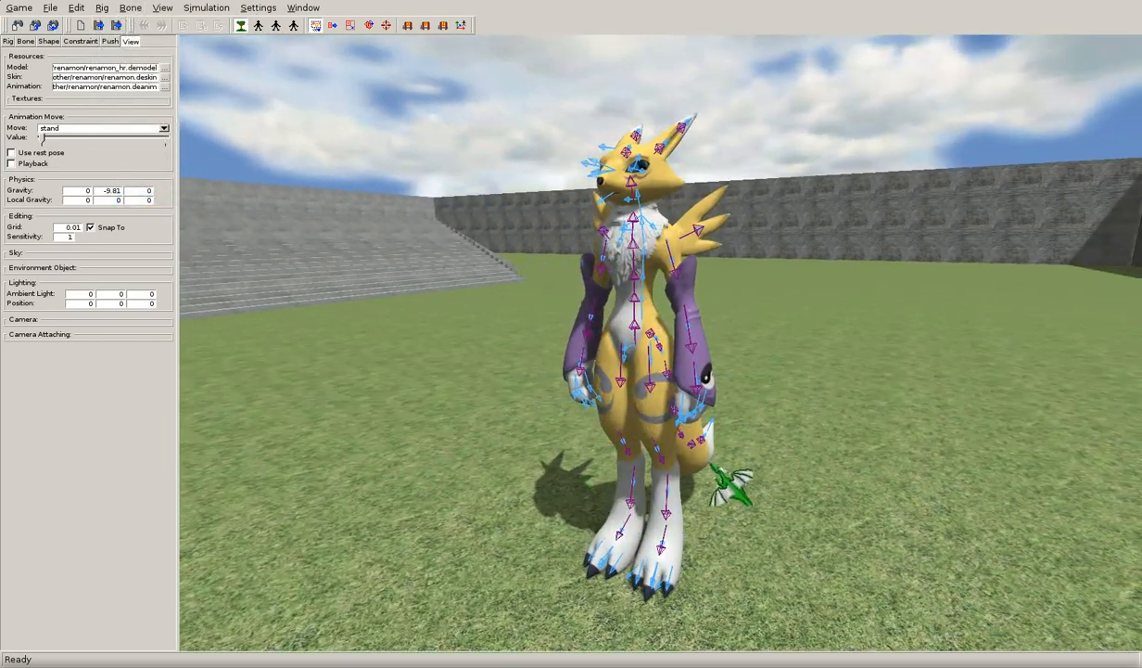
middle_drag(790, 290, 349, 287)
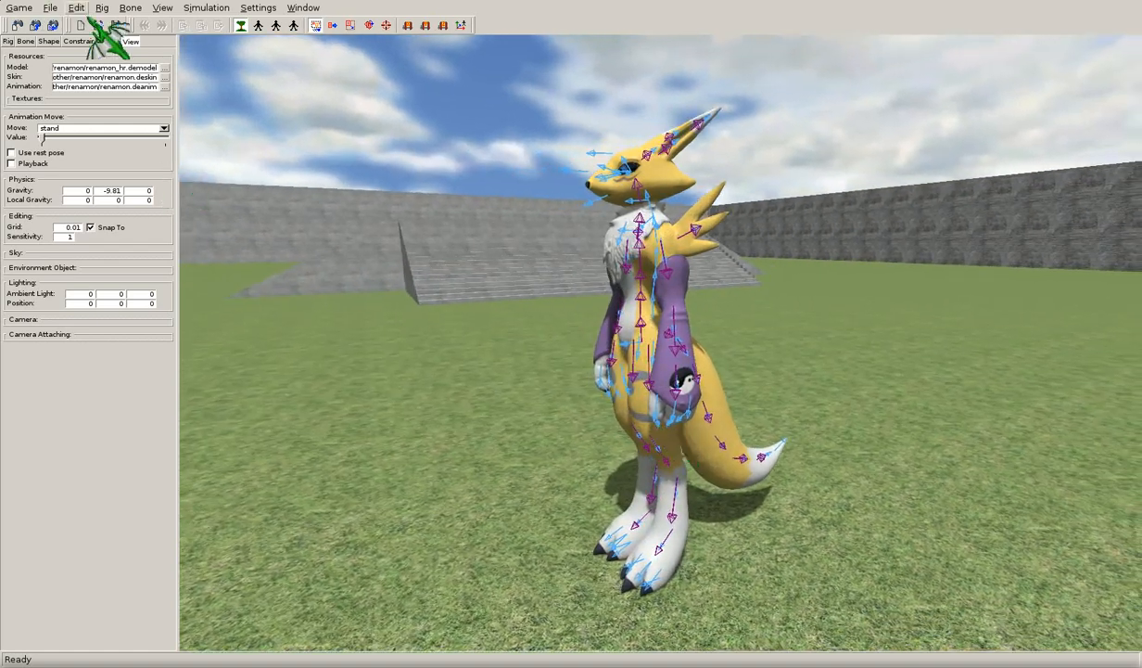
Step: Hide all bone constraints and inspect the chest and left upper arm bones selected together
click(130, 9)
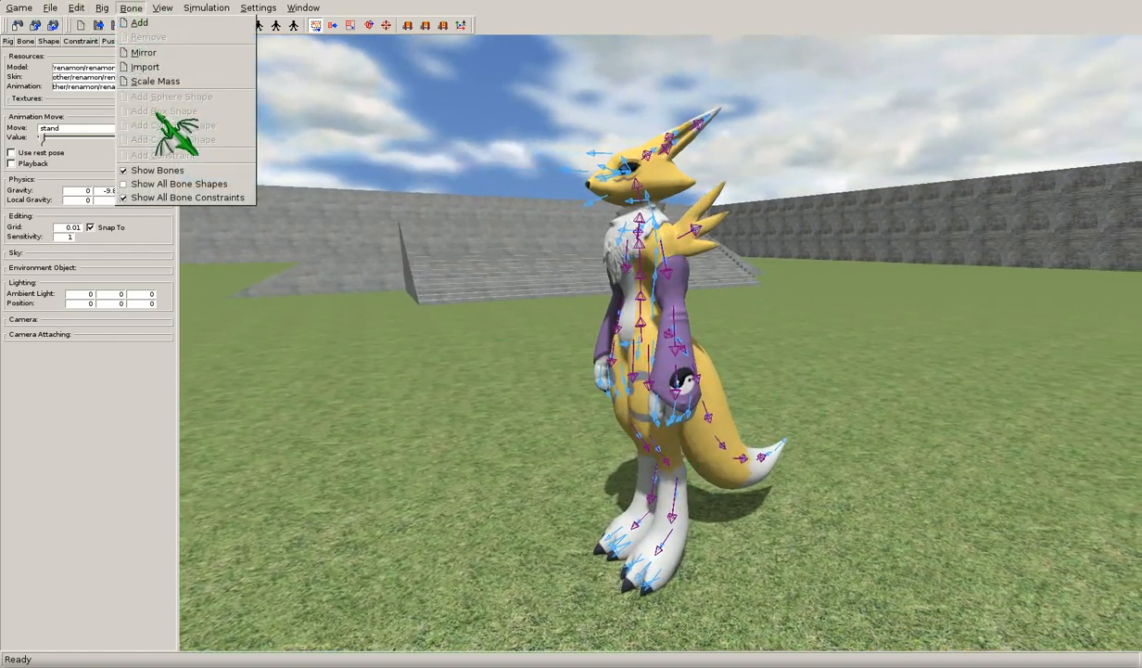
click(165, 197)
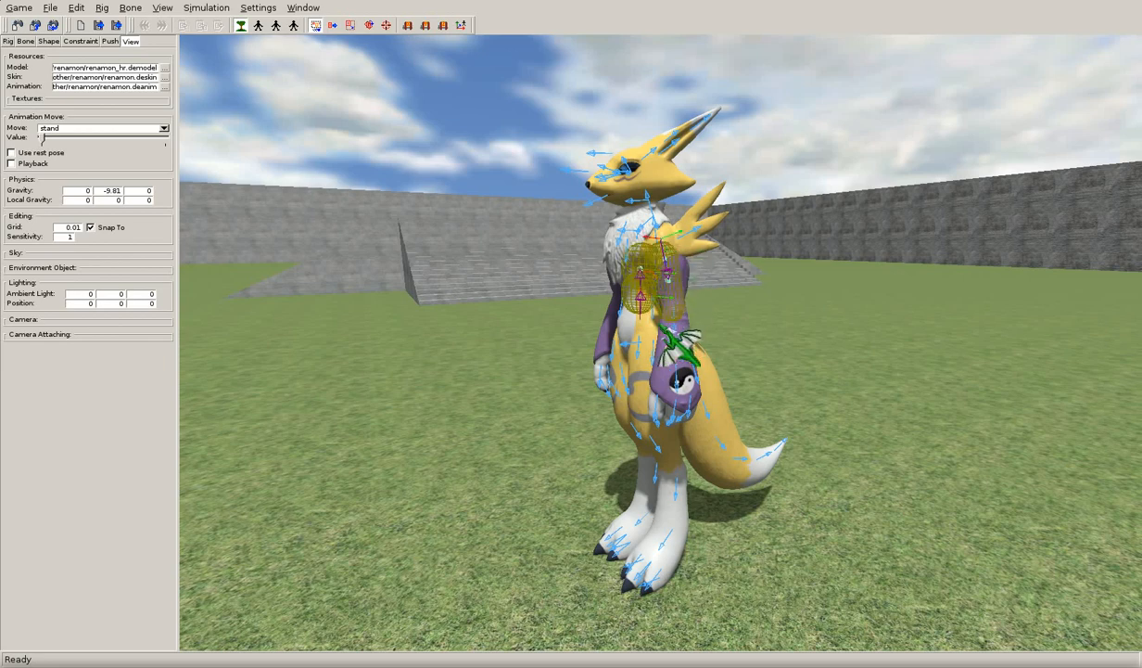
middle_drag(681, 350, 612, 247)
middle_drag(778, 378, 694, 387)
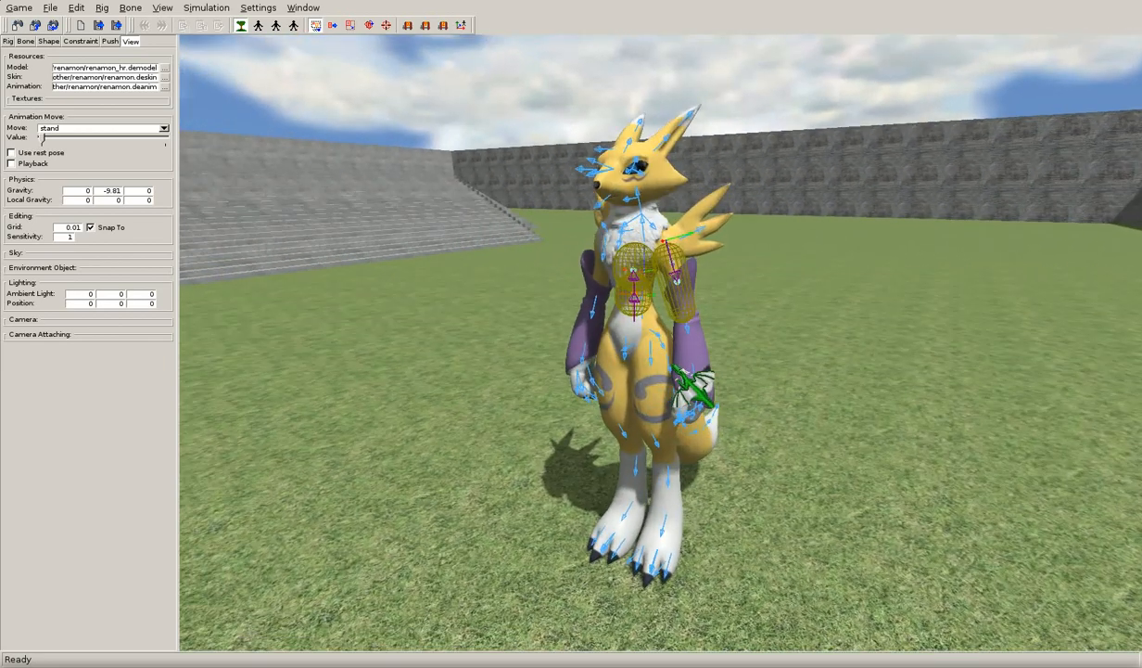
Step: Select only the left upper arm bone and review the commands for adding shapes and constraints to it
click(388, 259)
middle_drag(616, 353, 701, 382)
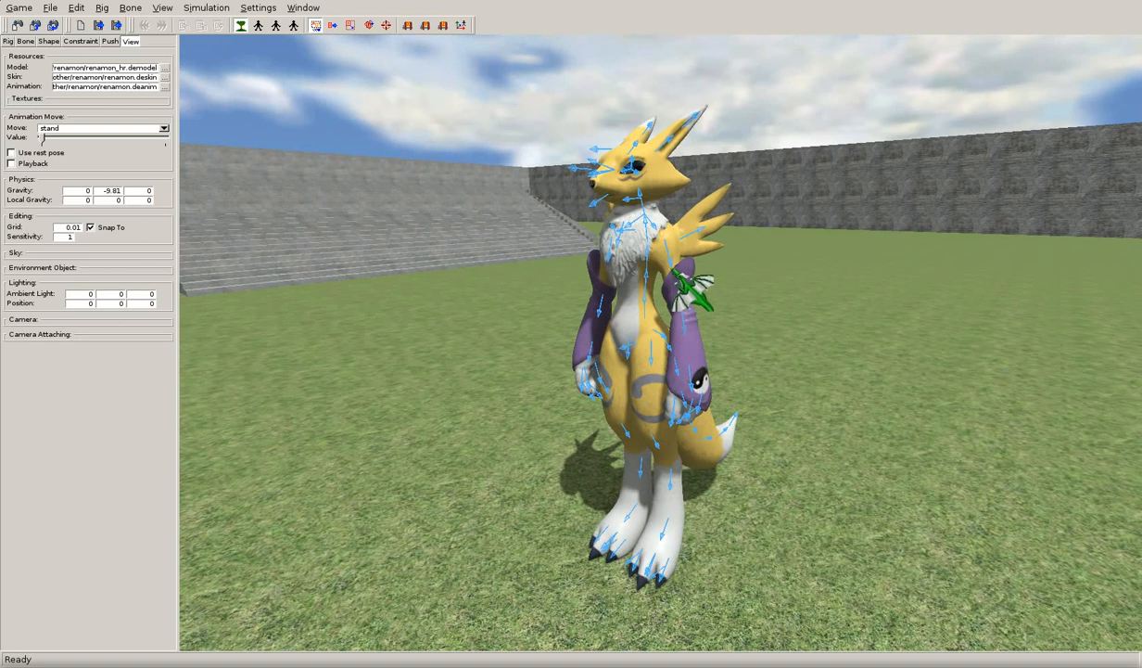
click(686, 283)
click(131, 8)
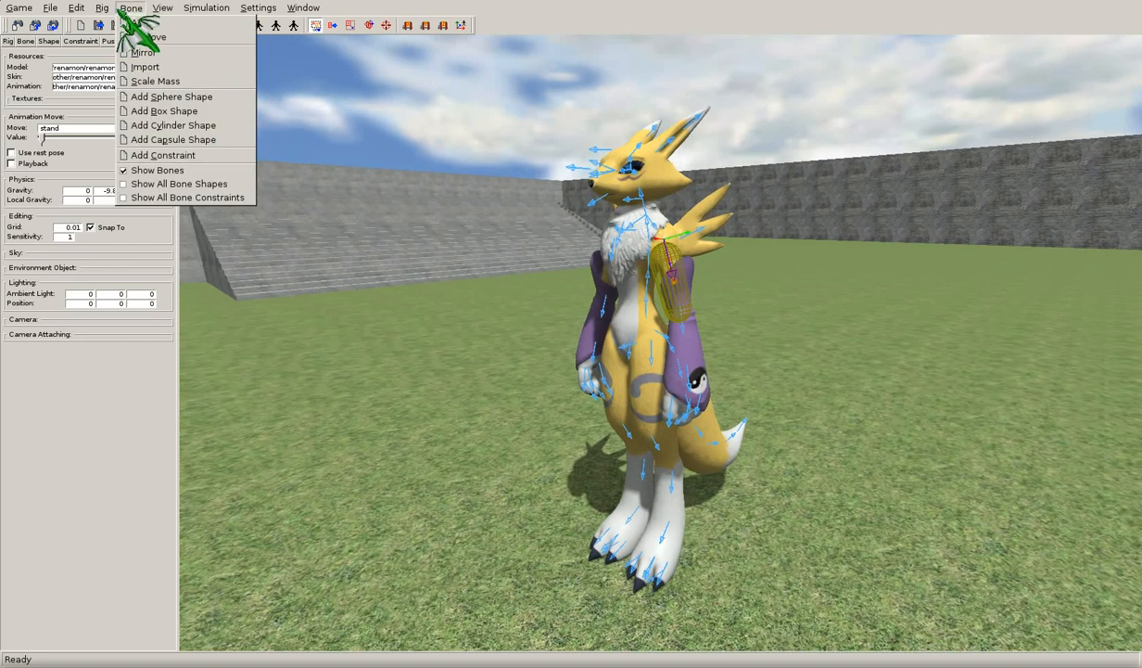
mouse_move(109, 9)
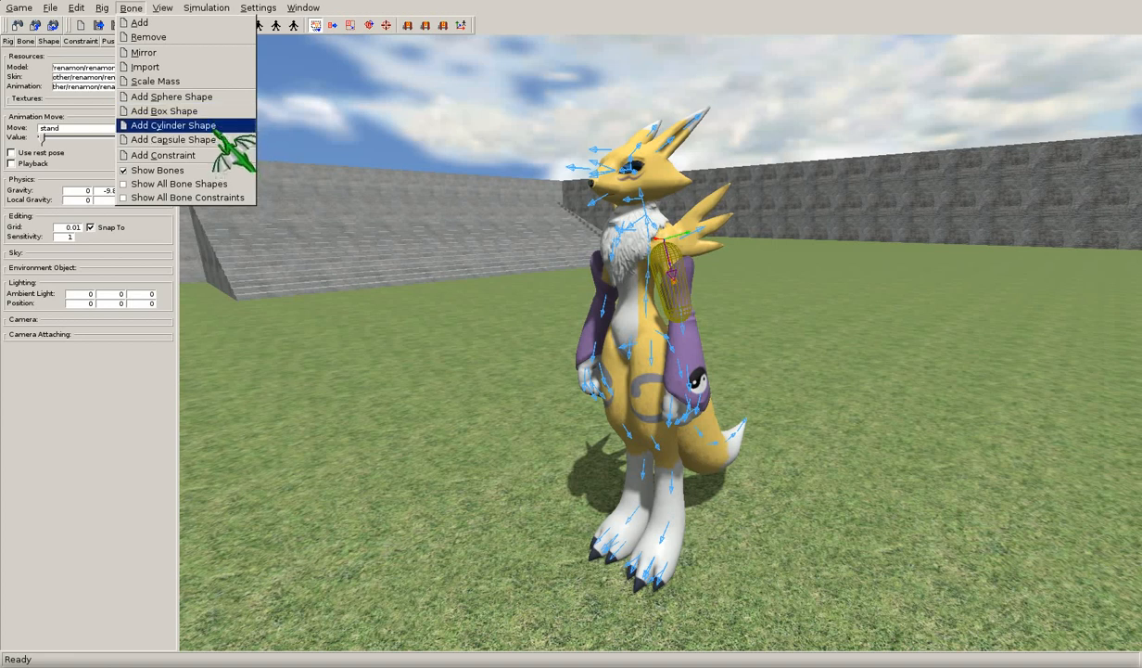
click(377, 174)
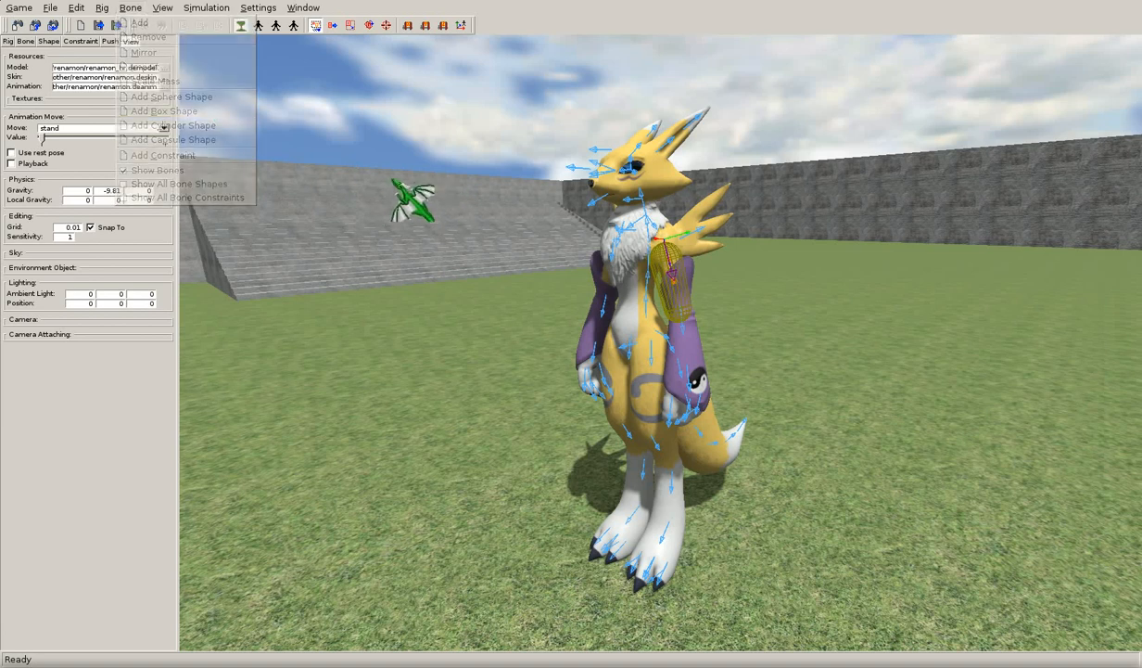
Step: Select the head bone and view it from the character's side
middle_drag(376, 174, 448, 256)
click(646, 200)
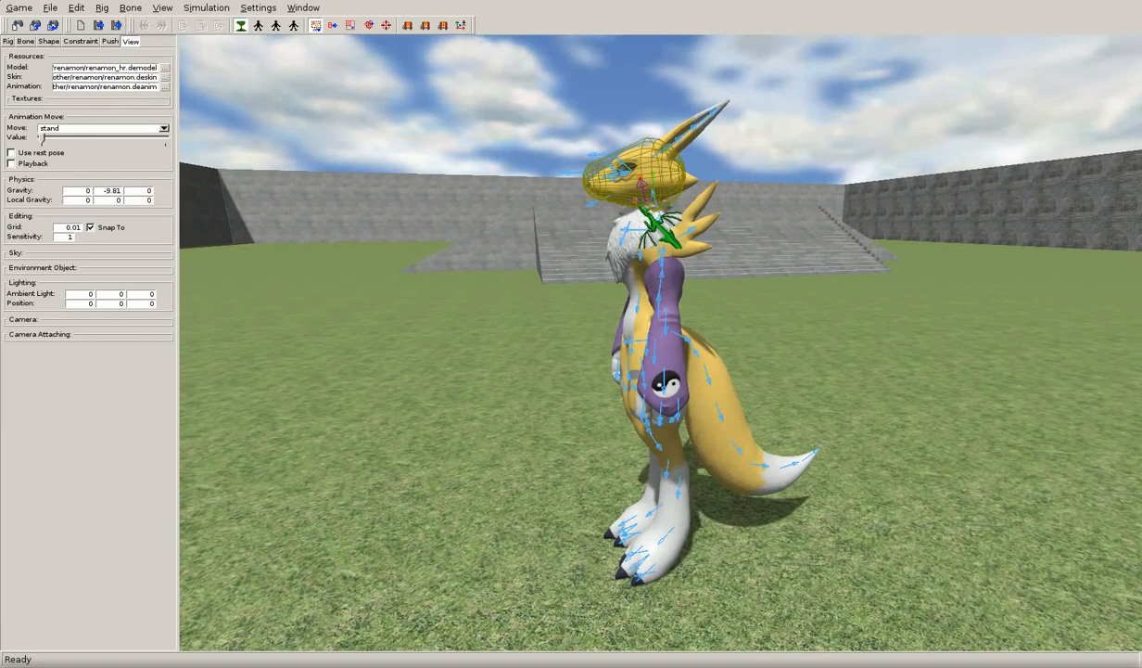
middle_drag(634, 236, 625, 223)
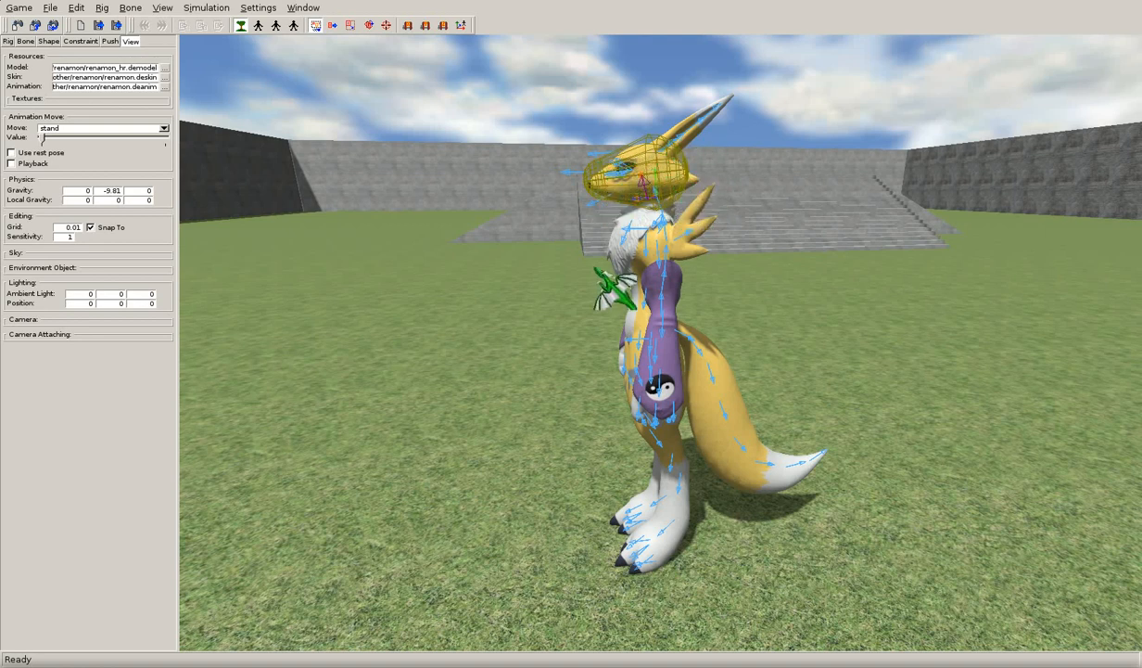
Step: Deselect the head bone, view the character from several sides, and review the bone commands available without a selection
middle_drag(573, 259, 721, 254)
click(721, 253)
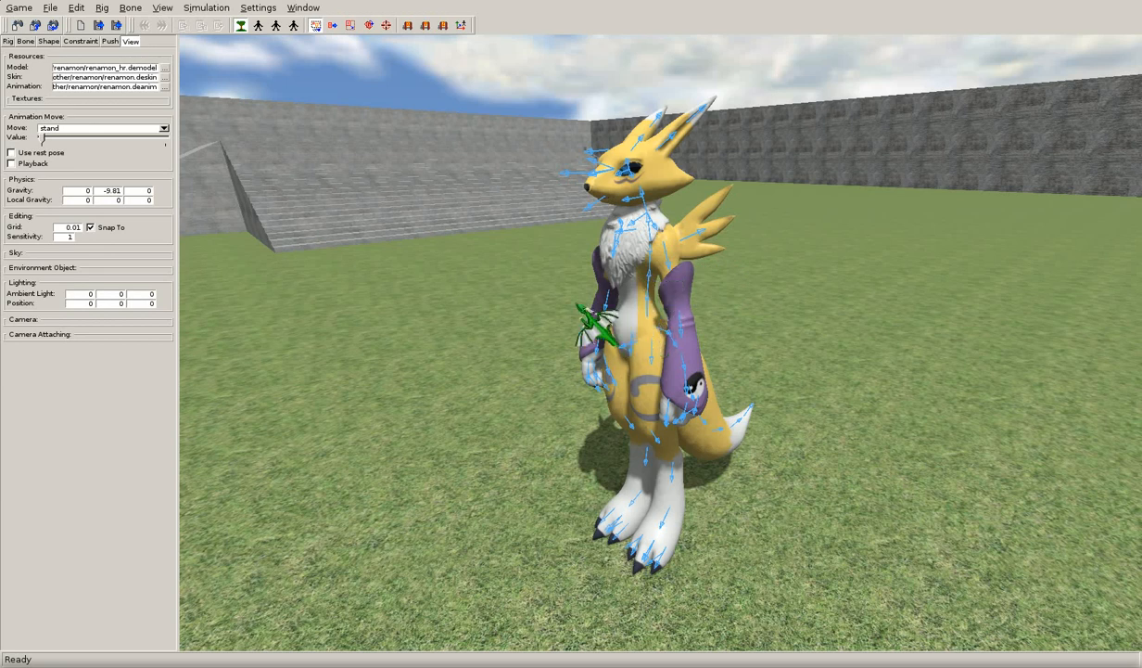
middle_drag(588, 320, 783, 399)
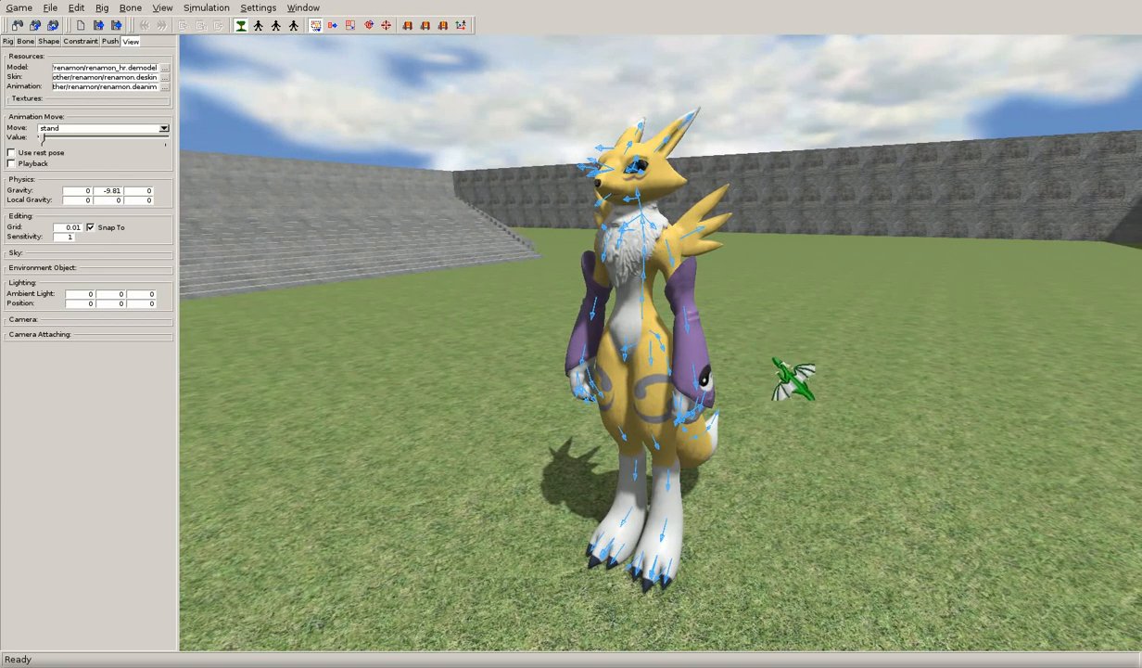
middle_drag(788, 375, 734, 344)
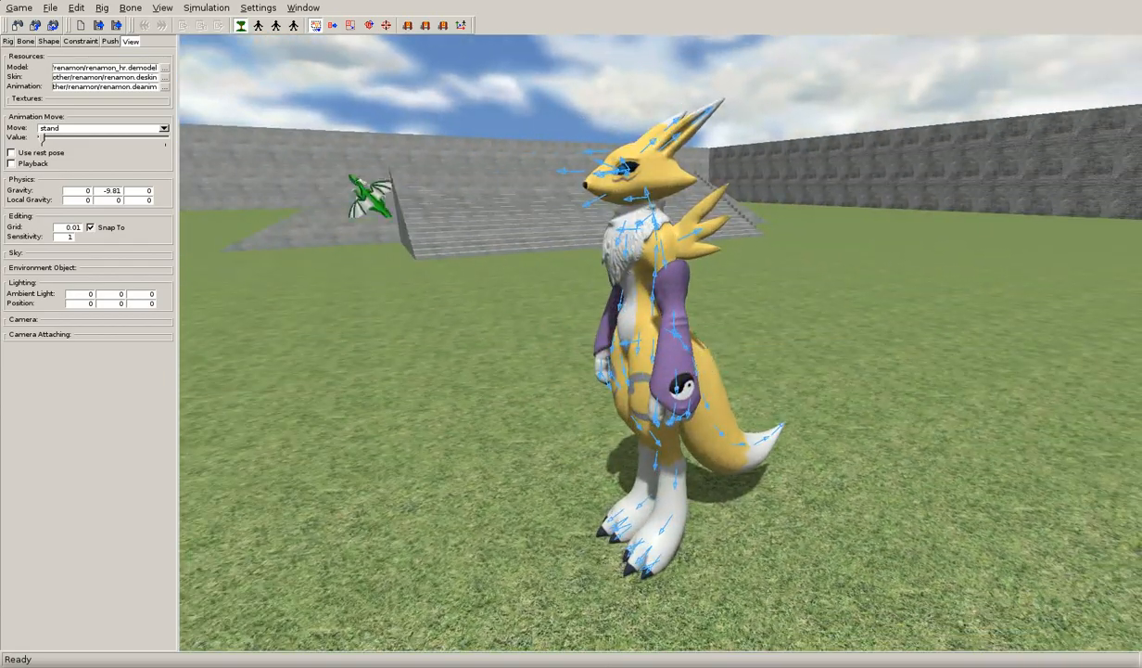
click(134, 8)
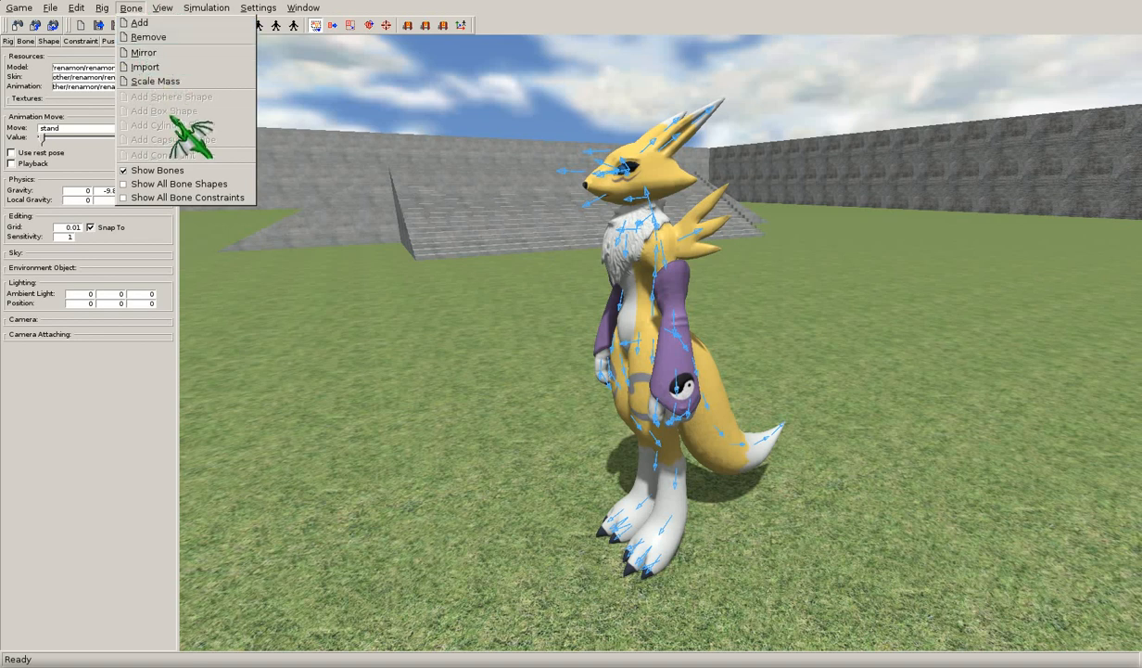
click(135, 9)
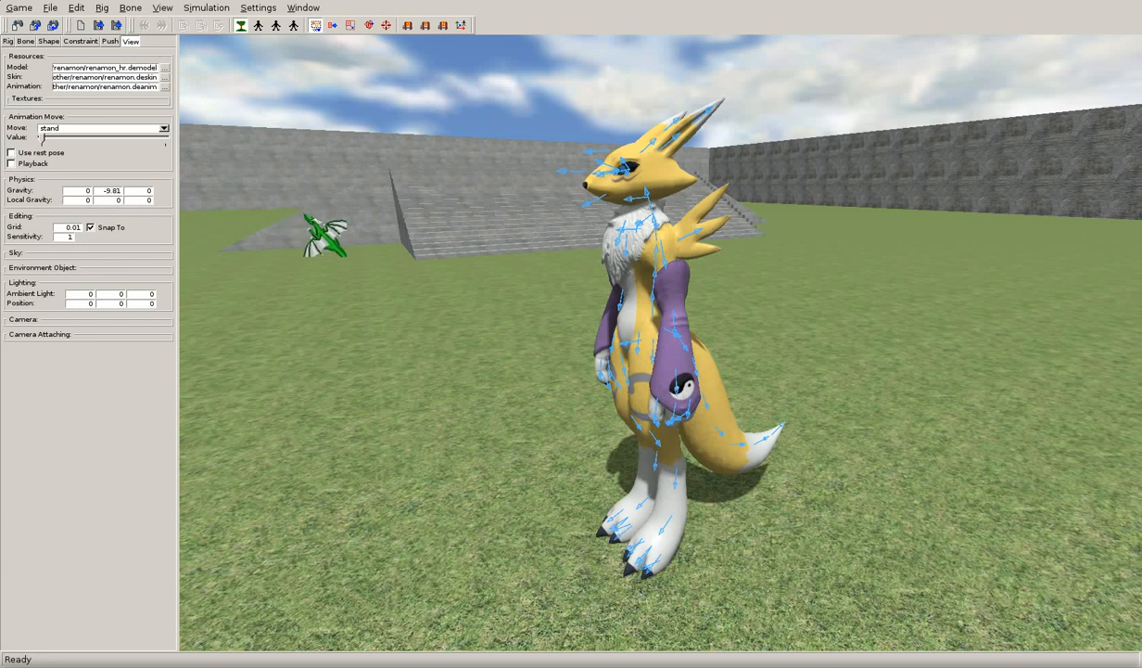
middle_drag(679, 325, 585, 297)
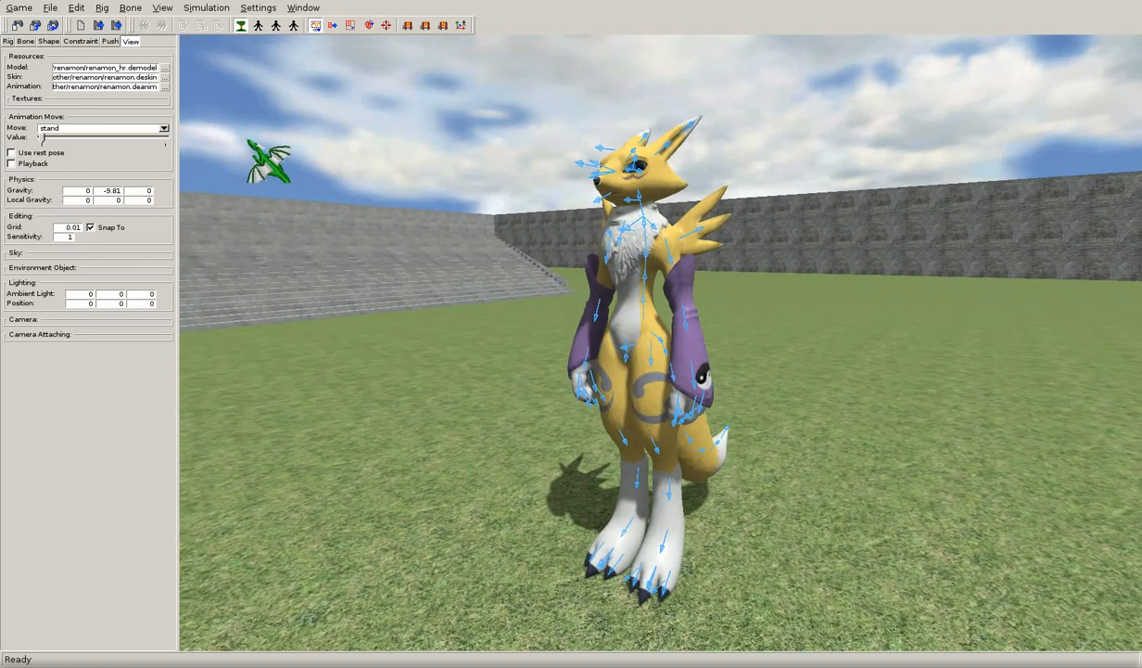
Step: Display the shape properties, show all bone shapes, and switch to shape selection mode
click(48, 41)
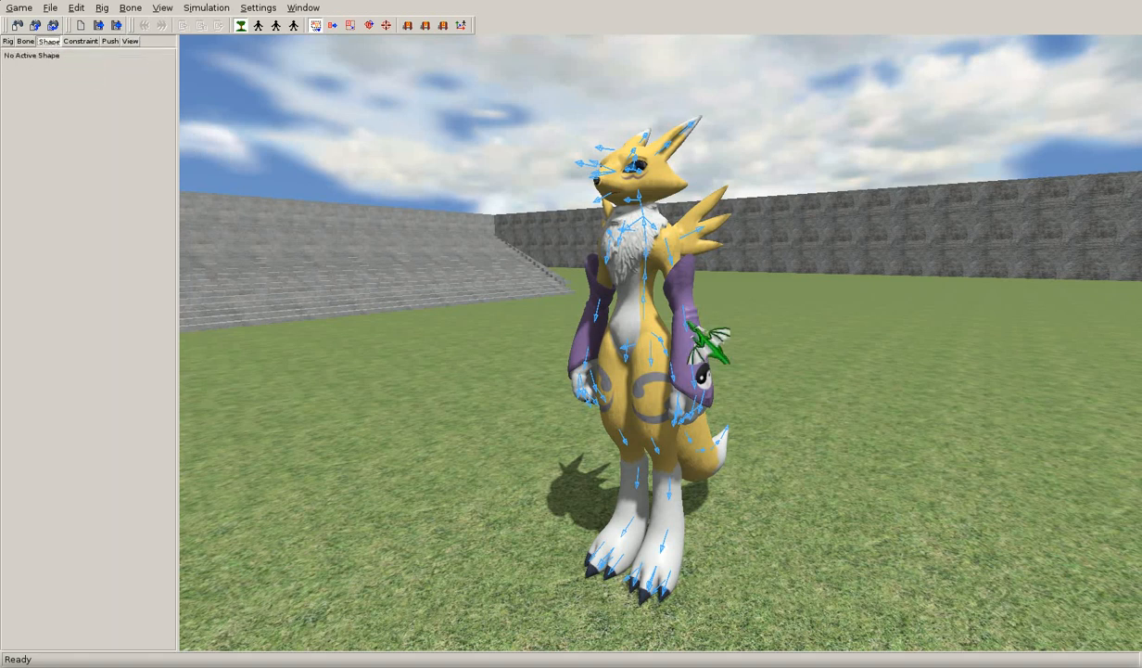
click(102, 7)
key(Right)
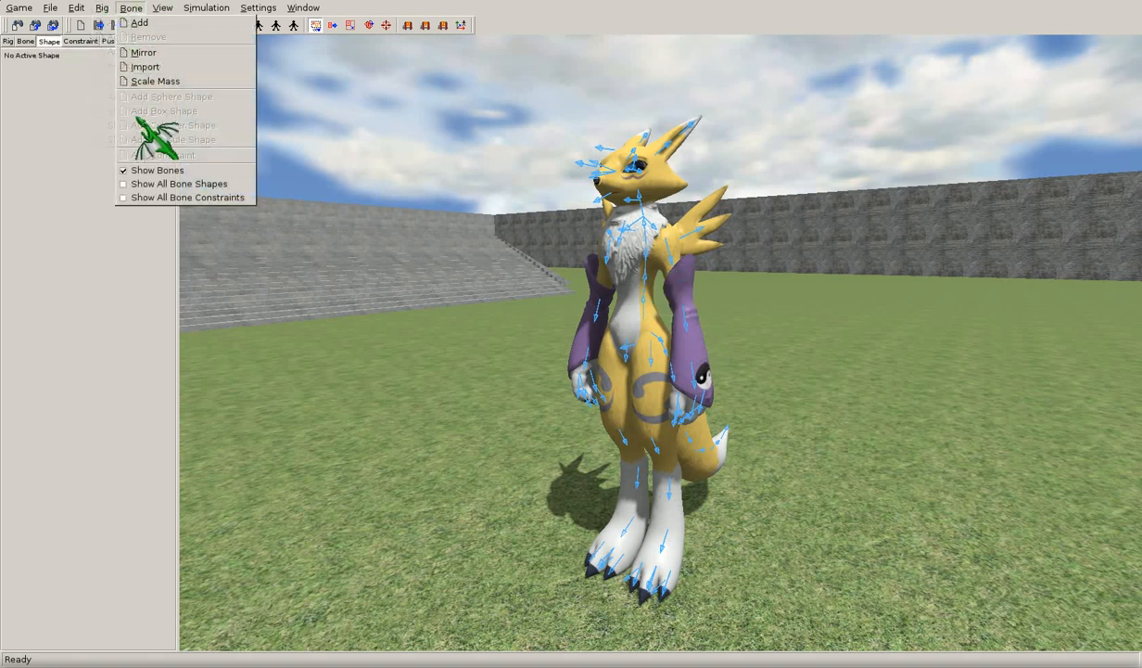
click(153, 185)
click(259, 25)
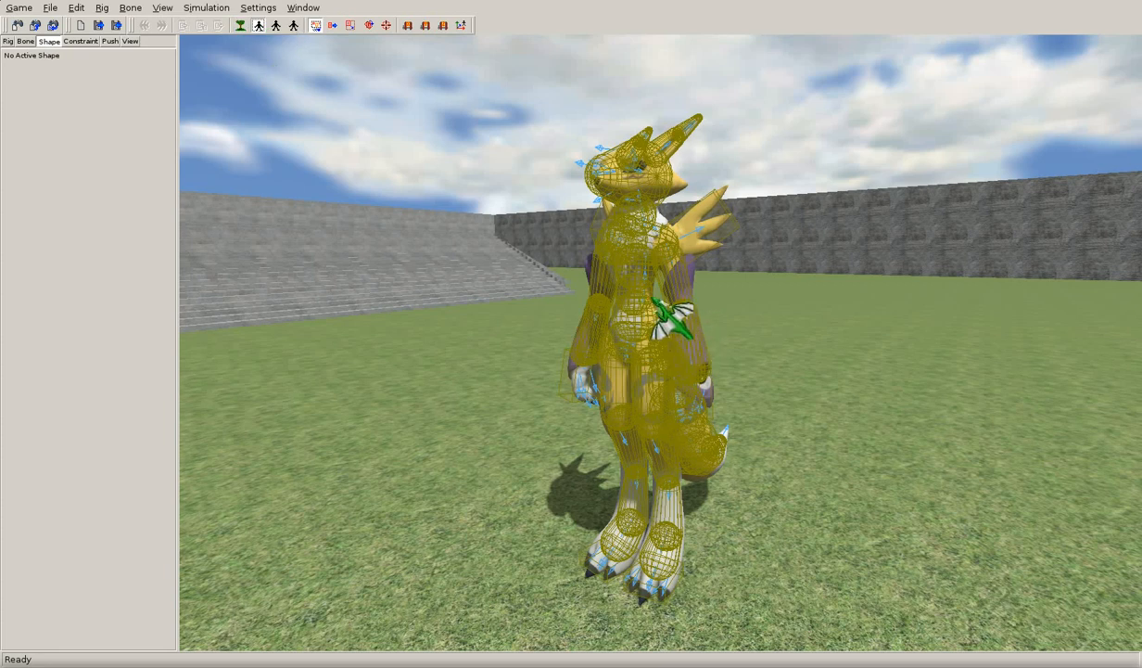
Step: Select the left upper arm's capsule shape, move it slightly, undo the move, and deselect the shape
click(654, 281)
middle_drag(671, 341, 719, 369)
key(w)
mouse_move(749, 399)
mouse_down()
mouse_move(772, 396)
mouse_move(745, 403)
mouse_up()
key(ctrl+z)
middle_drag(770, 422, 620, 382)
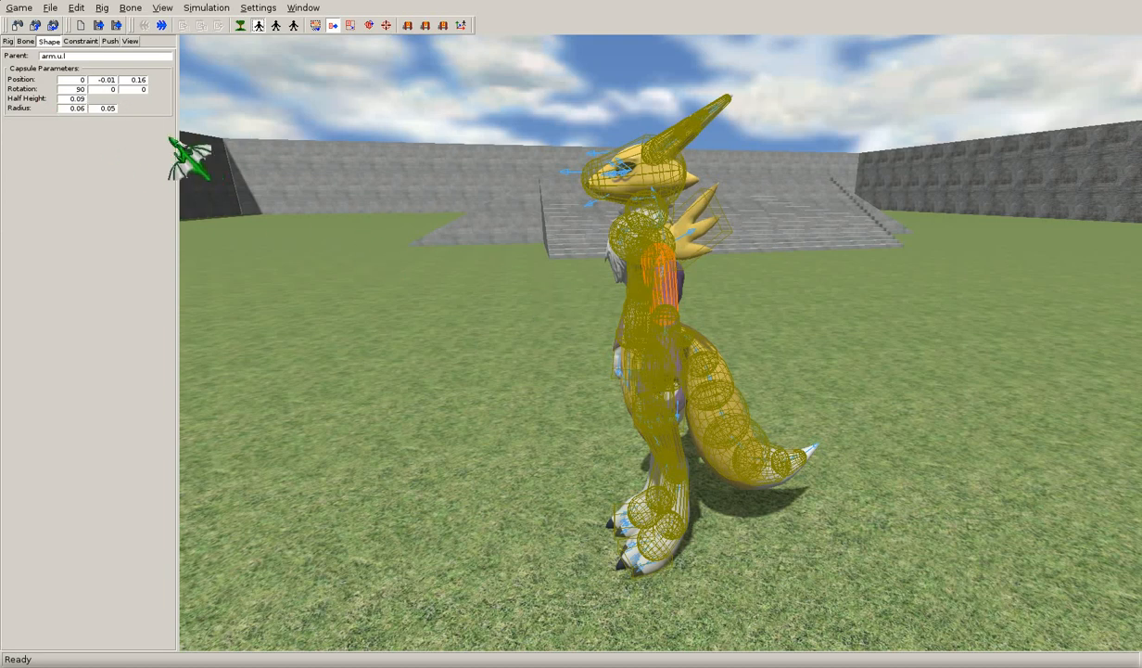
middle_drag(619, 255, 851, 366)
click(863, 377)
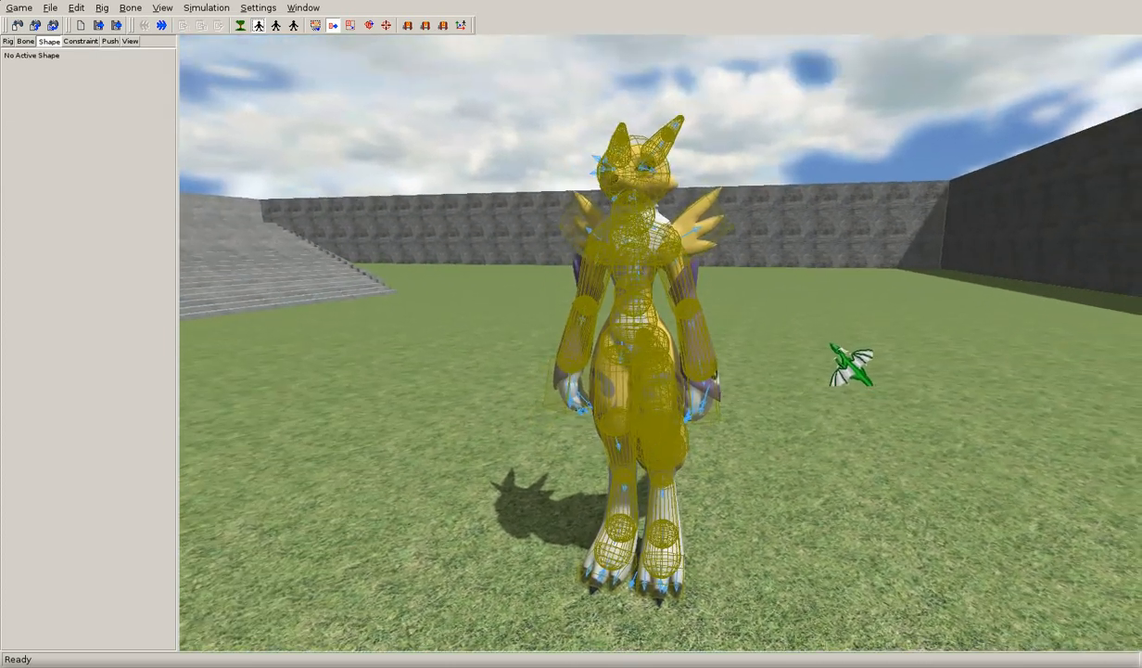
Step: Delete the capsule shape of the right upper arm and select the left upper arm's capsule shape
click(595, 279)
key(Delete)
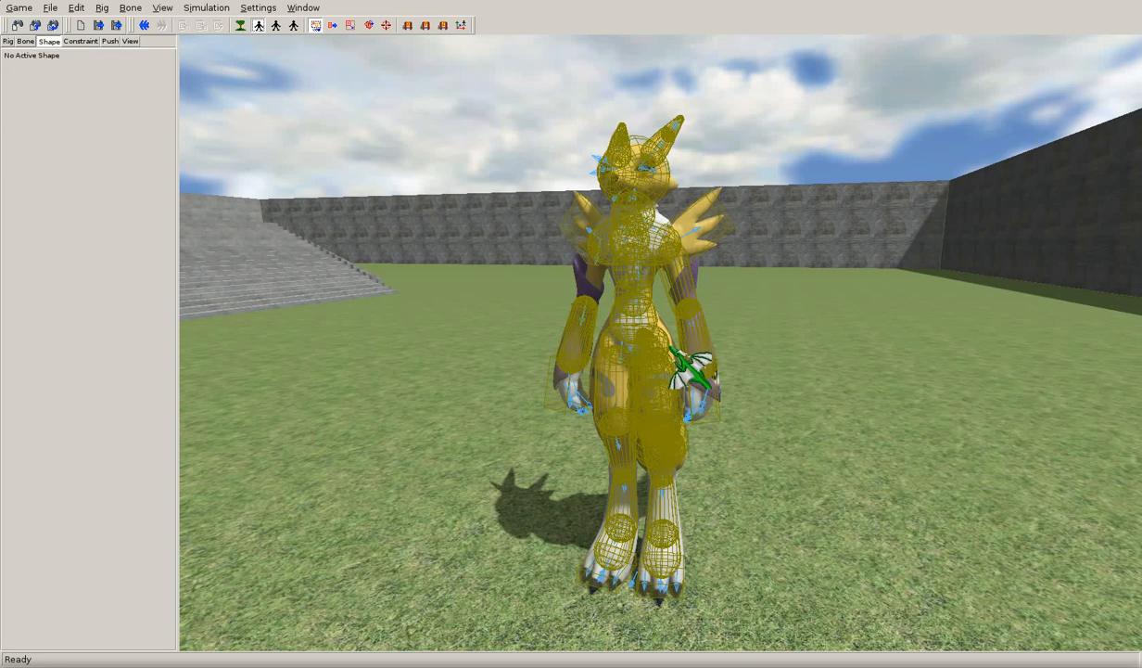
click(664, 276)
drag(777, 353, 723, 336)
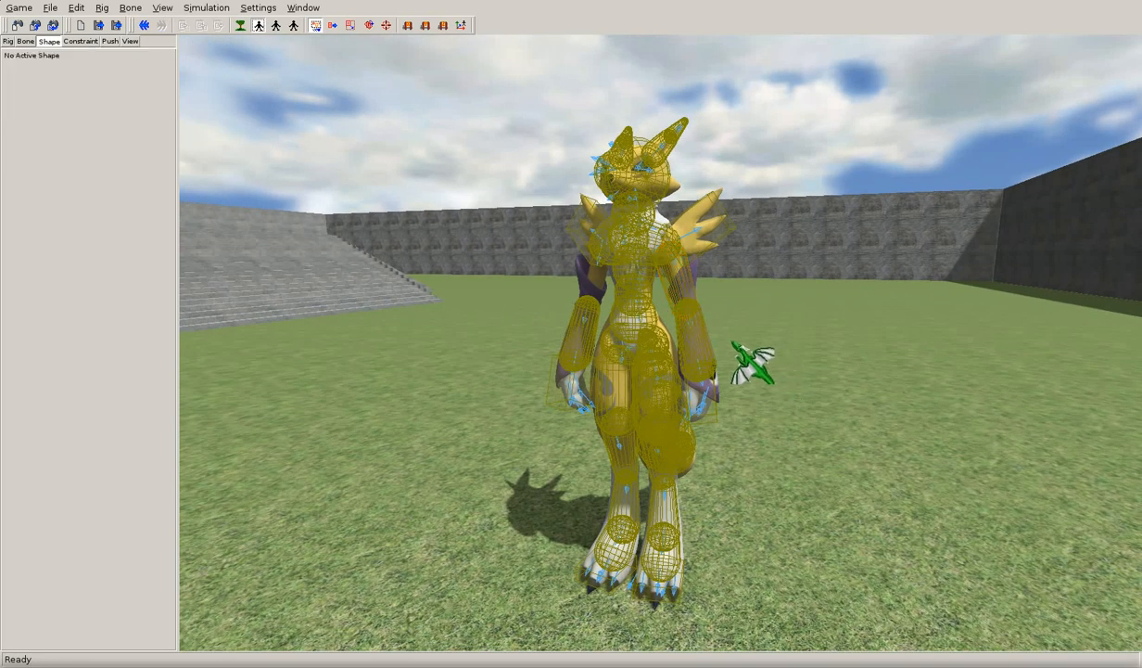
click(240, 25)
click(678, 271)
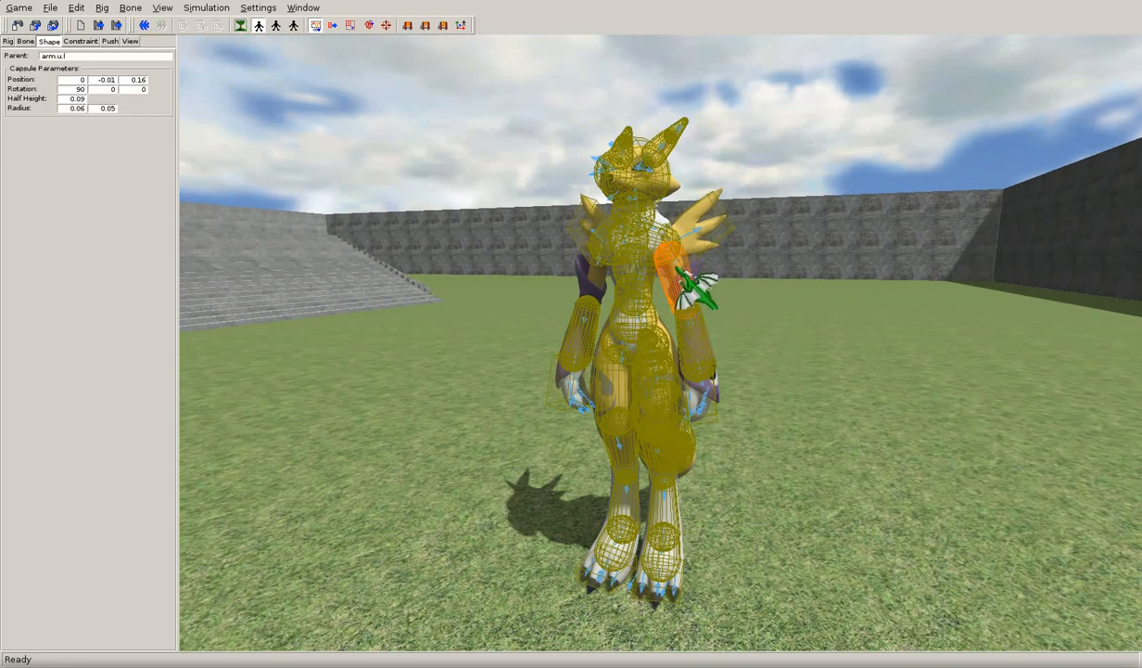
middle_drag(607, 266, 631, 273)
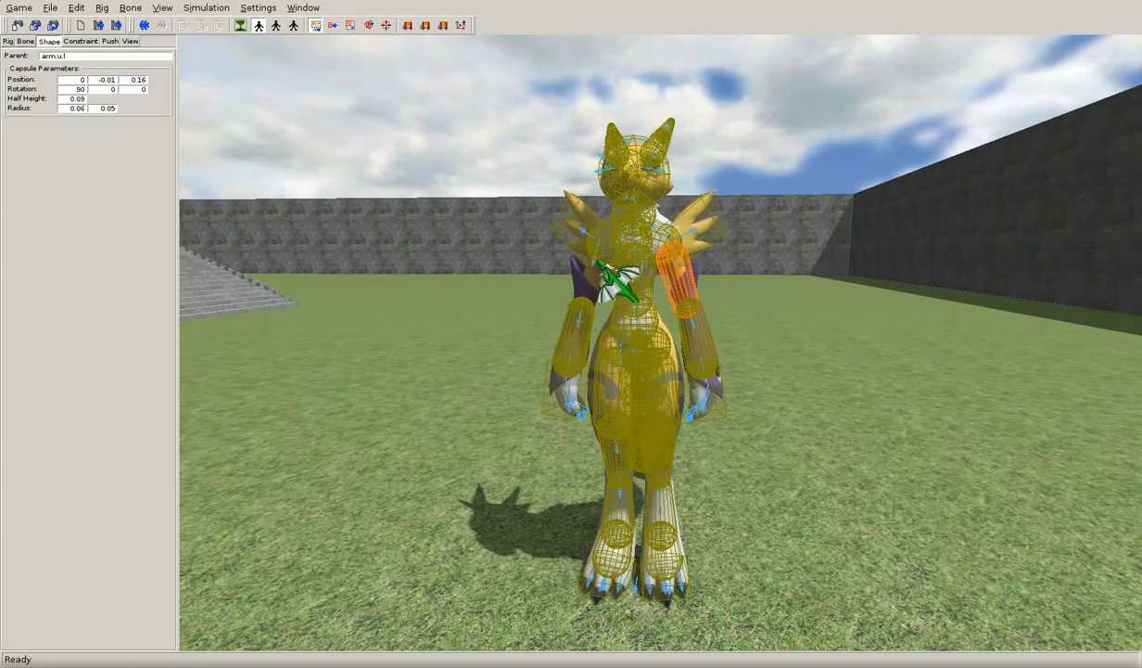
Step: Try the Mirror command with the left upper arm's shape selected, and clear the shape selection
click(124, 10)
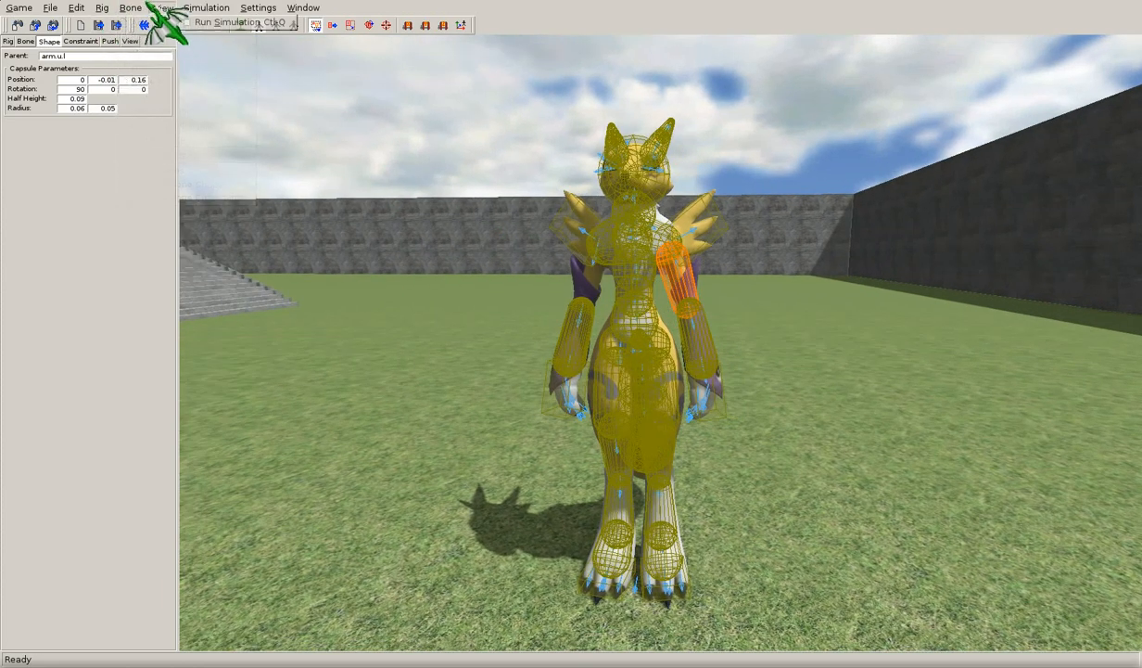
mouse_move(139, 10)
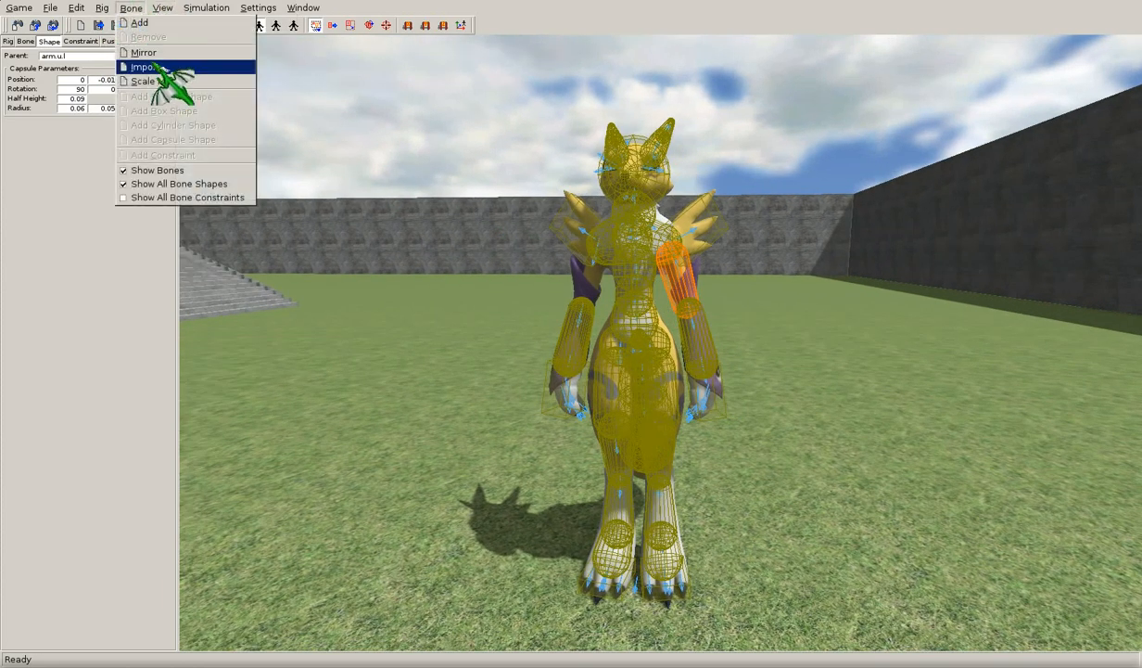
click(142, 52)
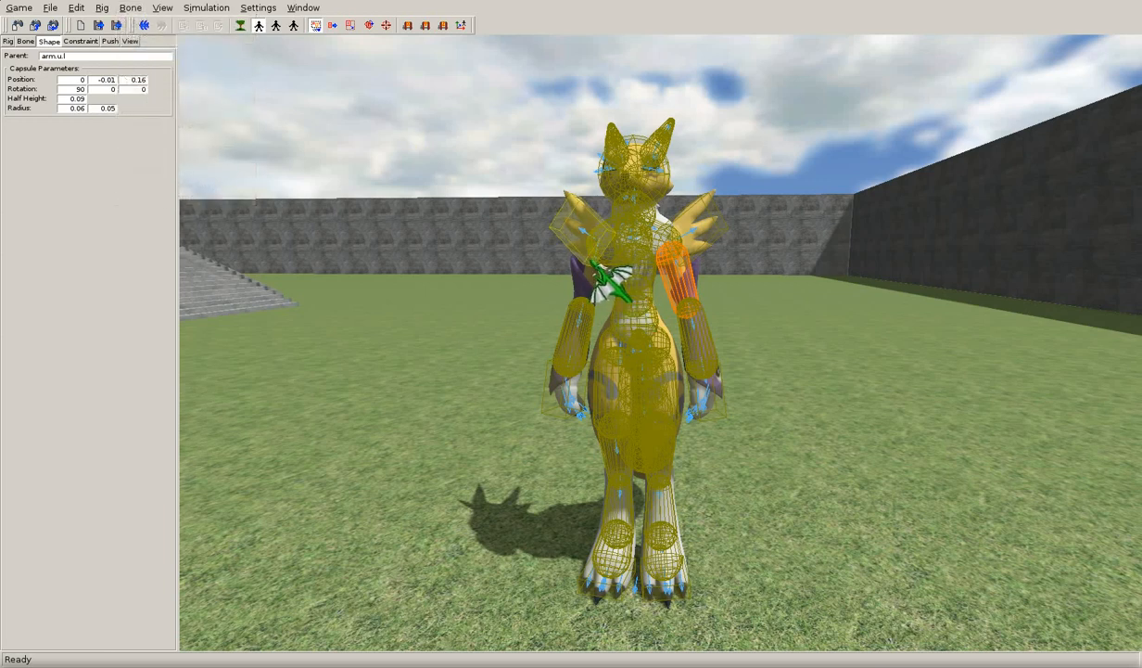
click(593, 260)
click(578, 255)
key(a)
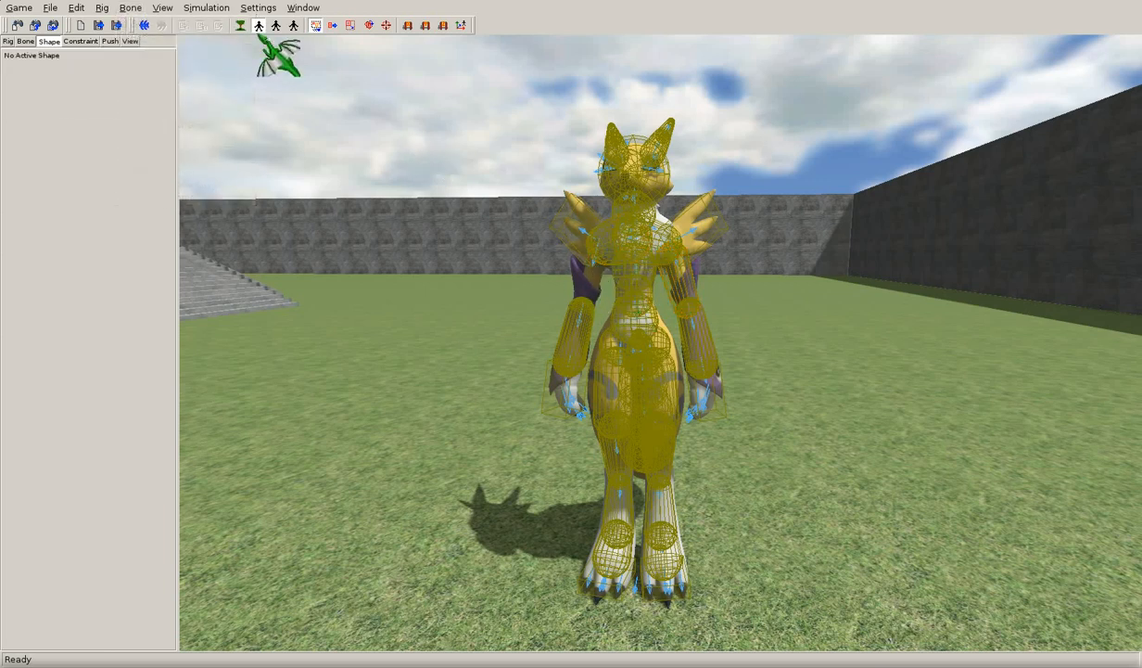
Step: Switch to bone selection and mirror the left upper arm bone's shape onto the right upper arm bone
click(239, 24)
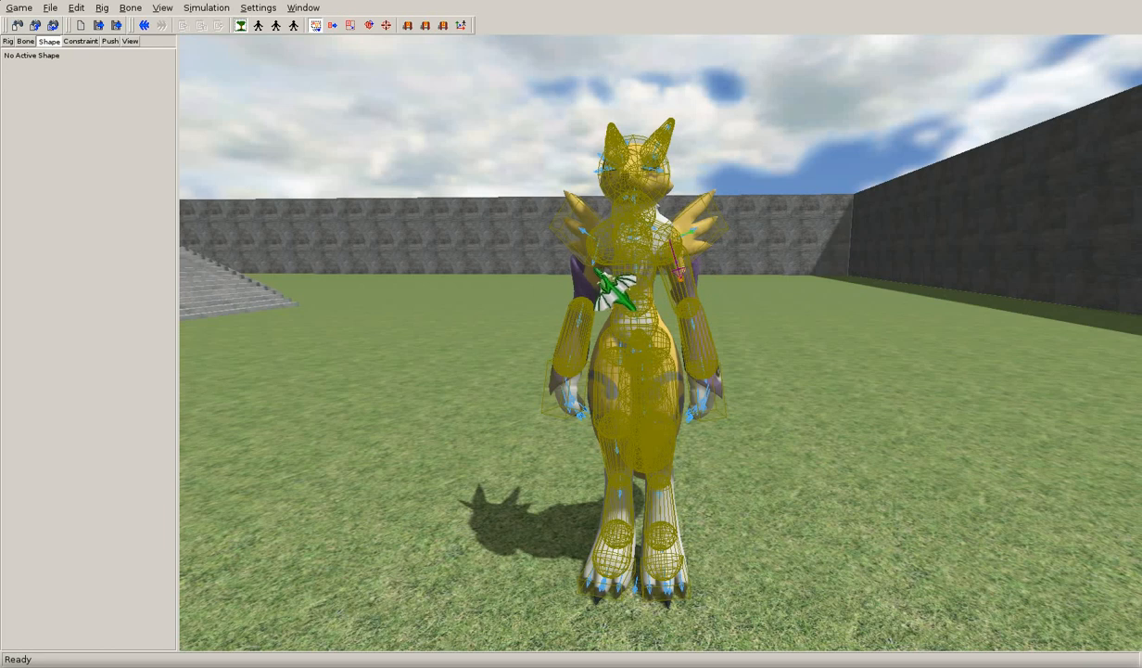
click(131, 7)
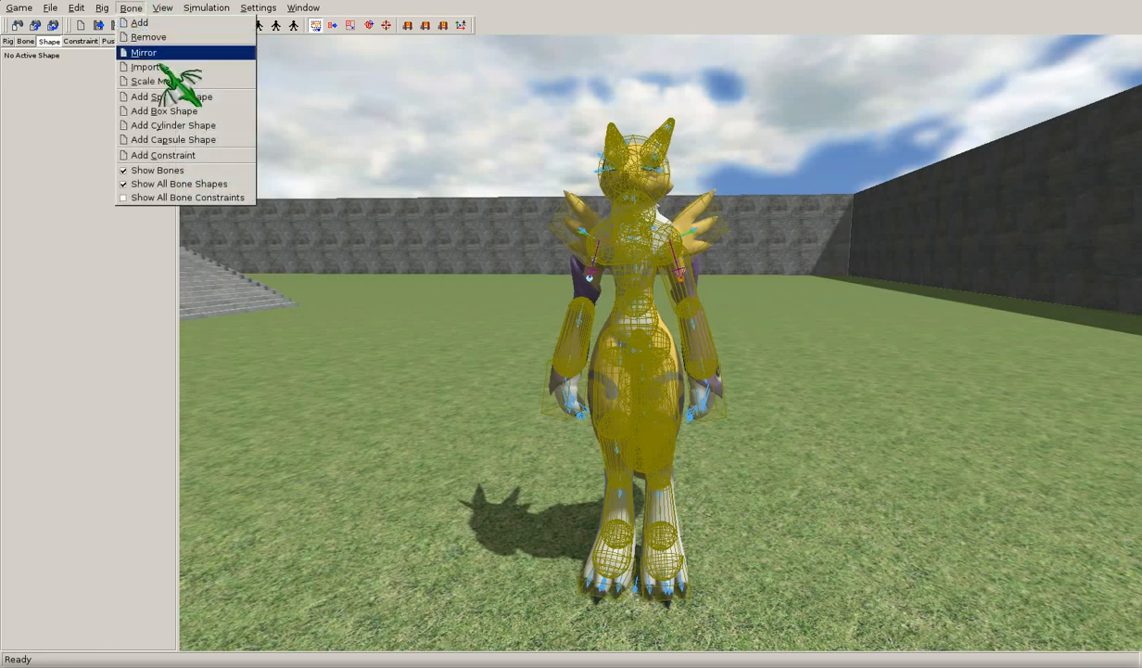
click(172, 52)
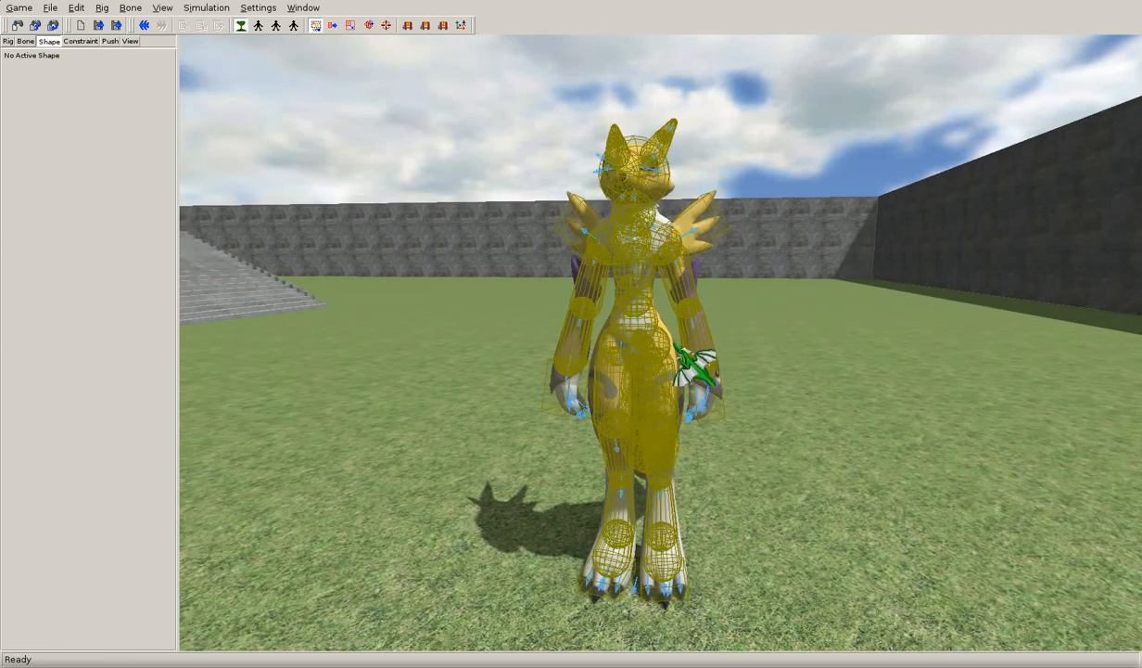
scroll(686, 349, up, 2)
middle_drag(644, 367, 700, 325)
scroll(681, 306, down, 3)
scroll(693, 336, up, 2)
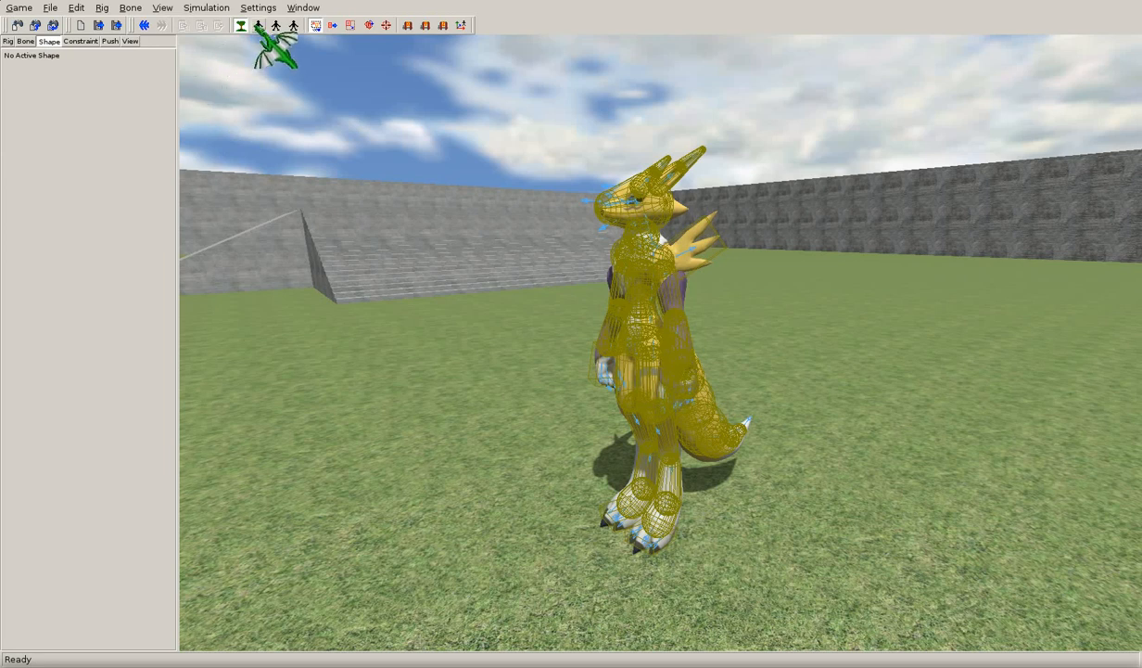
Step: Select the left forearm's capsule shapes in shape selection mode and review the bone commands for them
click(258, 26)
click(698, 353)
middle_drag(729, 340, 678, 352)
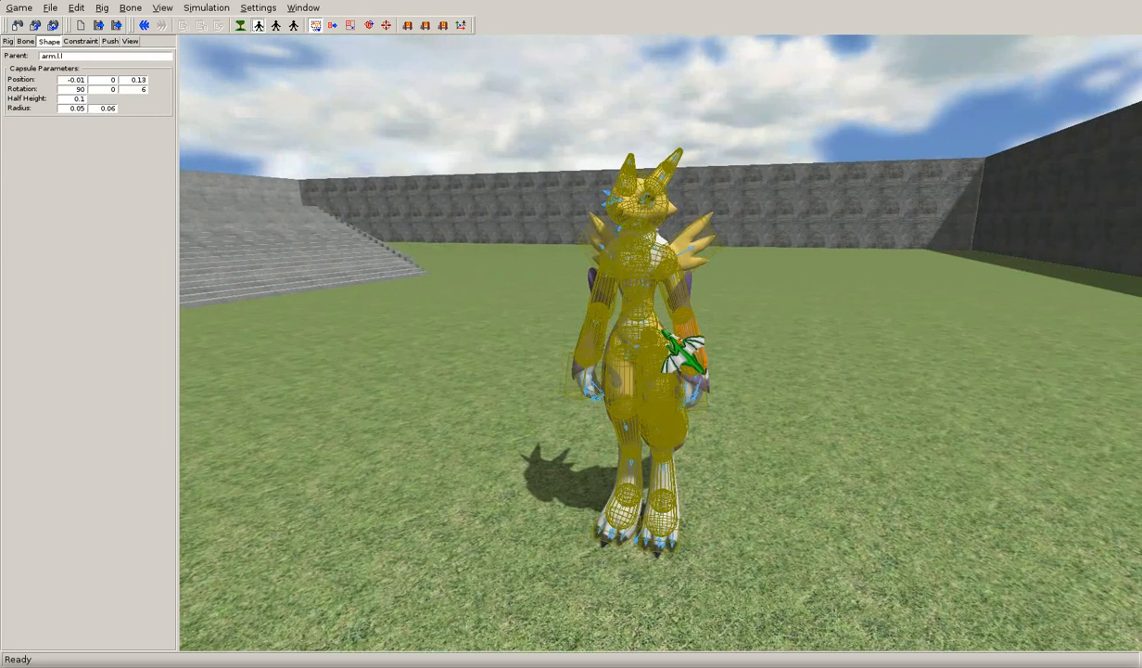
click(130, 8)
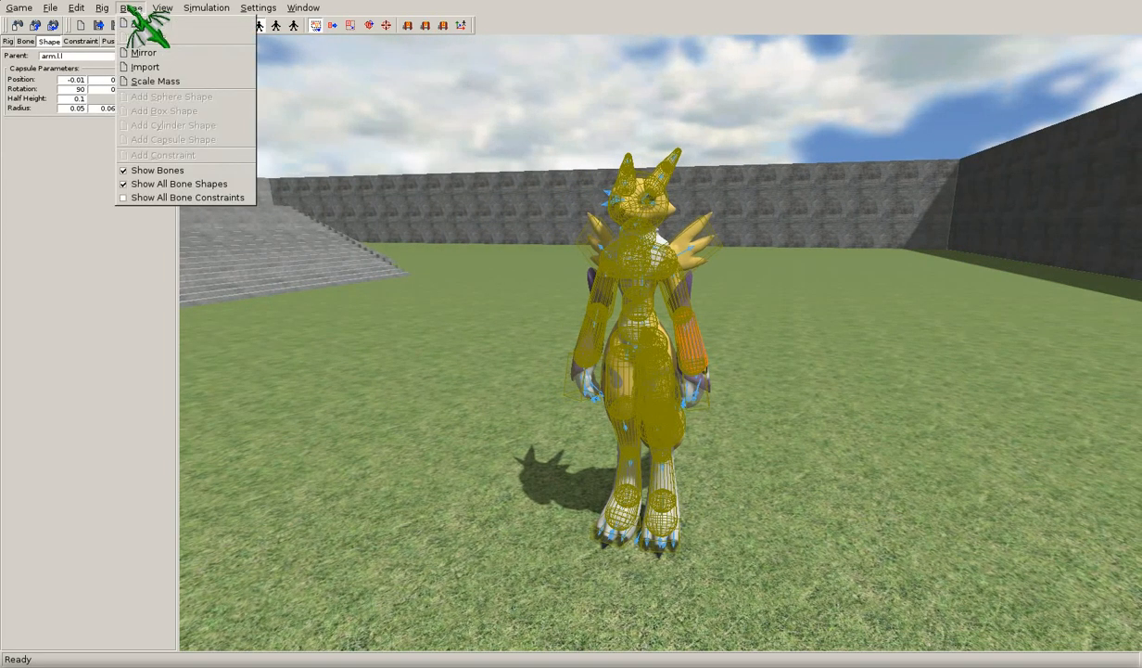
click(164, 70)
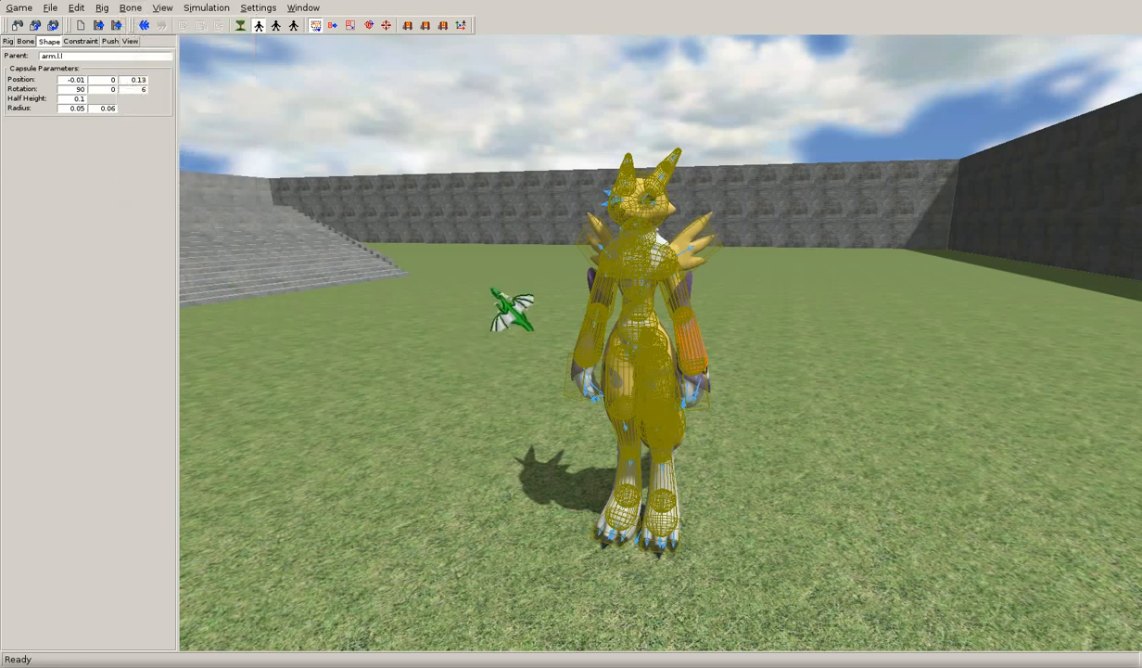
click(684, 328)
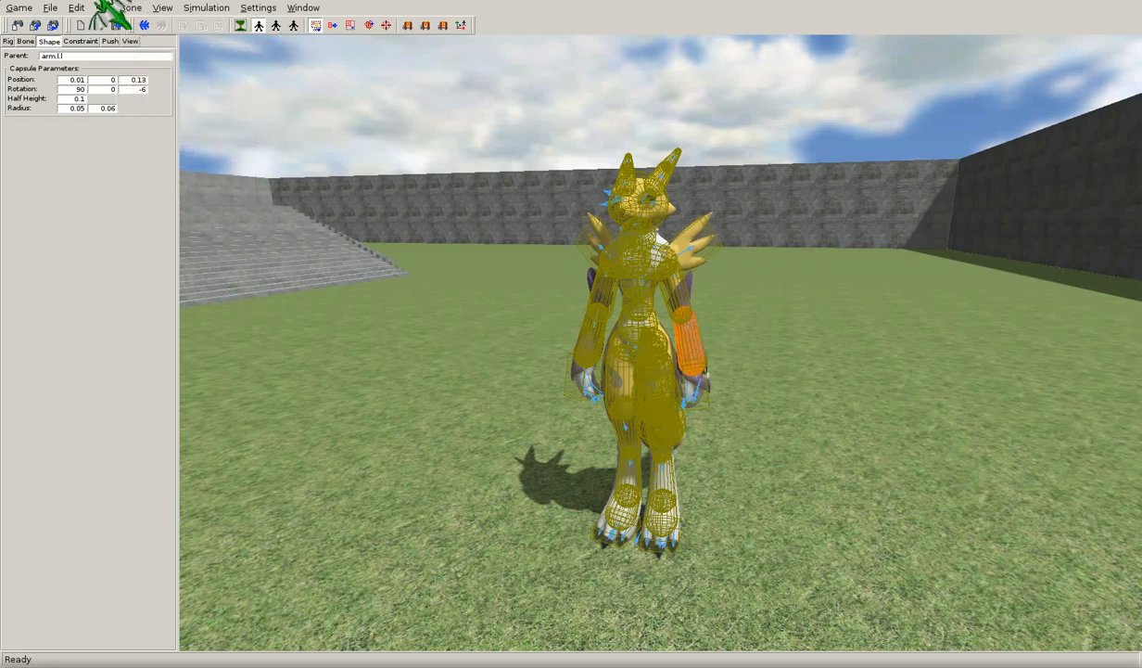
click(138, 10)
click(144, 68)
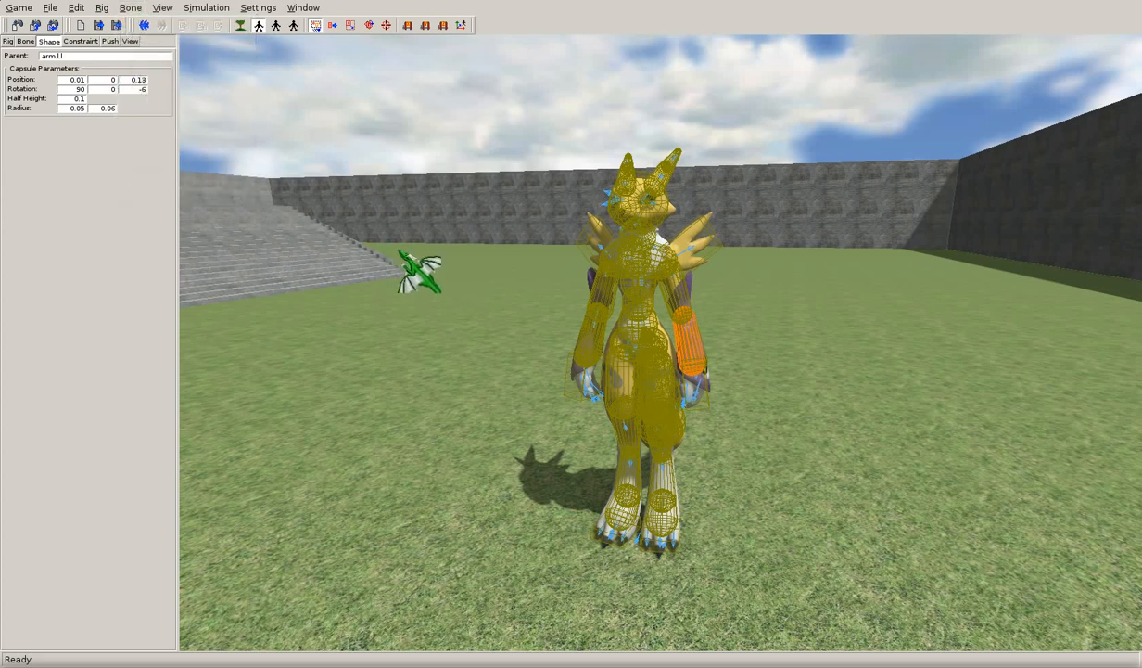
middle_drag(677, 358, 662, 382)
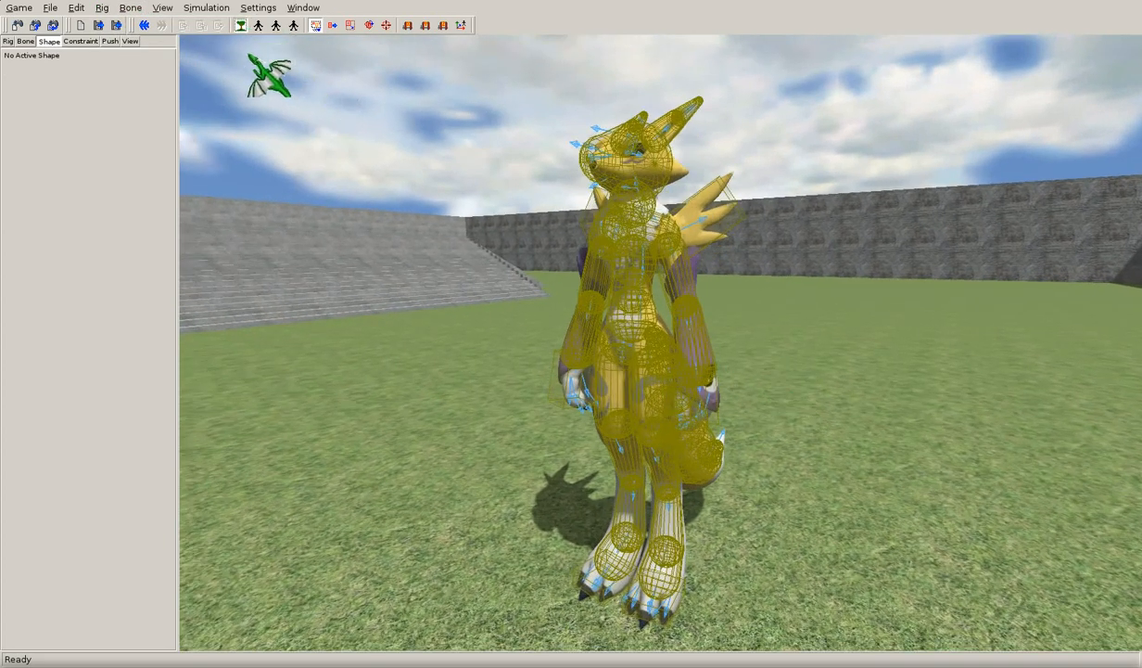
Step: Select the left forearm bone, look at the Import Bones file dialog, and leave it without importing
click(130, 7)
click(666, 338)
click(683, 321)
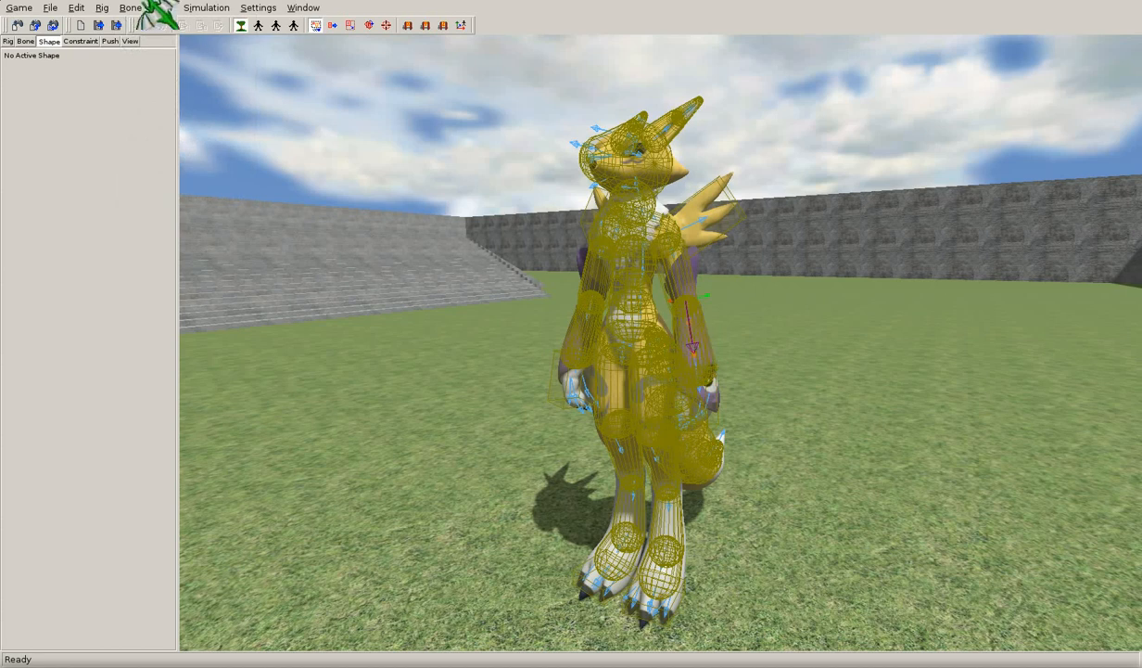
click(130, 7)
click(153, 67)
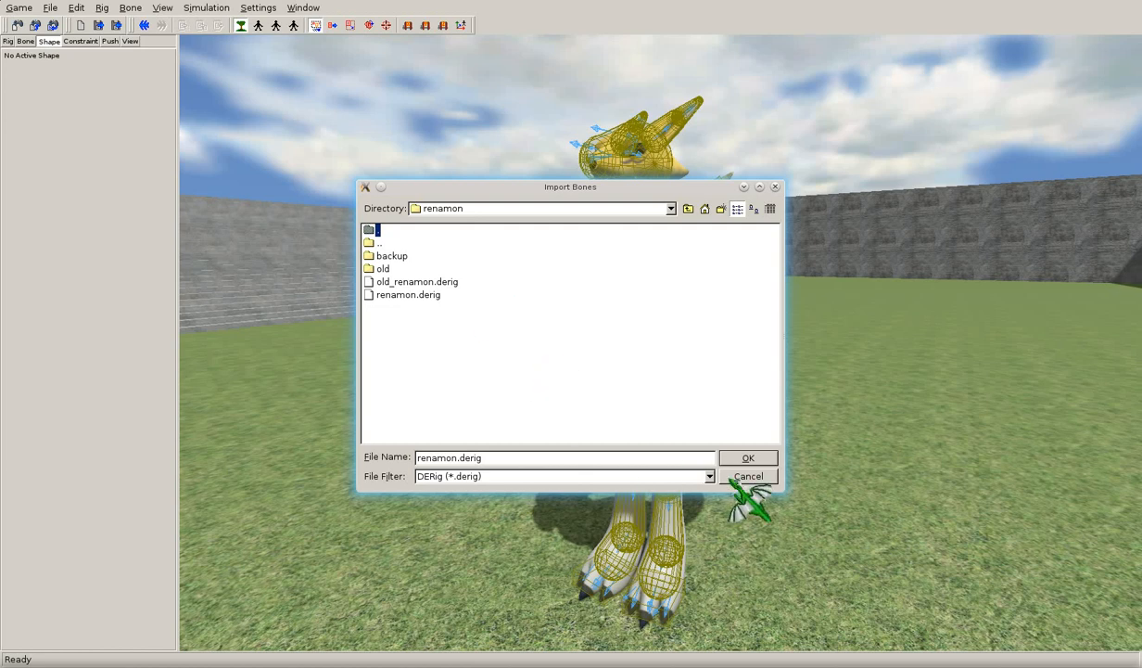
click(746, 478)
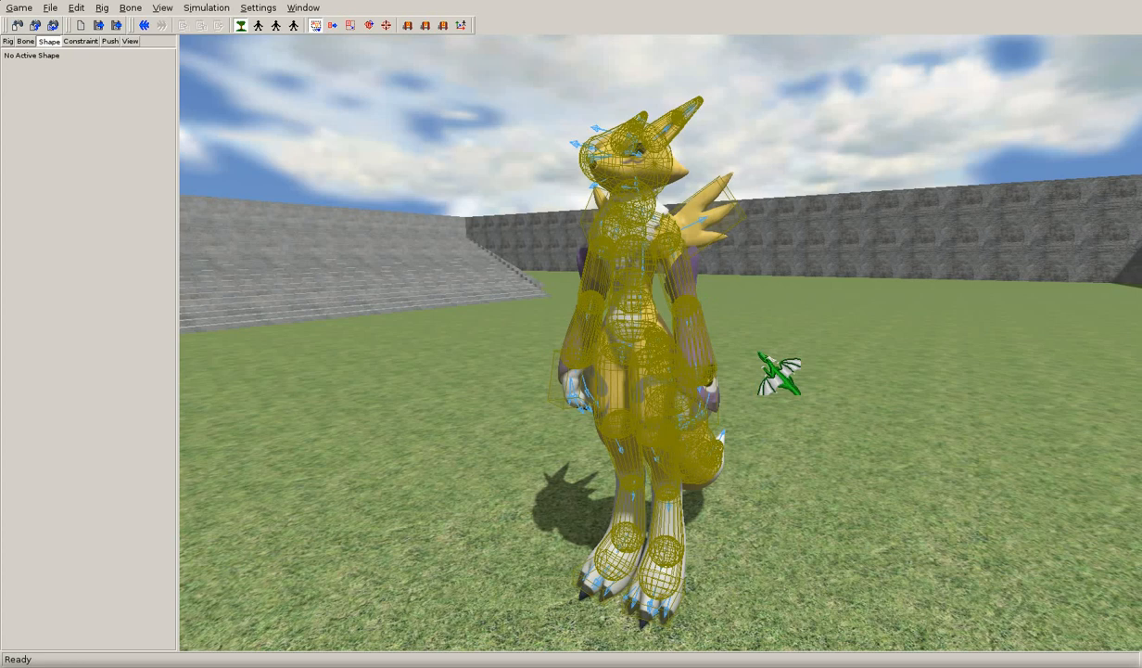
Step: Review the bone Import and Scale Mass commands and view the character with its shapes from the side
middle_drag(794, 349, 799, 406)
click(131, 7)
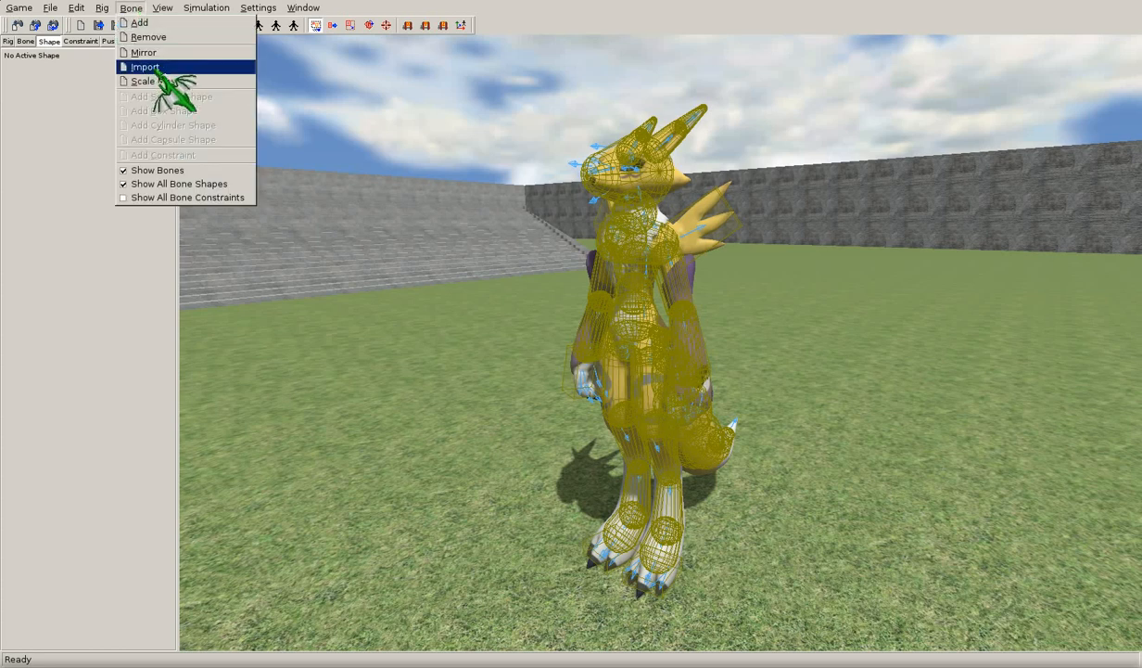
click(381, 8)
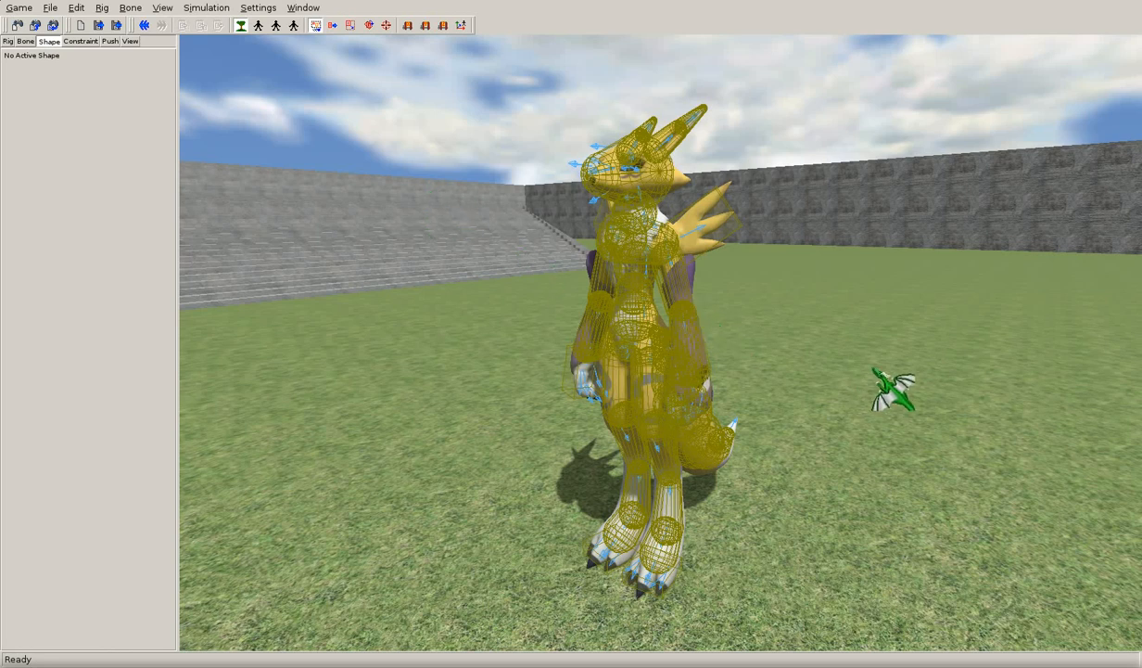
middle_drag(873, 371, 733, 406)
scroll(758, 401, down, 2)
scroll(755, 403, up, 2)
scroll(774, 422, down, 2)
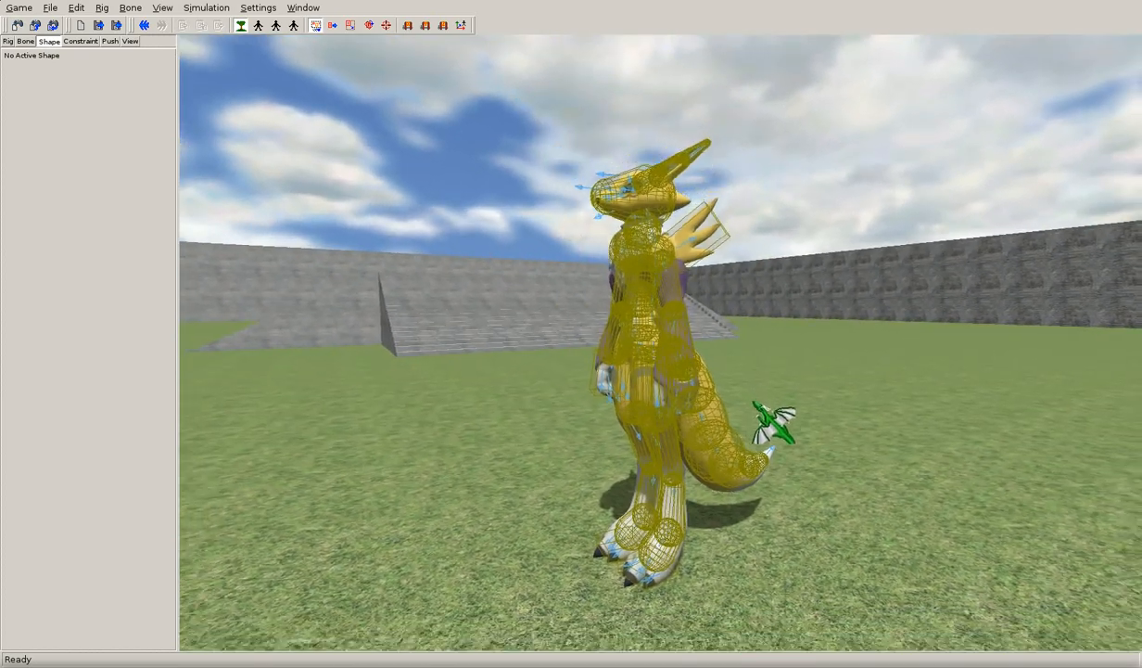
Step: Switch to constraint selection mode, hide all bone shapes and show all bone constraints
middle_drag(788, 436, 788, 422)
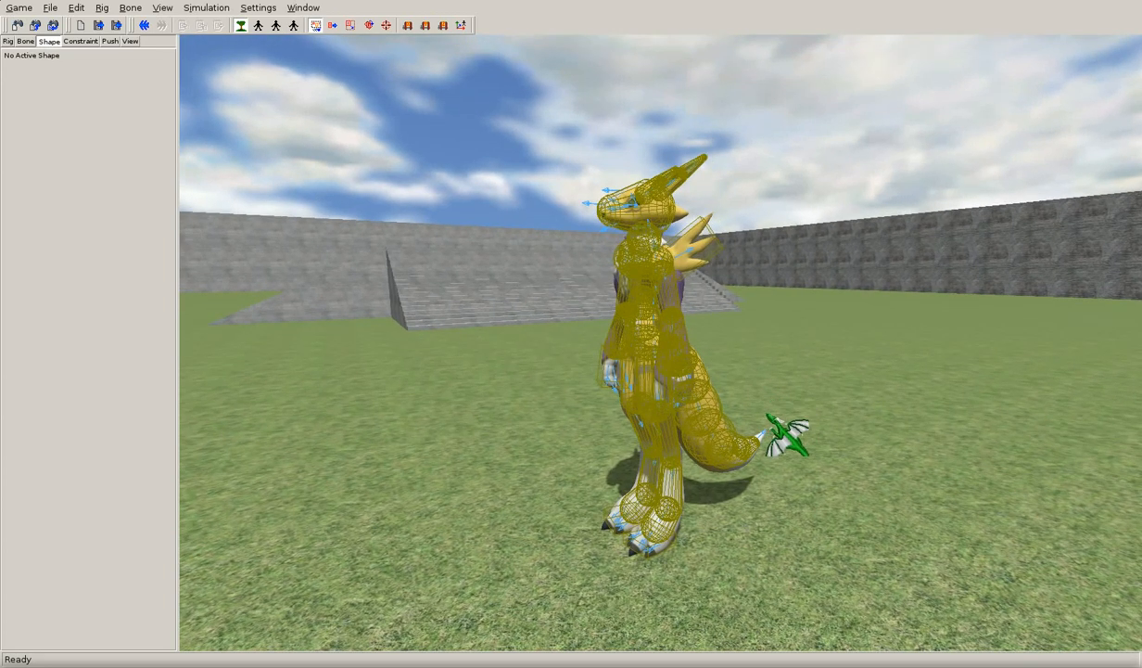
key(c)
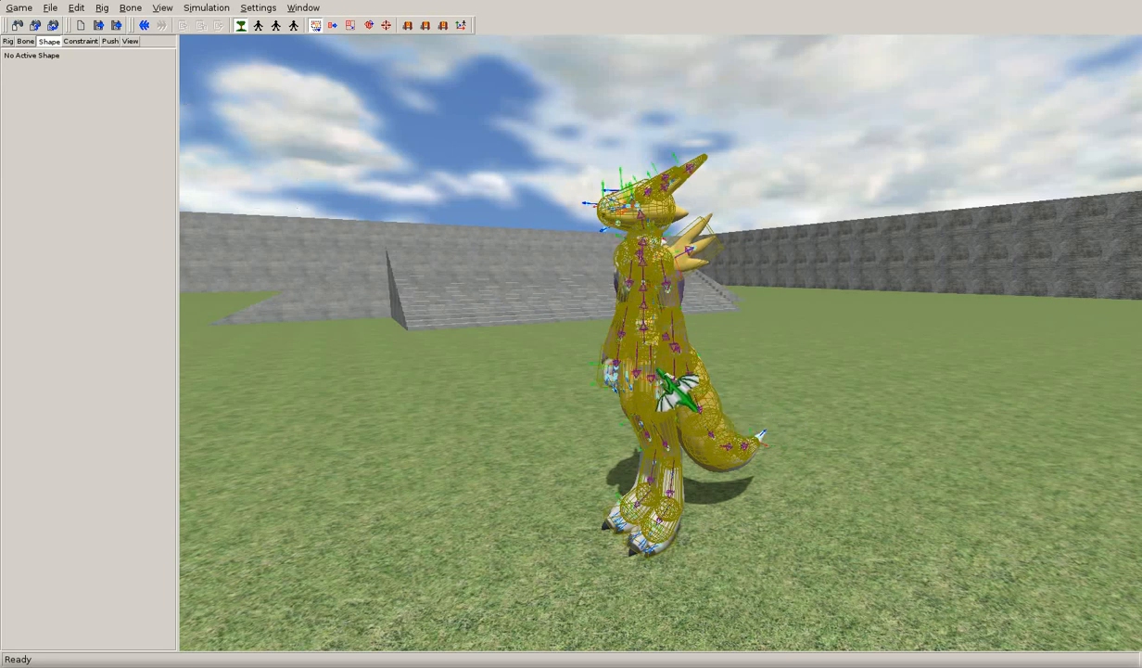
key(c)
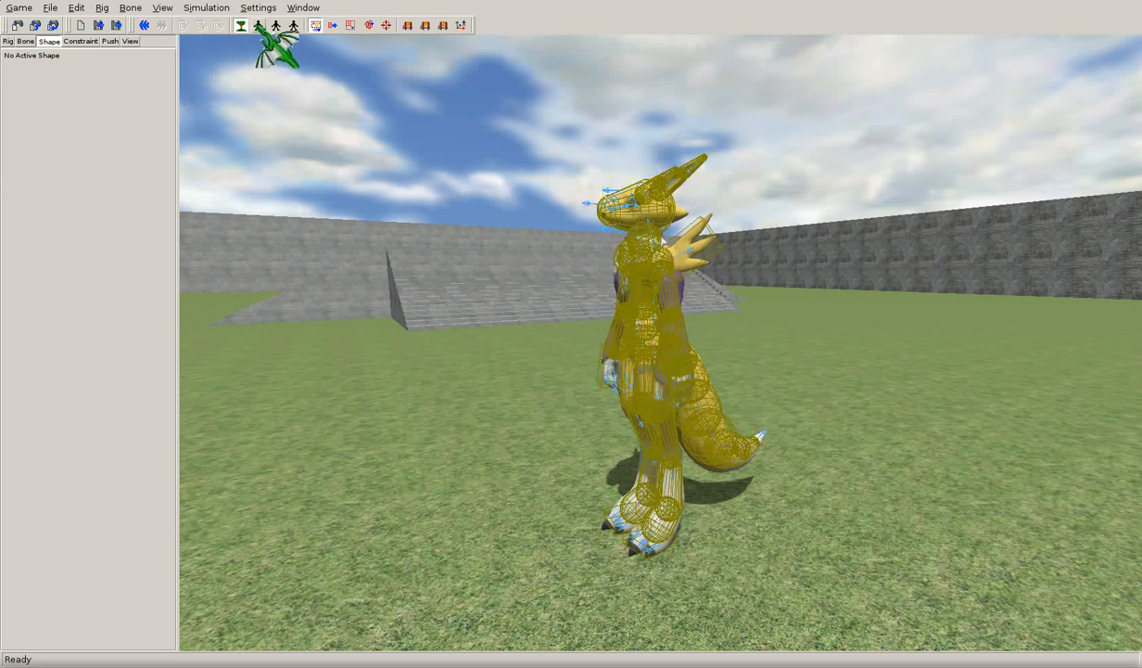
click(276, 25)
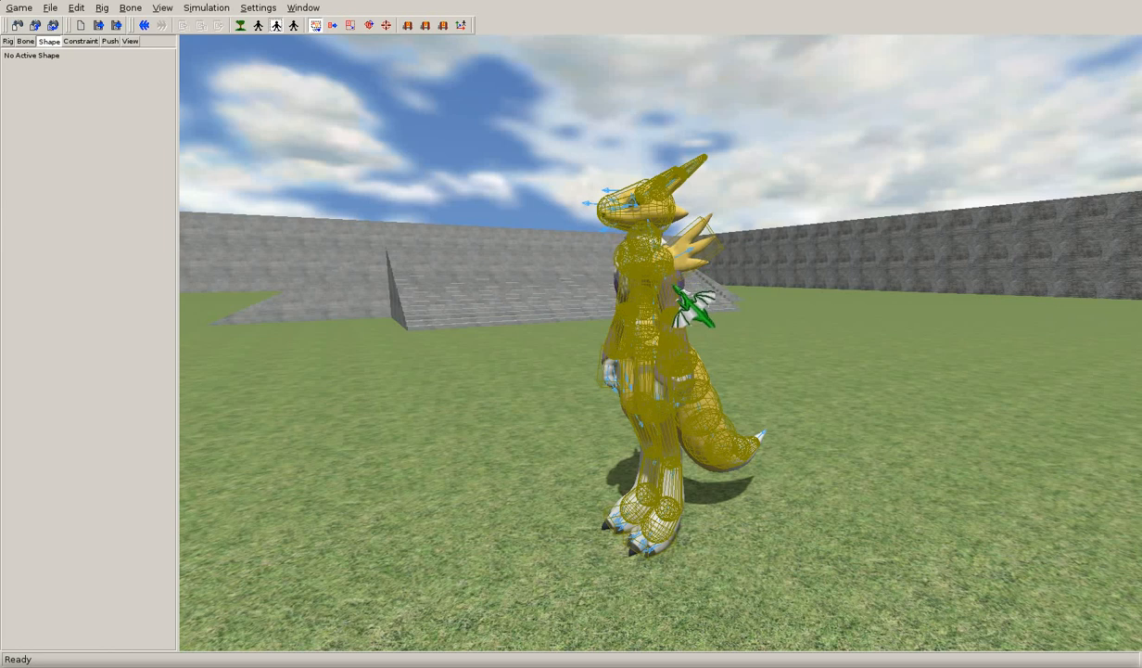
click(135, 8)
click(162, 183)
click(107, 7)
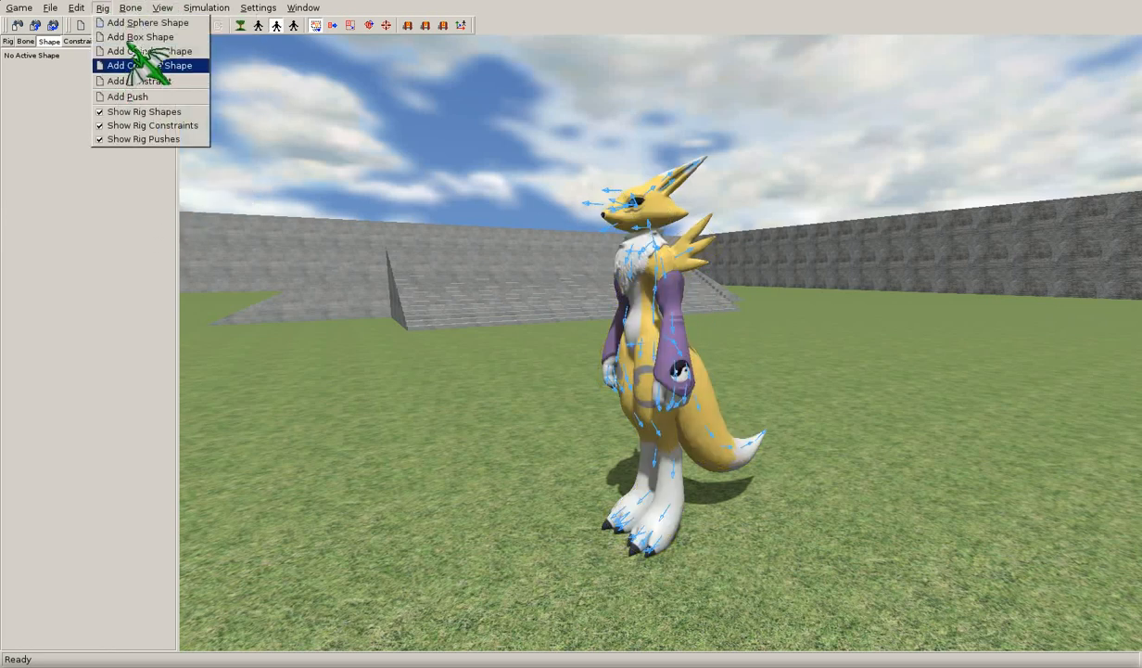
click(176, 197)
Step: Select the constraint linking tail3 to tail2 and examine its angular ranges from several angles together with its constraint properties
drag(686, 371, 619, 278)
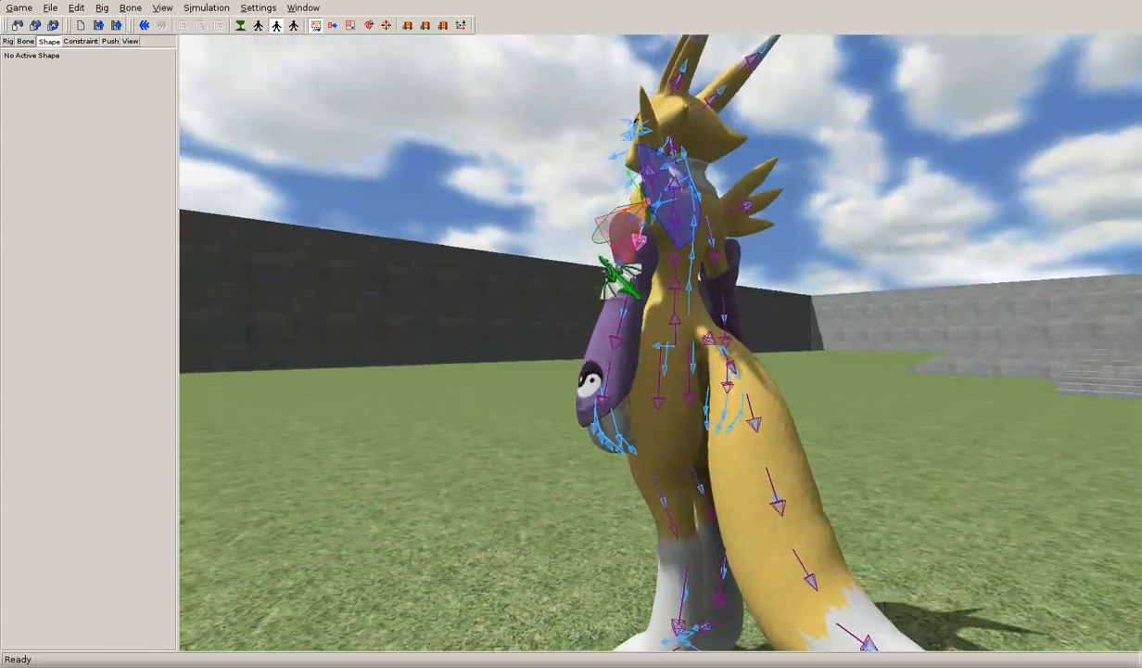
drag(820, 464, 927, 443)
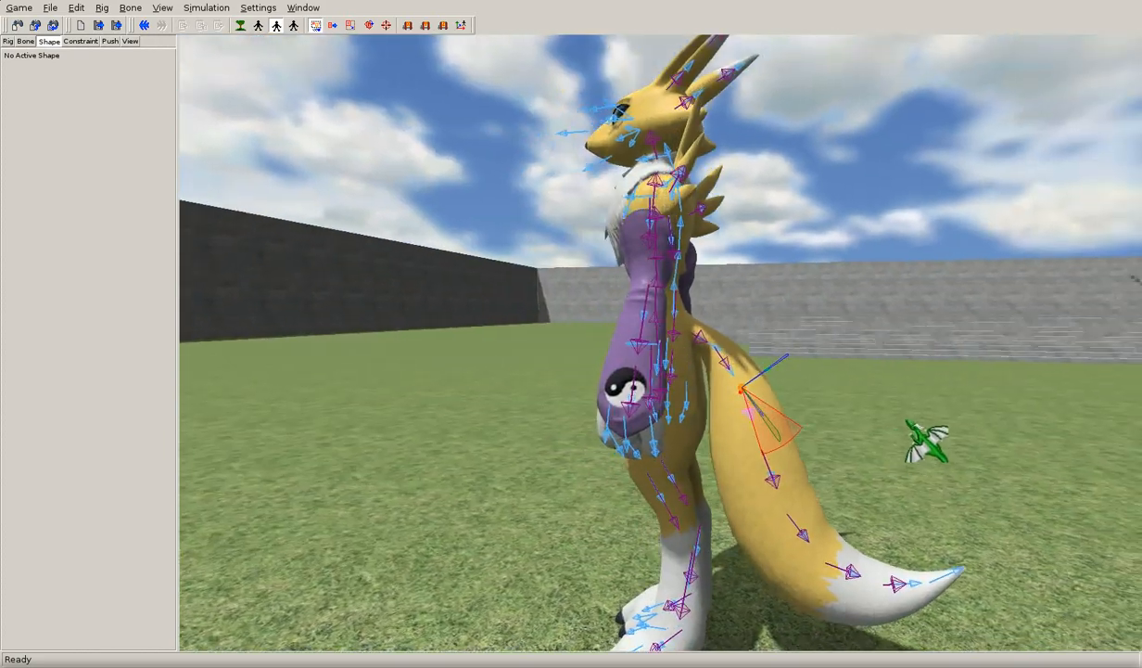
drag(617, 331, 625, 382)
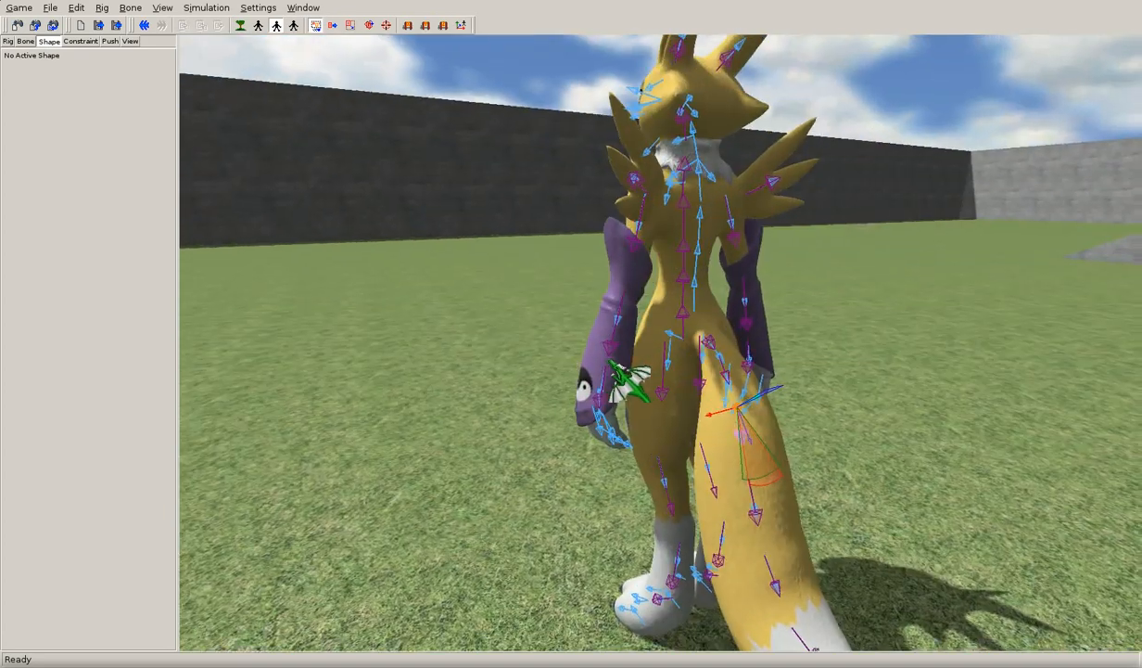
click(81, 41)
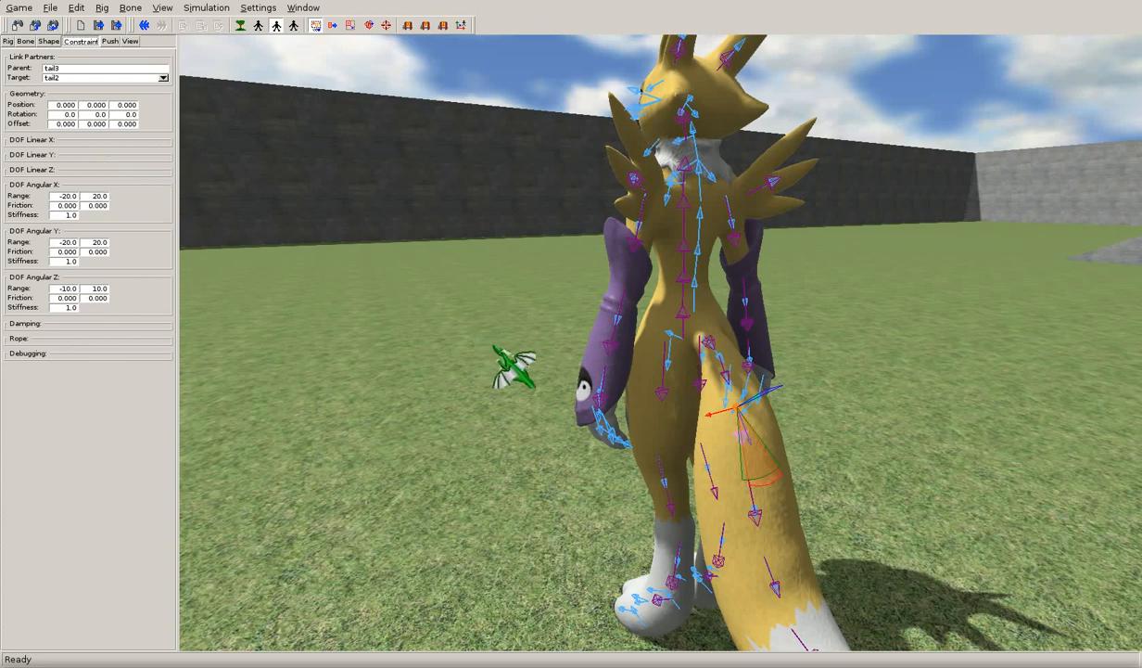
middle_drag(538, 366, 535, 396)
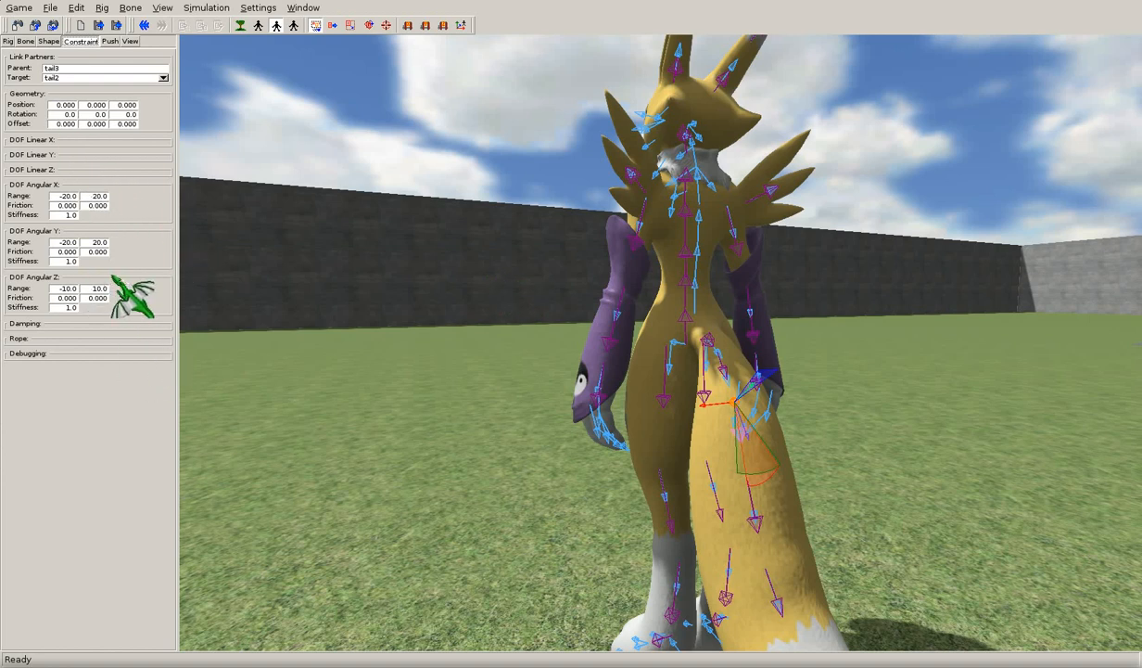
middle_drag(395, 323, 334, 317)
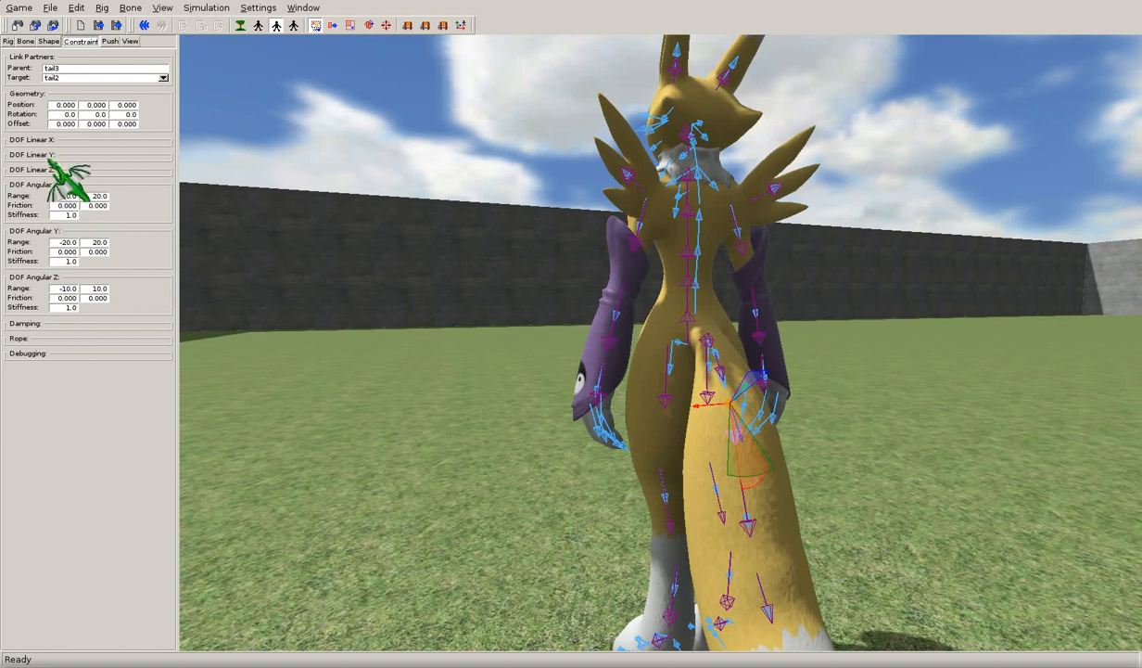
Step: Set the tail3 constraint's linear X range to -0.500 to 0.500 and its linear Y range to -0.200 to 0.200
click(51, 139)
mouse_move(484, 363)
middle_down()
mouse_move(612, 331)
mouse_move(482, 362)
middle_up()
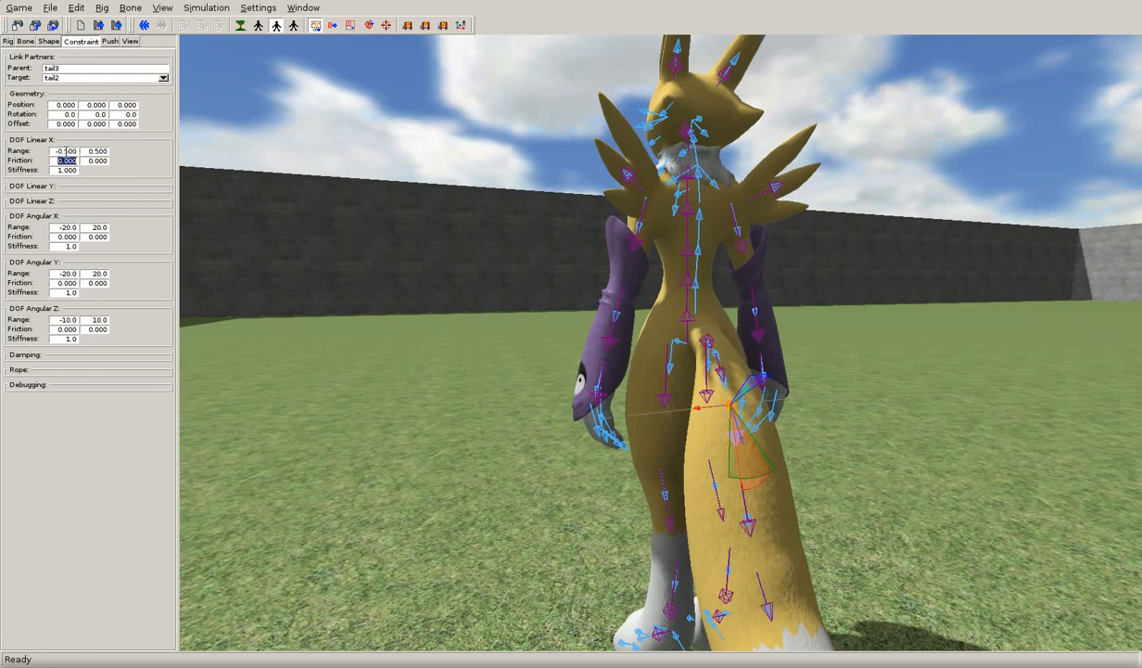
click(70, 185)
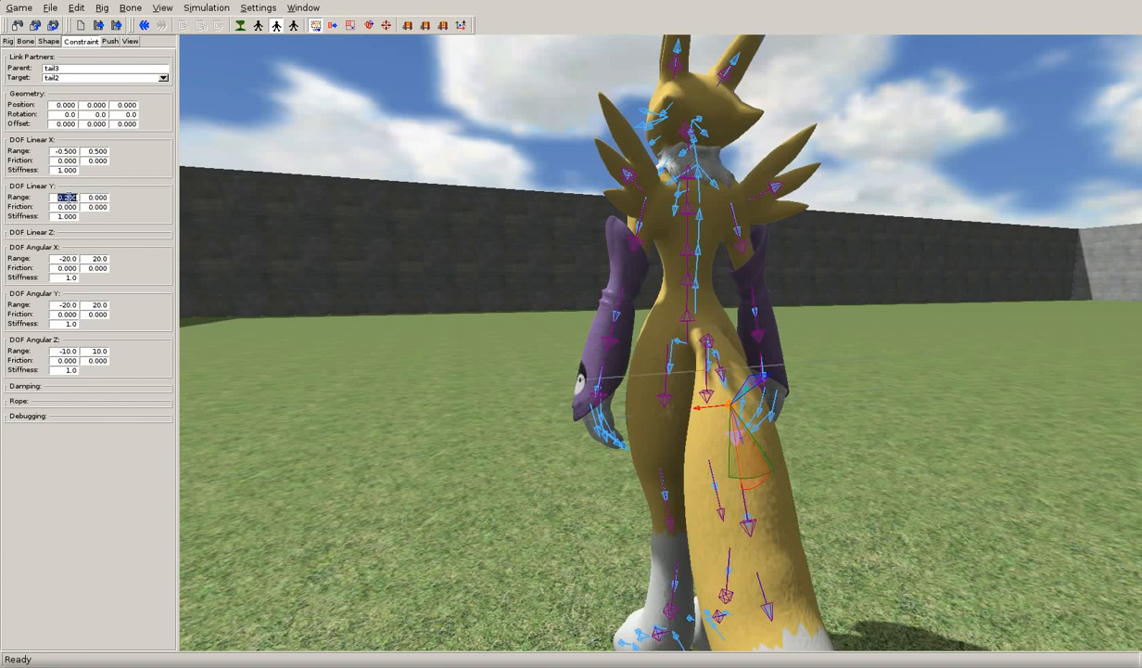
key(Tab)
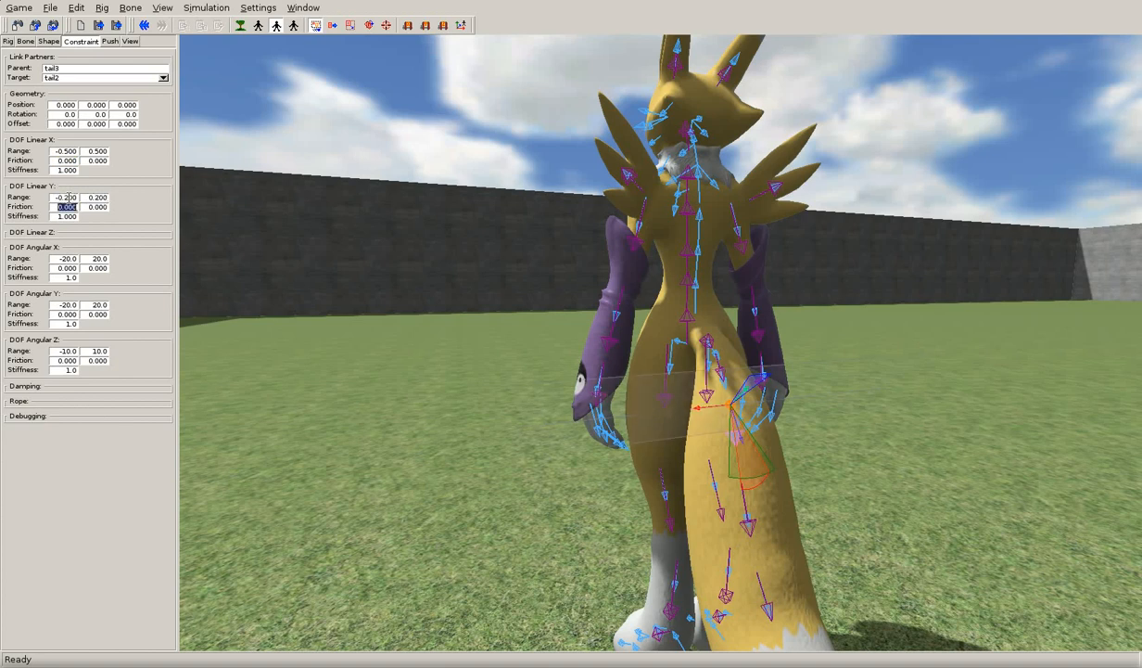
middle_drag(514, 465, 816, 436)
middle_drag(769, 467, 386, 526)
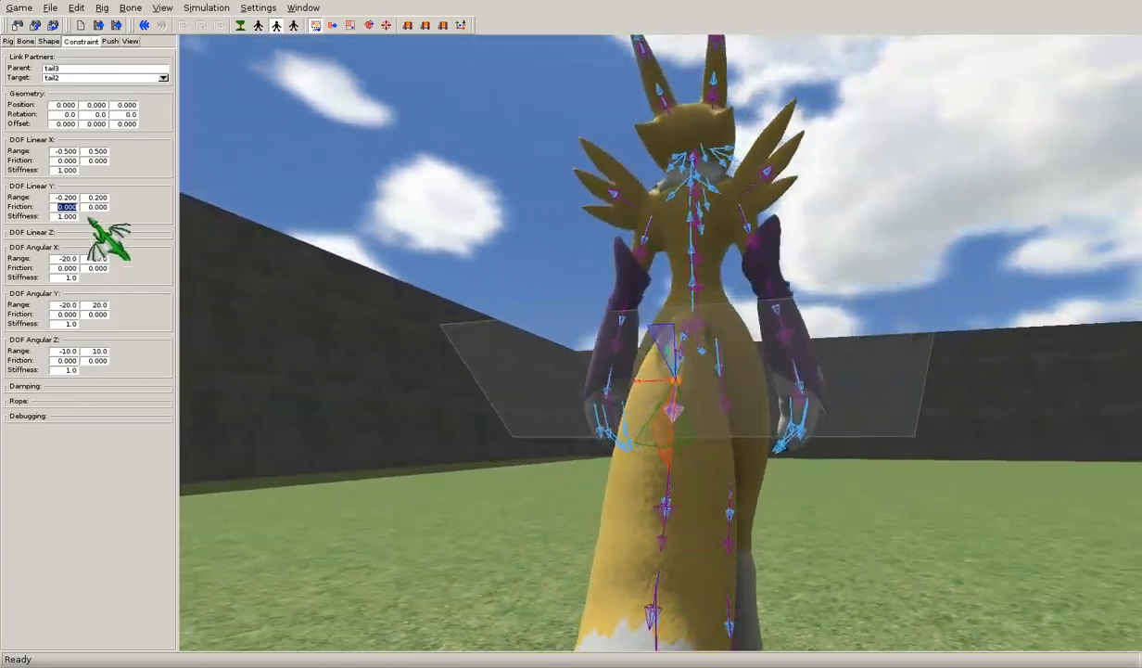
Step: Set the tail3 constraint's linear Z range to -0.100 to 0.100
click(53, 231)
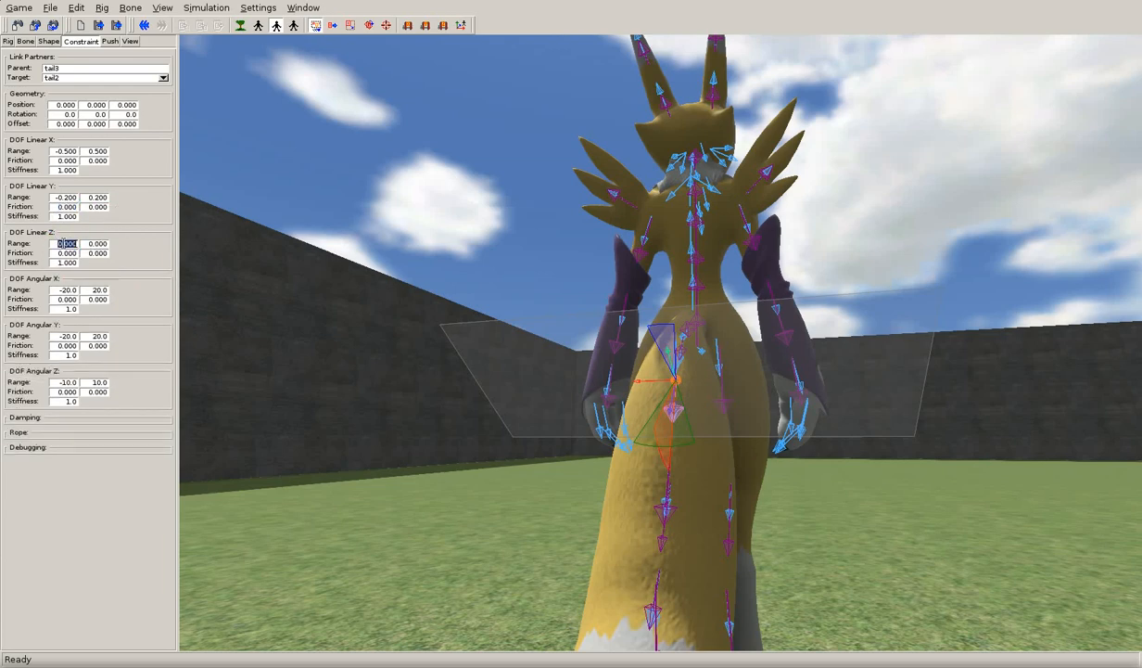
key(Tab)
text(0.1)
key(Tab)
middle_drag(405, 361, 561, 357)
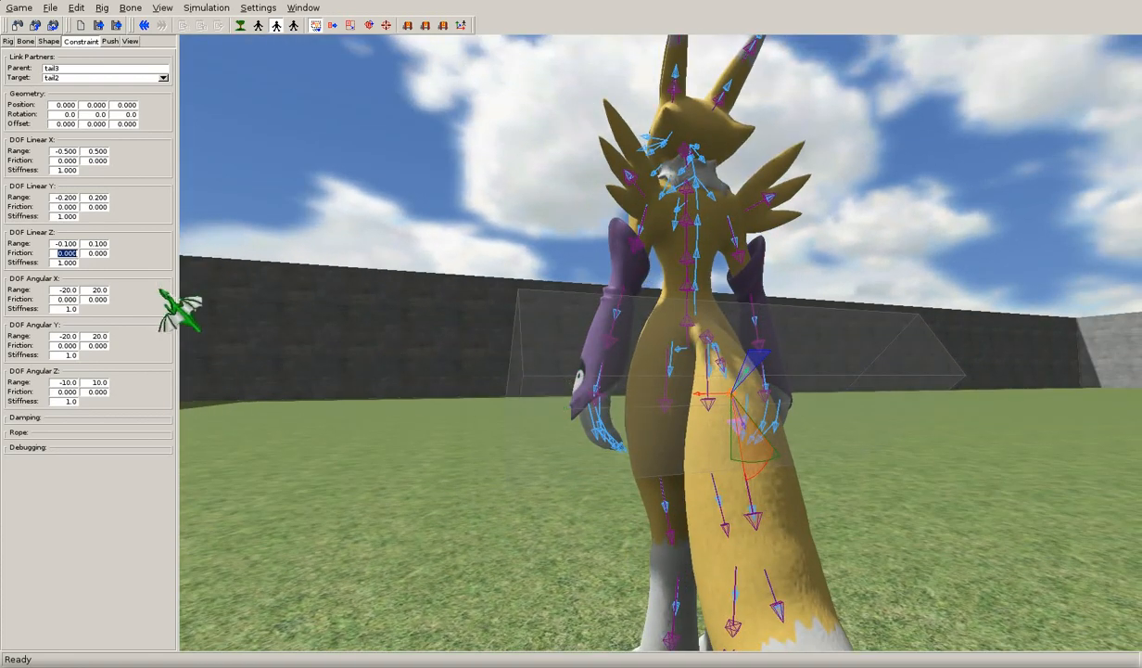
Step: Undo the linear X, Y and Z range changes on the tail3 constraint
key(ctrl+z)
key(ctrl+z)
key(ctrl+z)
key(ctrl+z)
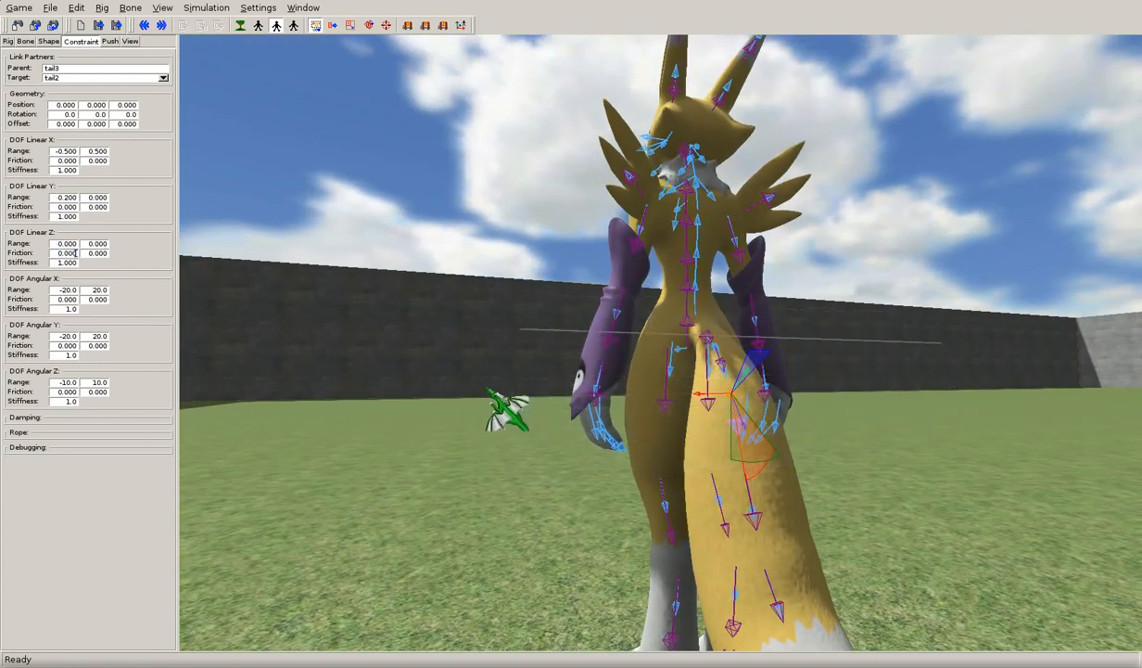
middle_drag(487, 390, 799, 360)
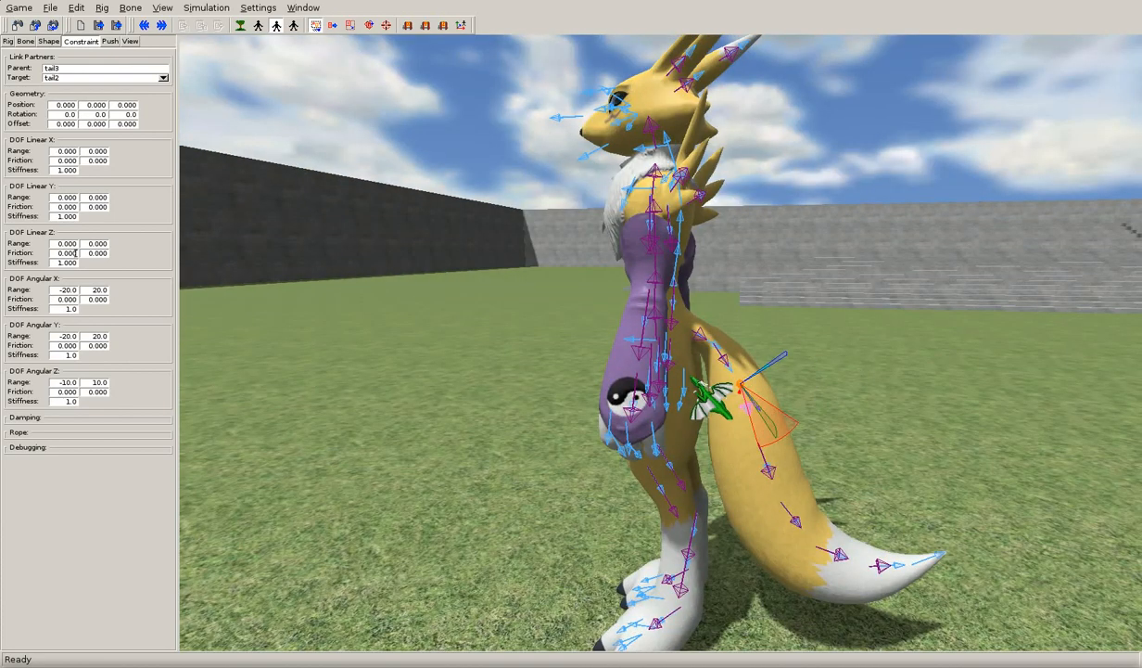
Step: Deselect the tail constraint, switch to bone selection mode with the bone properties displayed, and hide all bone constraints
click(692, 378)
scroll(692, 380, down, 2)
middle_drag(513, 393, 657, 405)
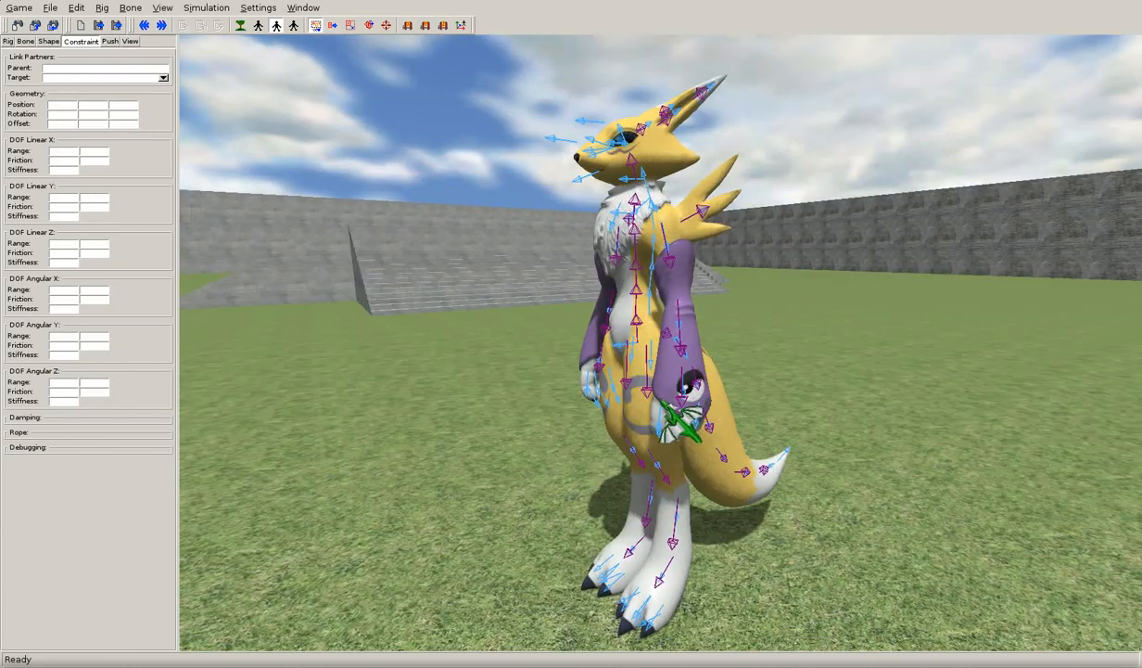
click(240, 25)
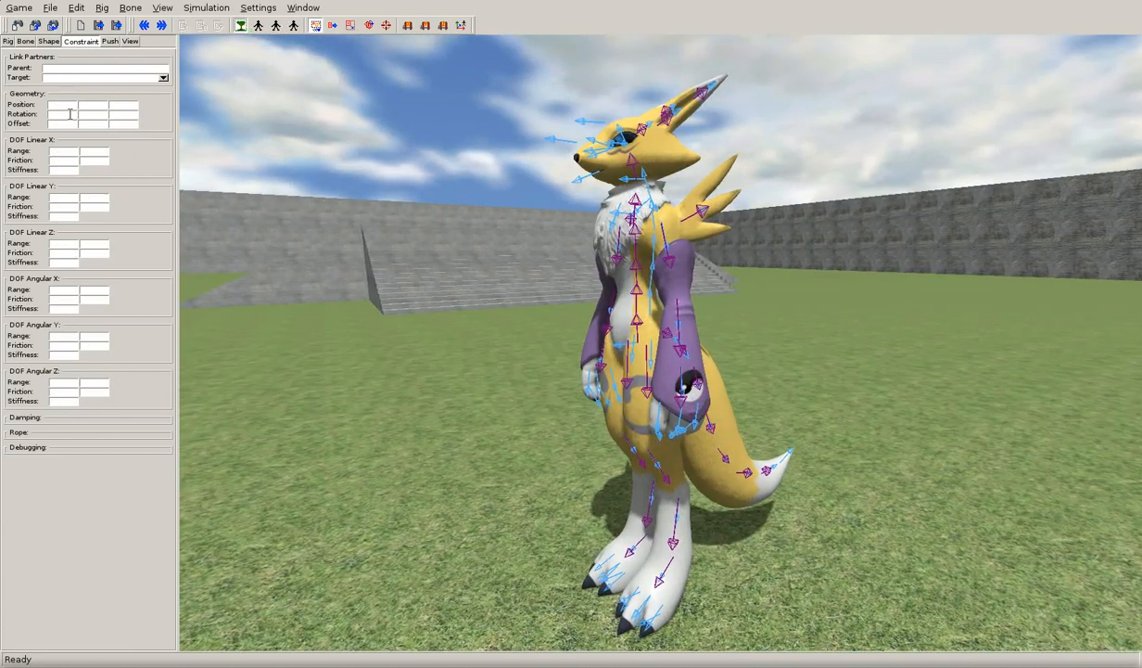
click(28, 41)
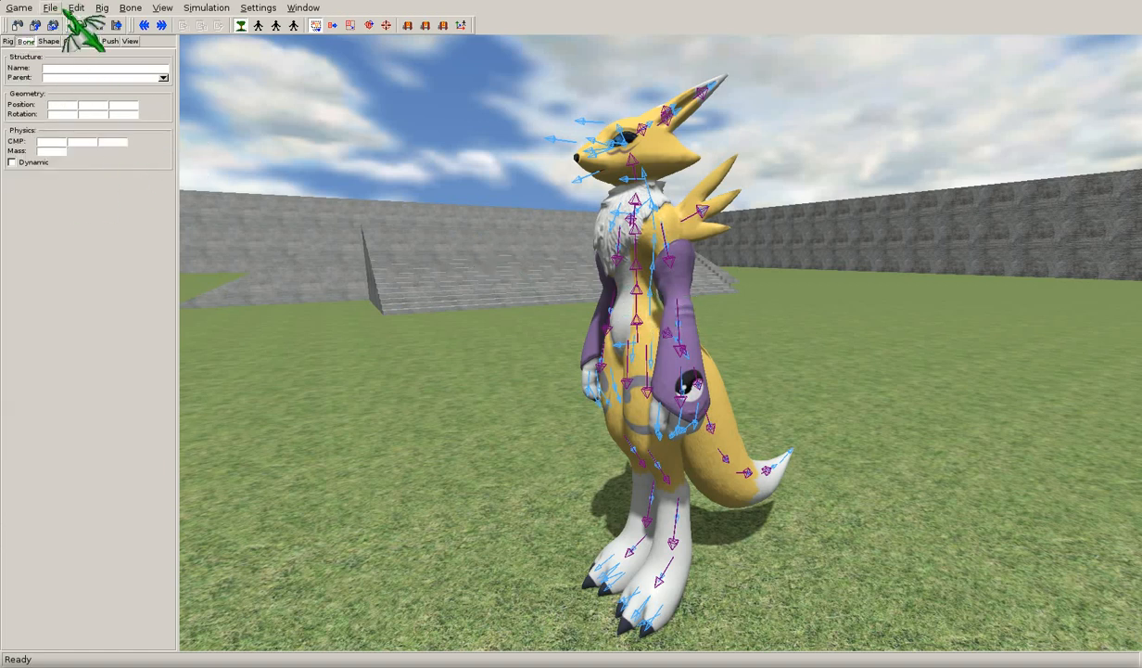
click(107, 9)
mouse_move(130, 8)
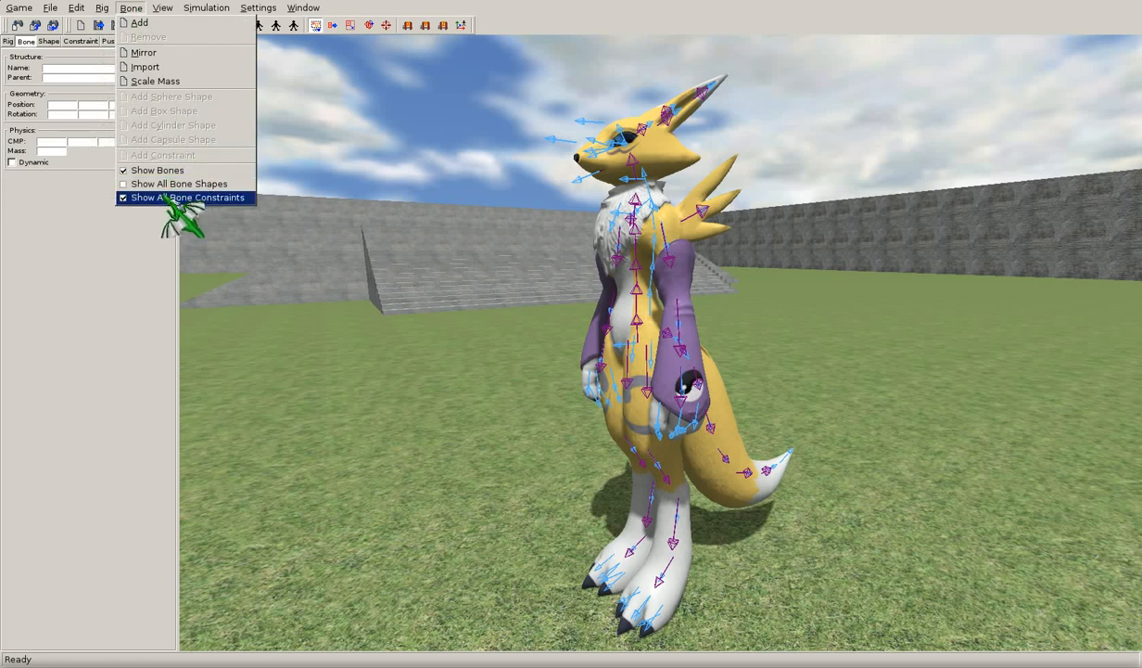
click(163, 195)
Step: Select the spine1, spine2 and spine3 bones one after another to examine their mass and dynamic properties, then clear the selection
click(658, 304)
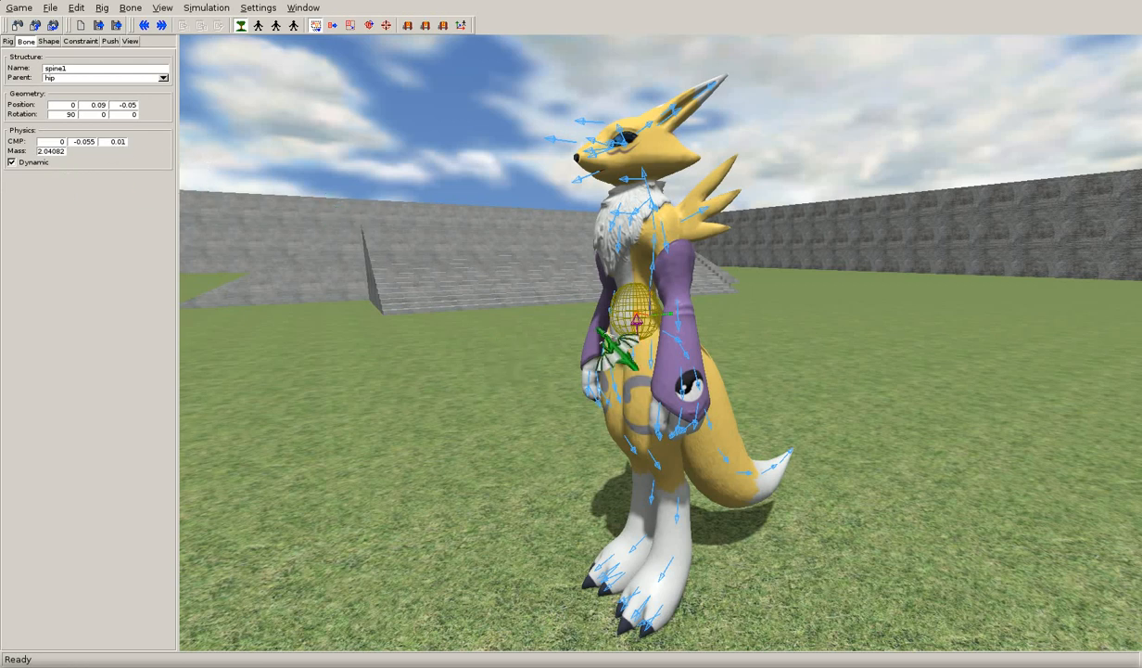
click(657, 280)
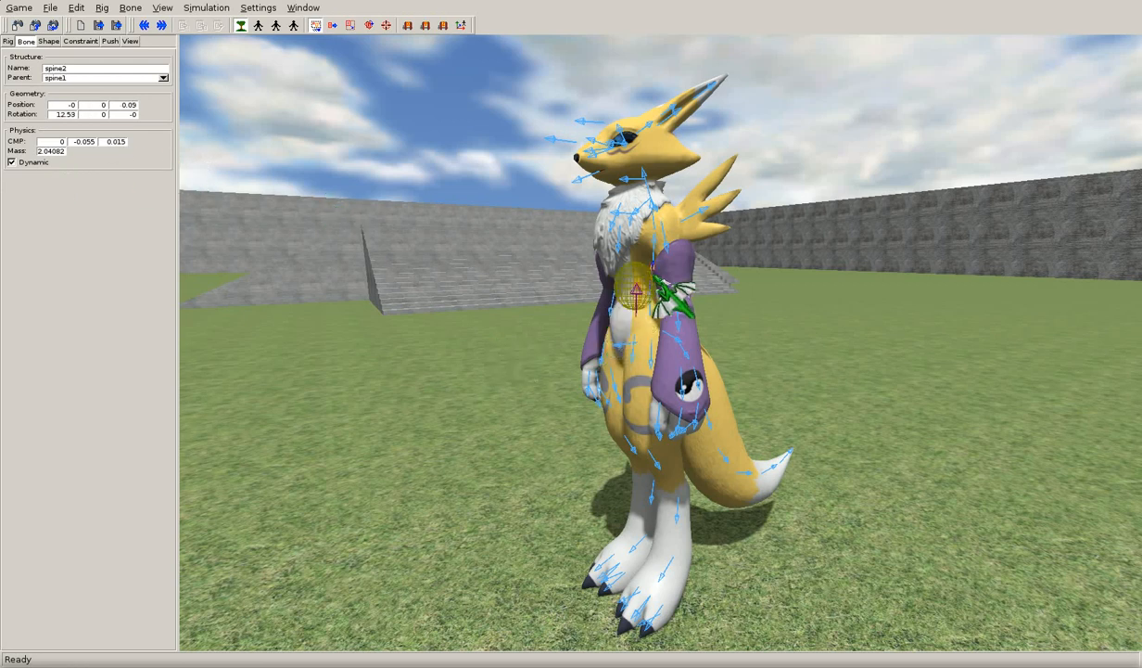
middle_drag(723, 325, 684, 321)
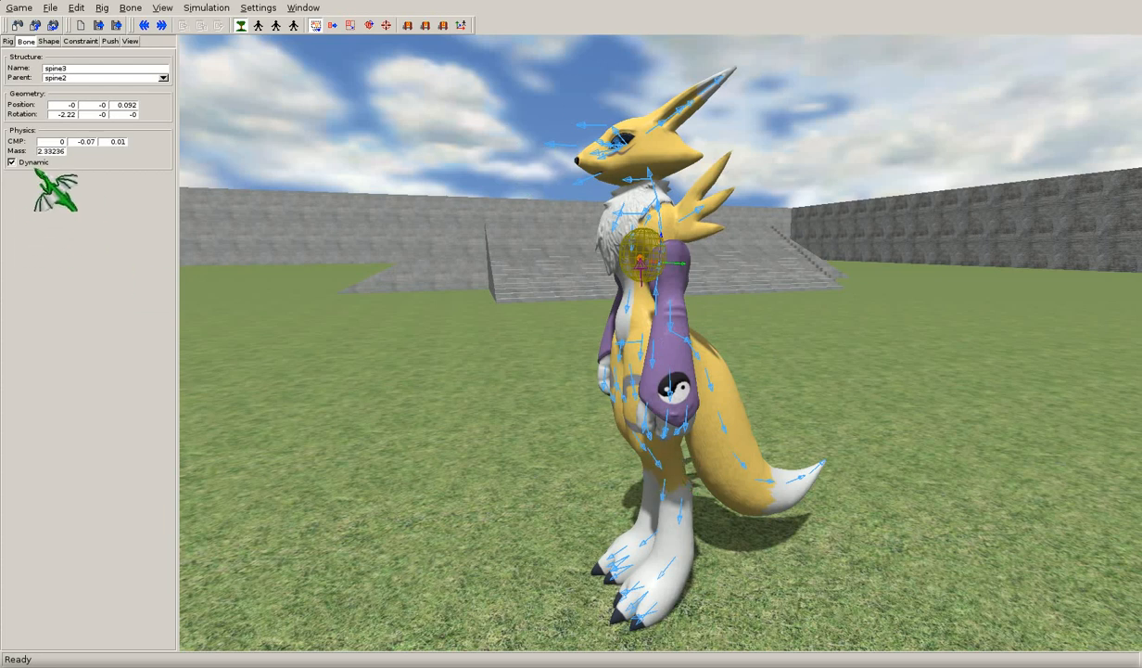
middle_drag(551, 412, 700, 394)
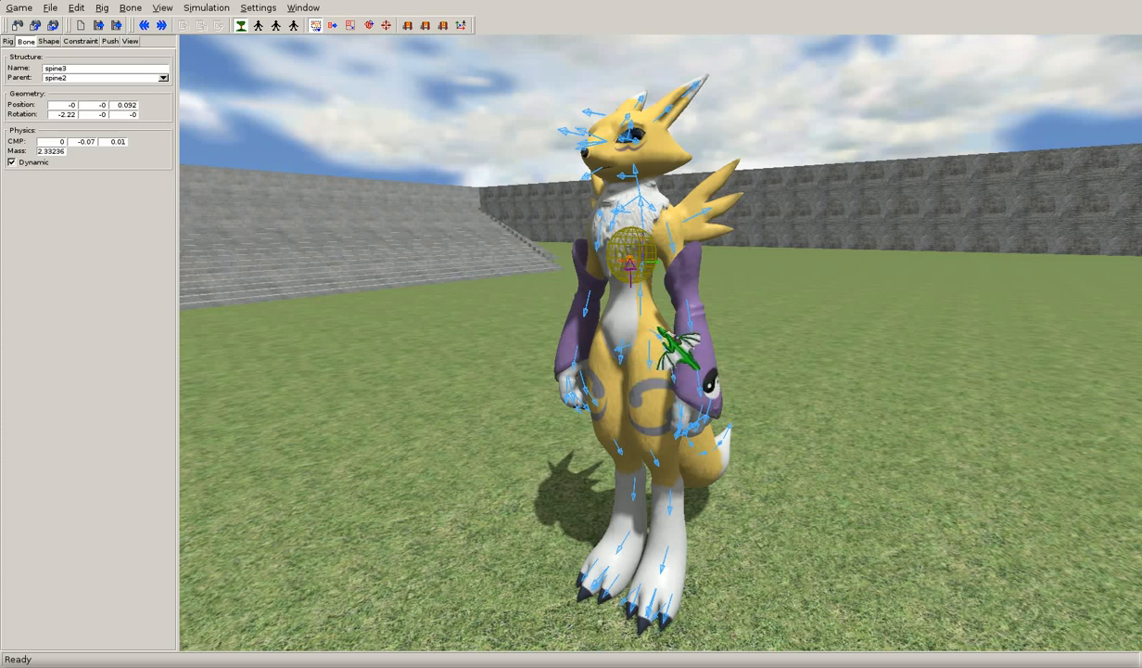
middle_drag(676, 346, 765, 345)
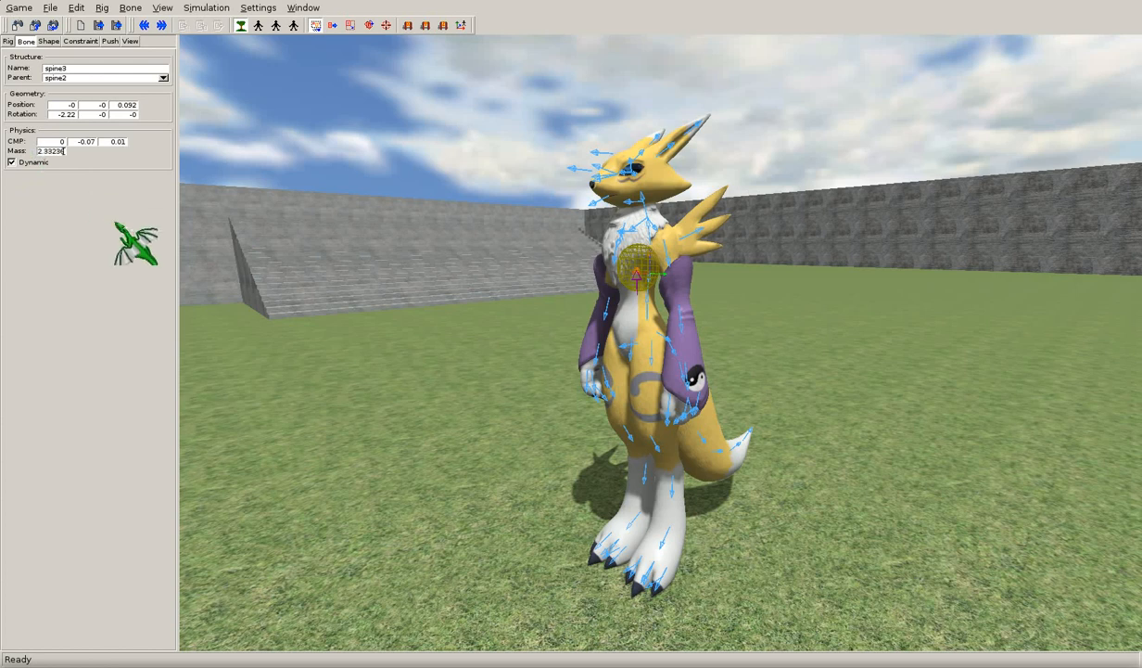
middle_drag(753, 358, 703, 358)
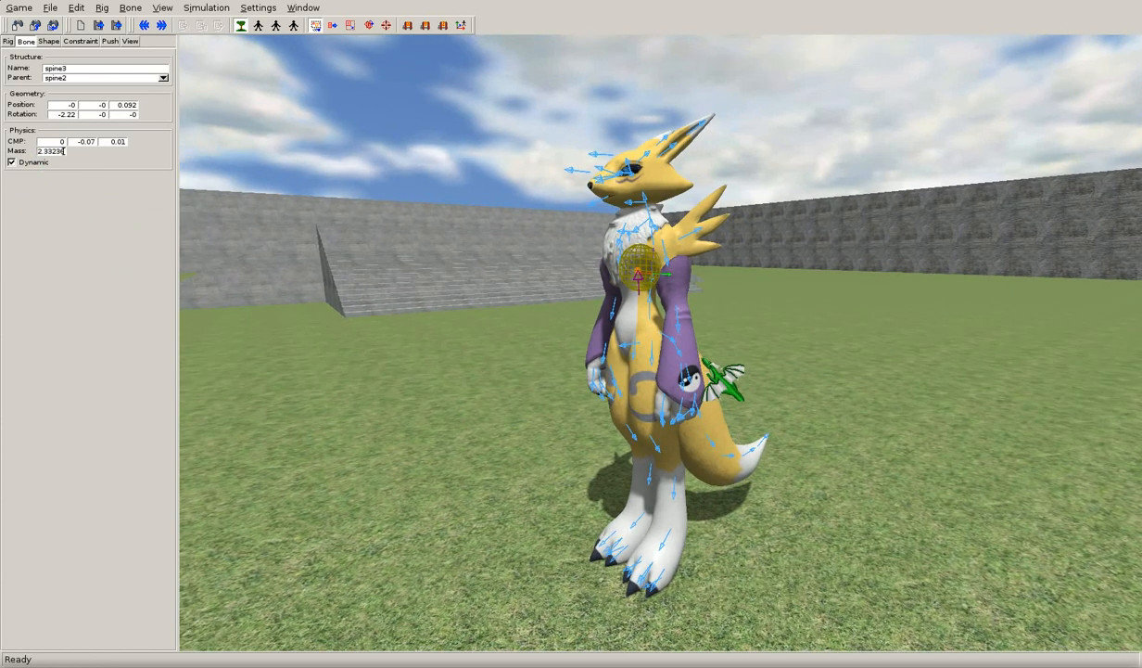
click(703, 358)
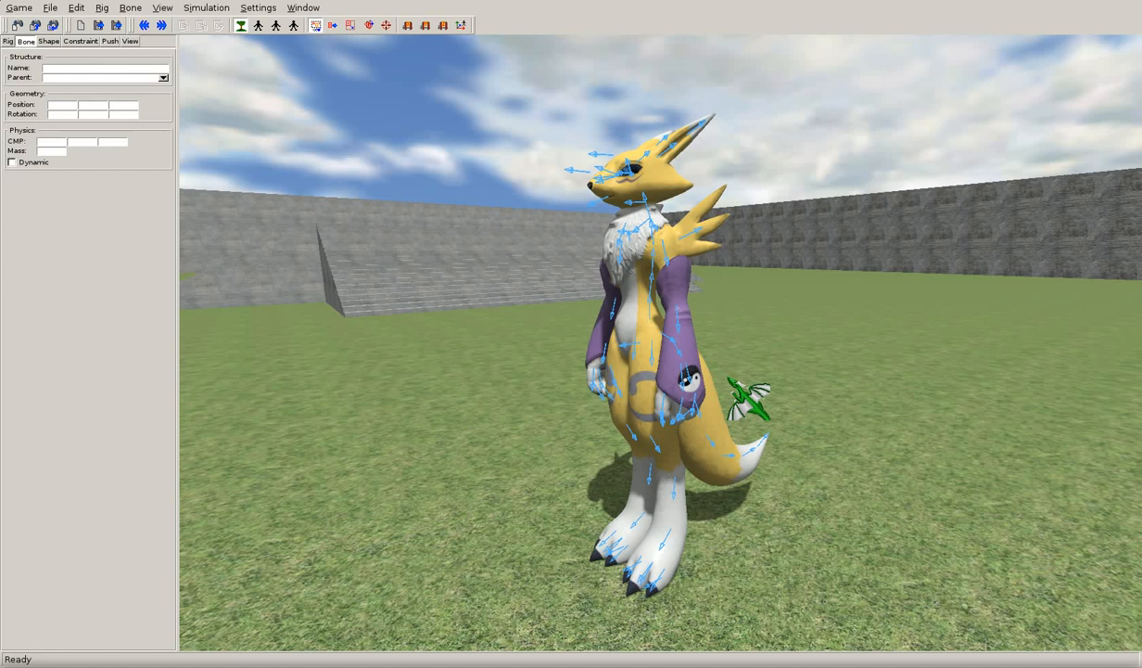
right_drag(728, 376, 678, 362)
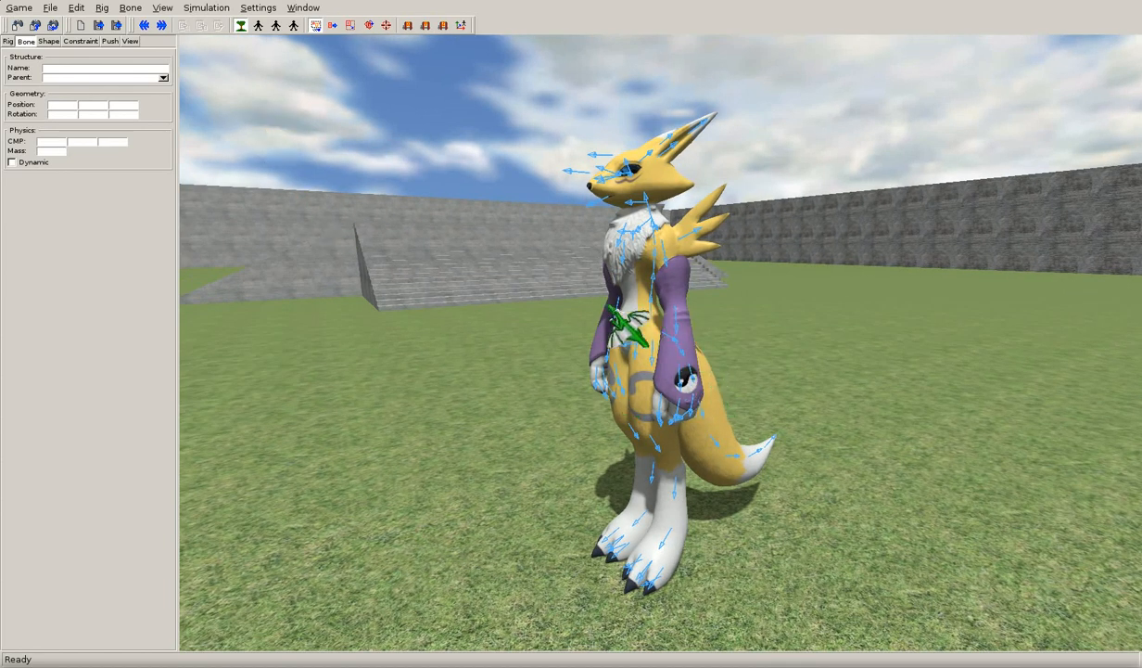
Step: Select the spine1 bone and extend the selection to all bones of the rig
click(660, 315)
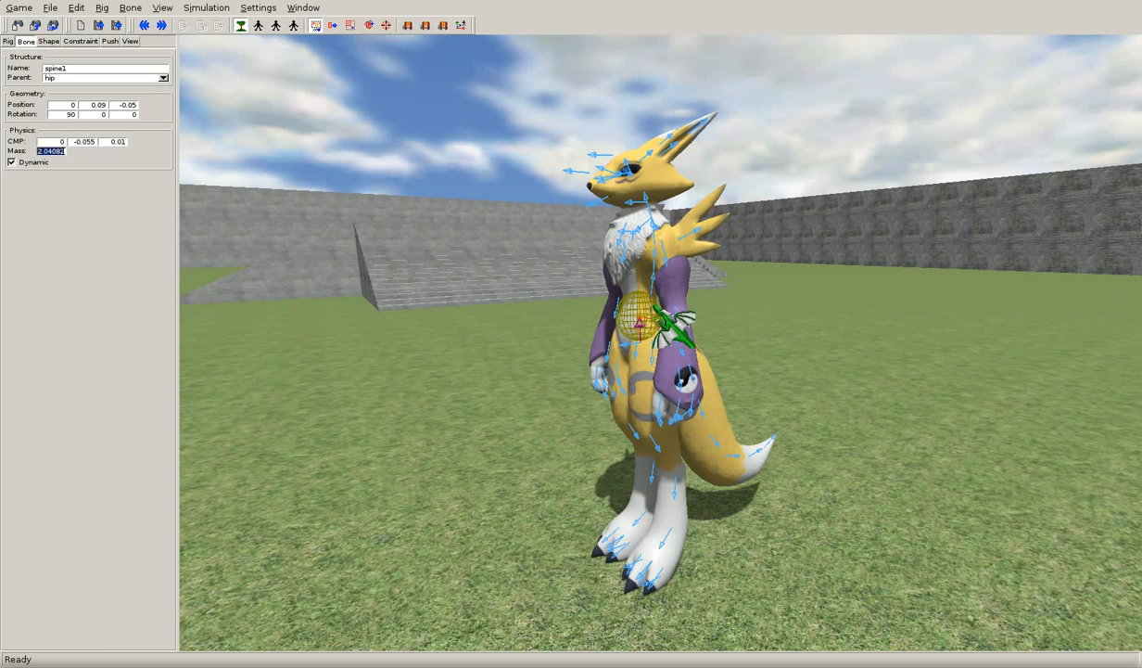
click(102, 7)
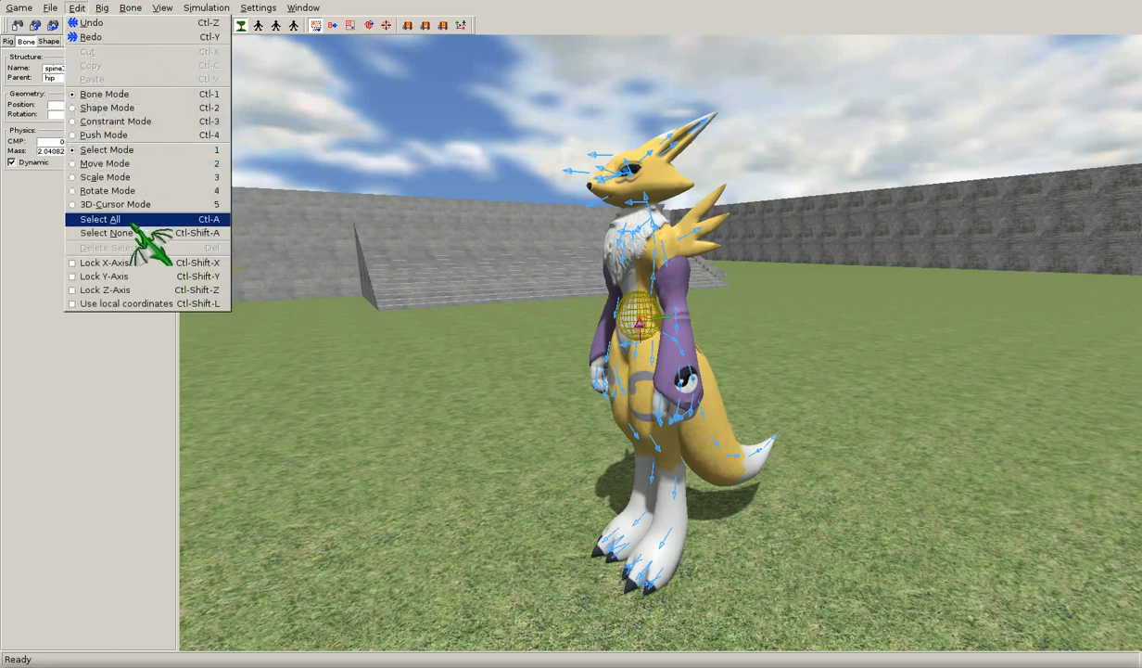
click(130, 219)
middle_drag(564, 314, 633, 378)
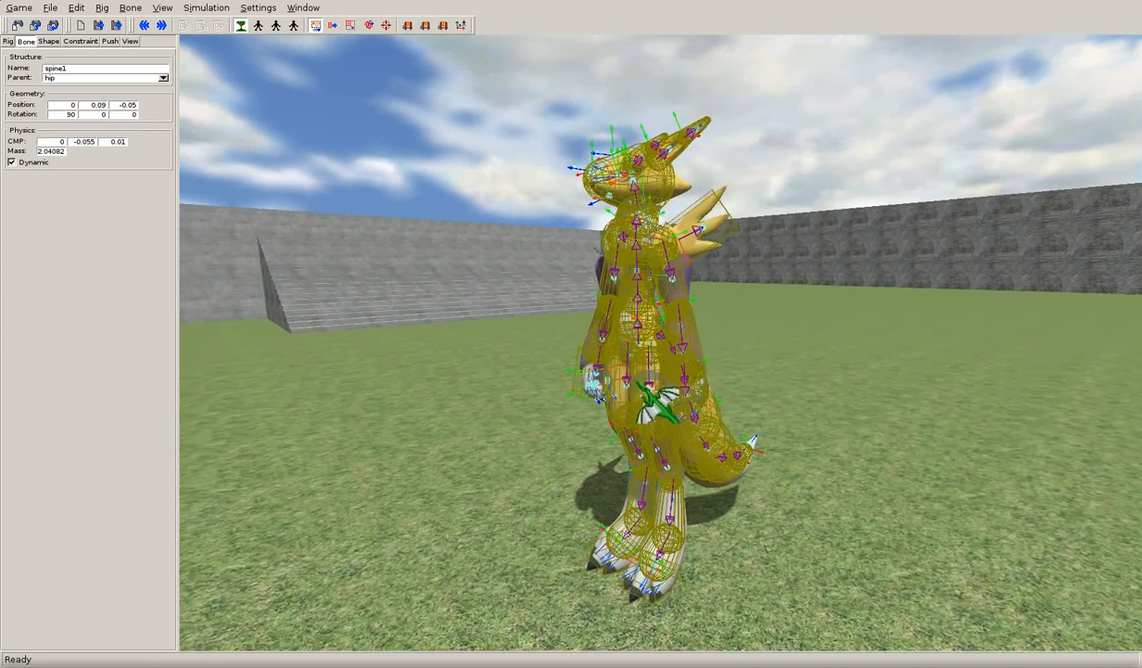
Step: Scale the total mass of all selected bones to a lower value
click(130, 7)
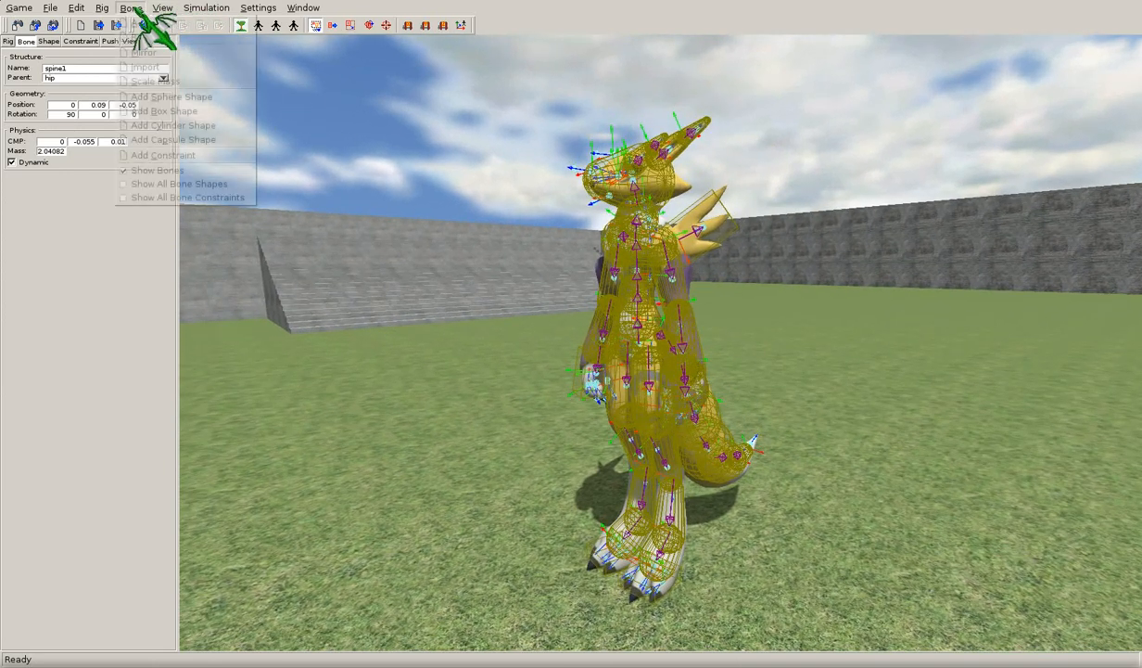
click(192, 82)
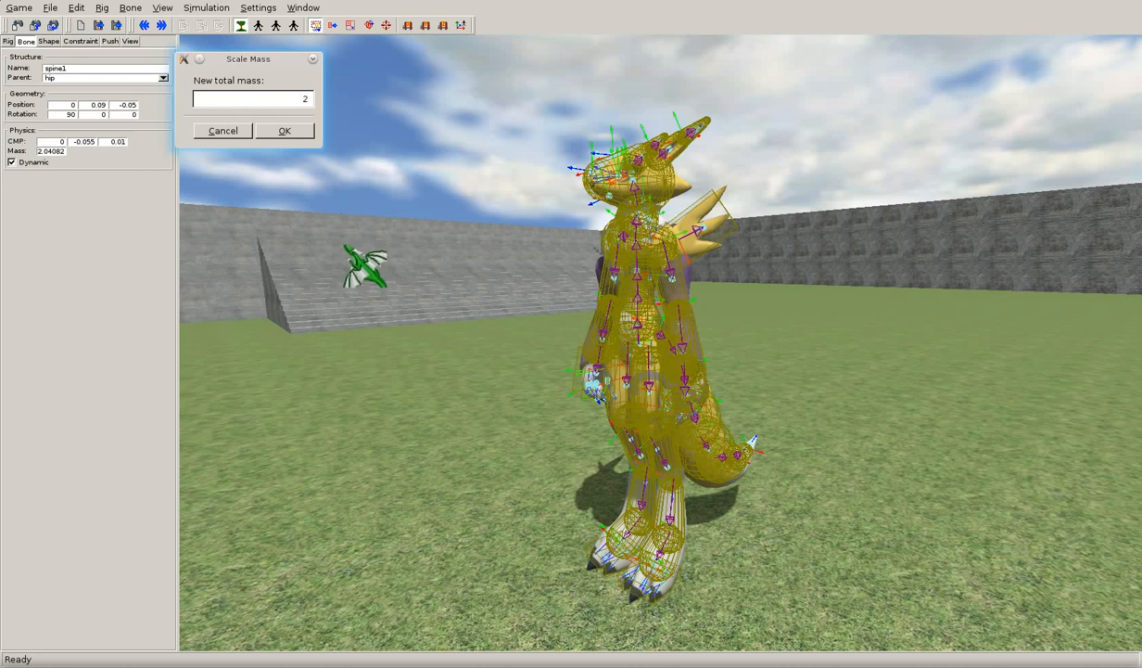
click(285, 131)
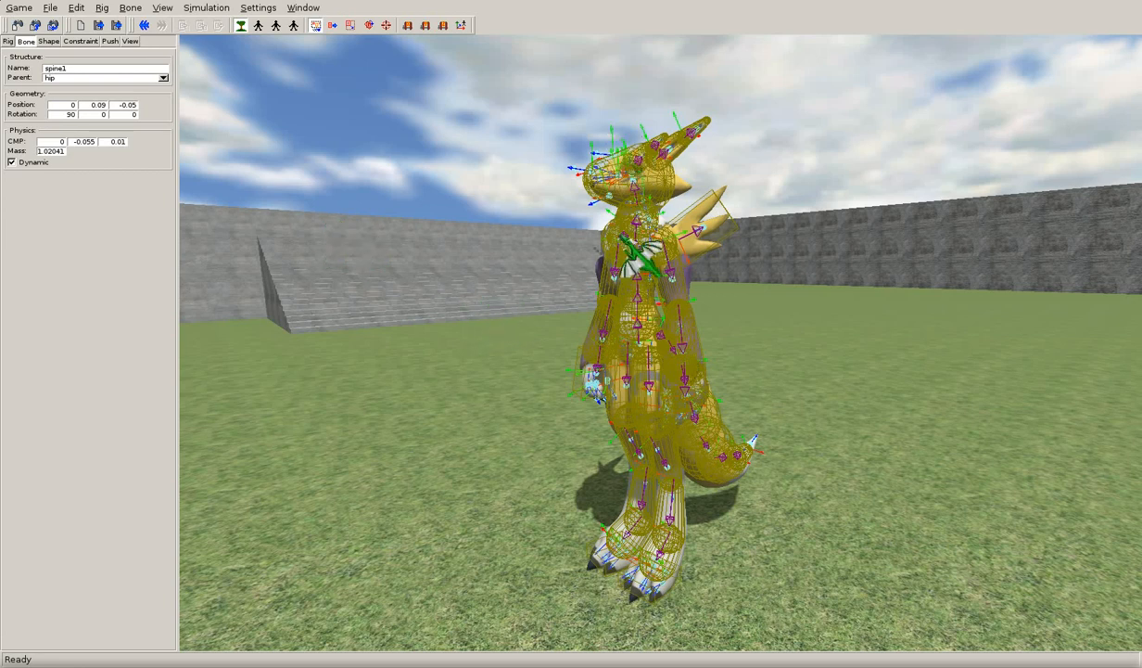
Step: Scale the total mass of all selected bones to 50 and clear the bone selection
middle_drag(815, 432, 617, 334)
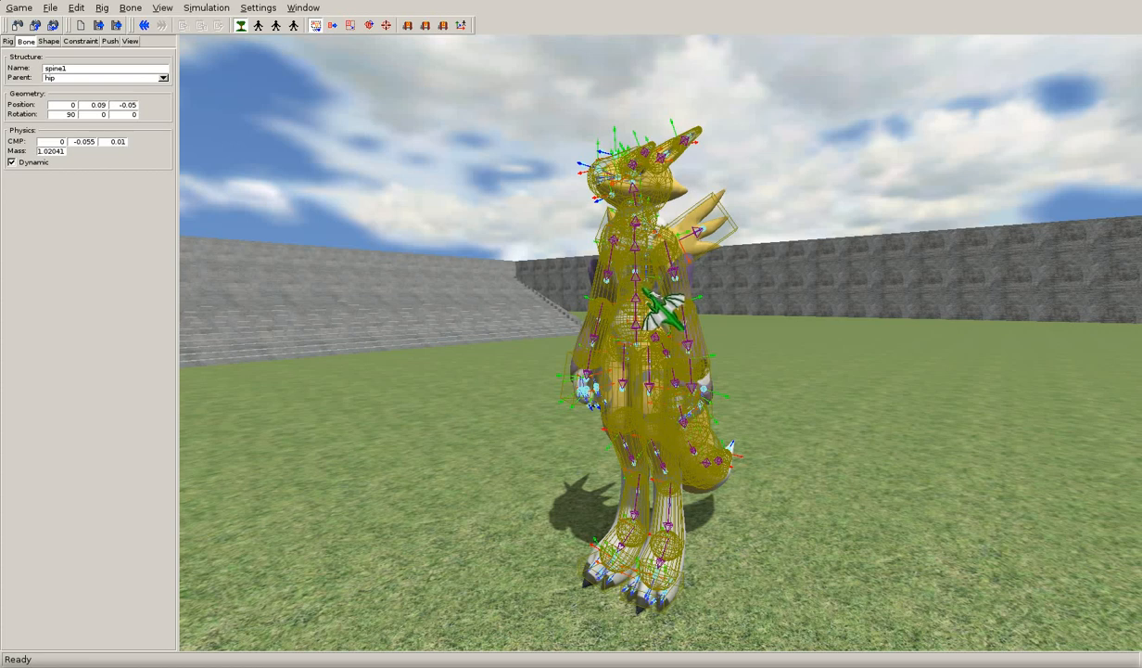
click(131, 8)
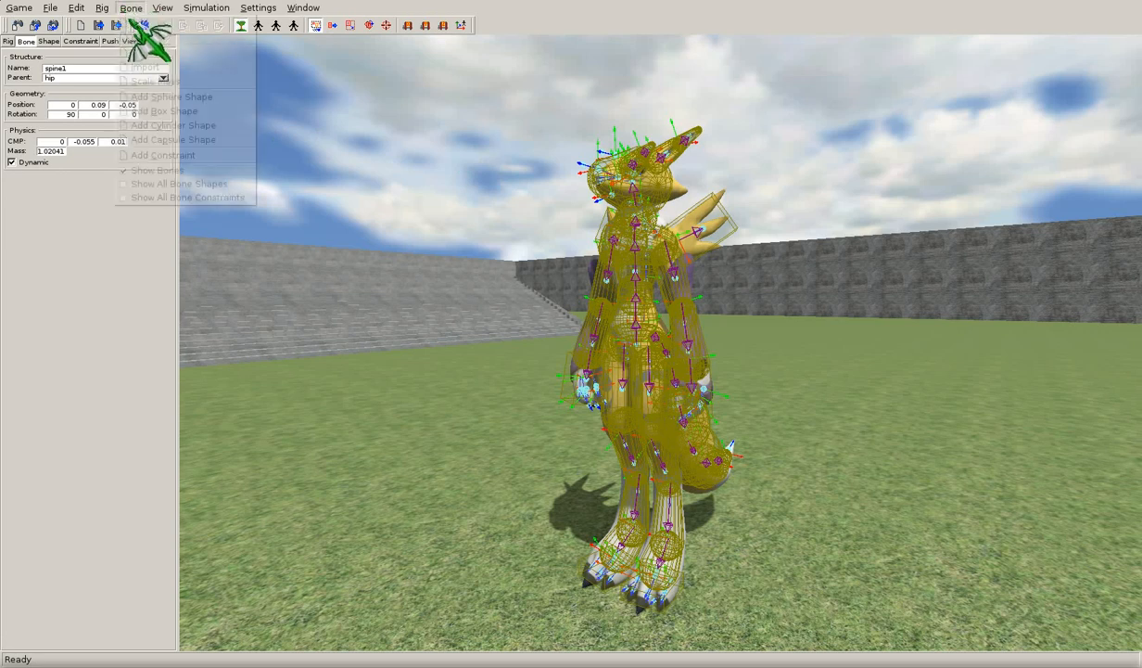
click(162, 79)
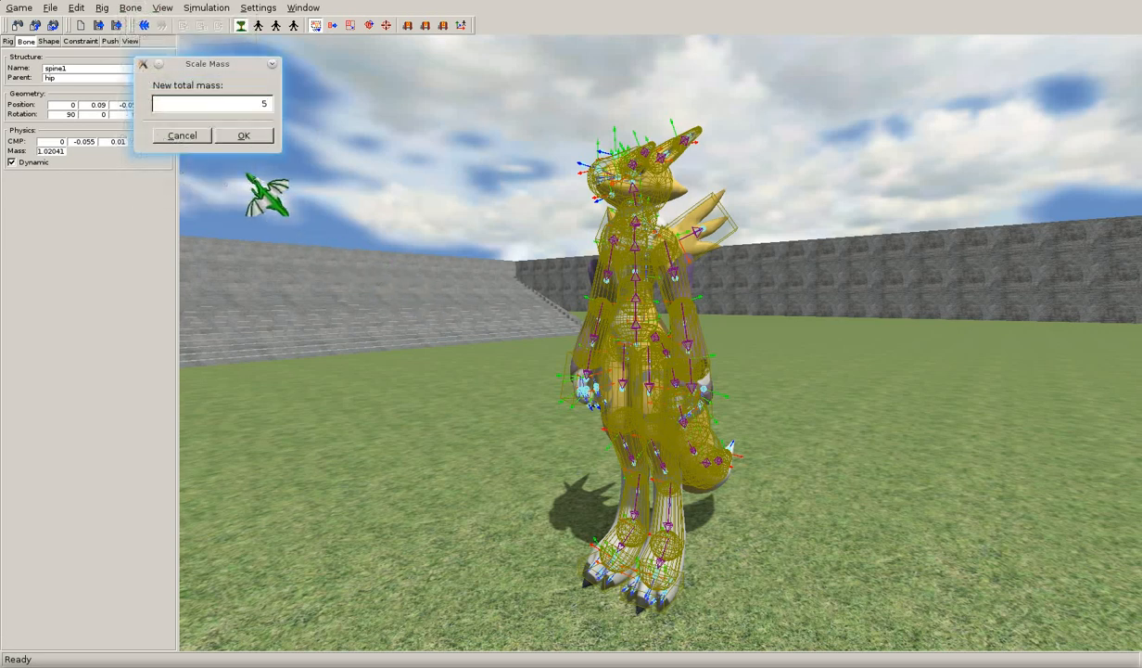
text(50)
key(Return)
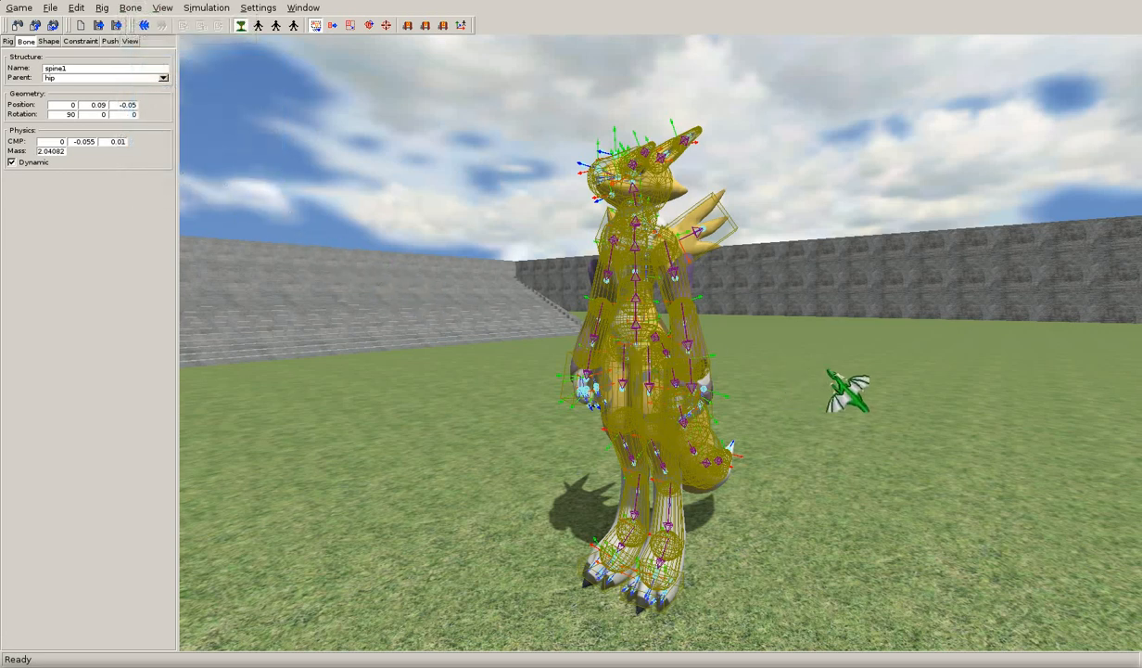
middle_drag(841, 391, 740, 393)
click(825, 388)
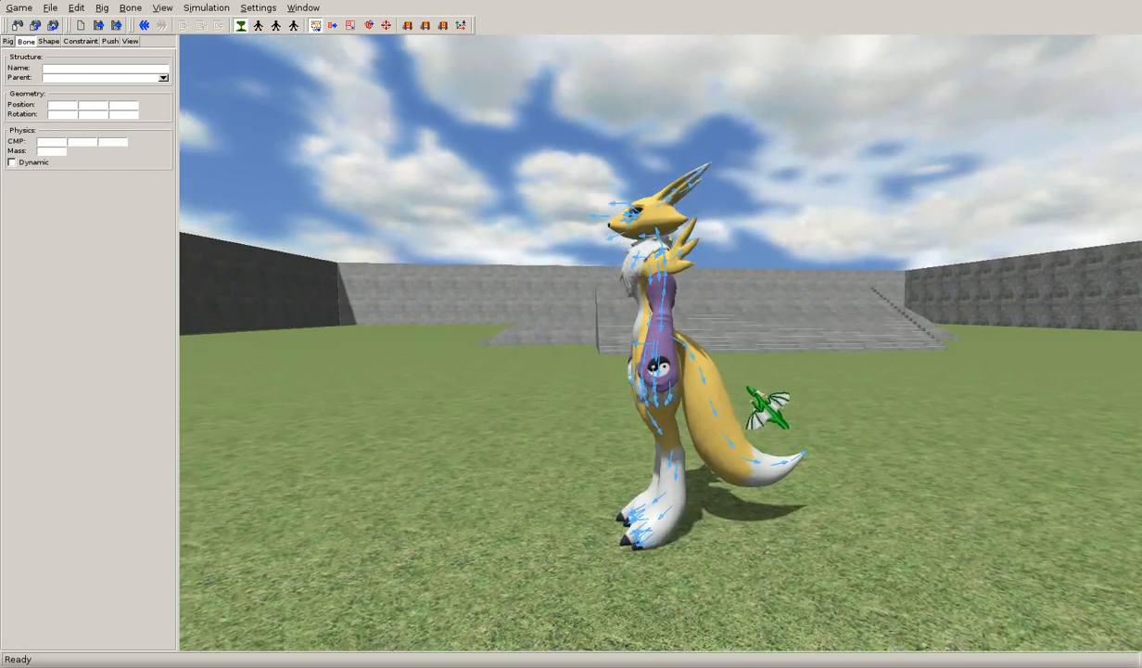
Step: Run the physics simulation to watch the whole rig react under gravity, and stop it again
click(208, 10)
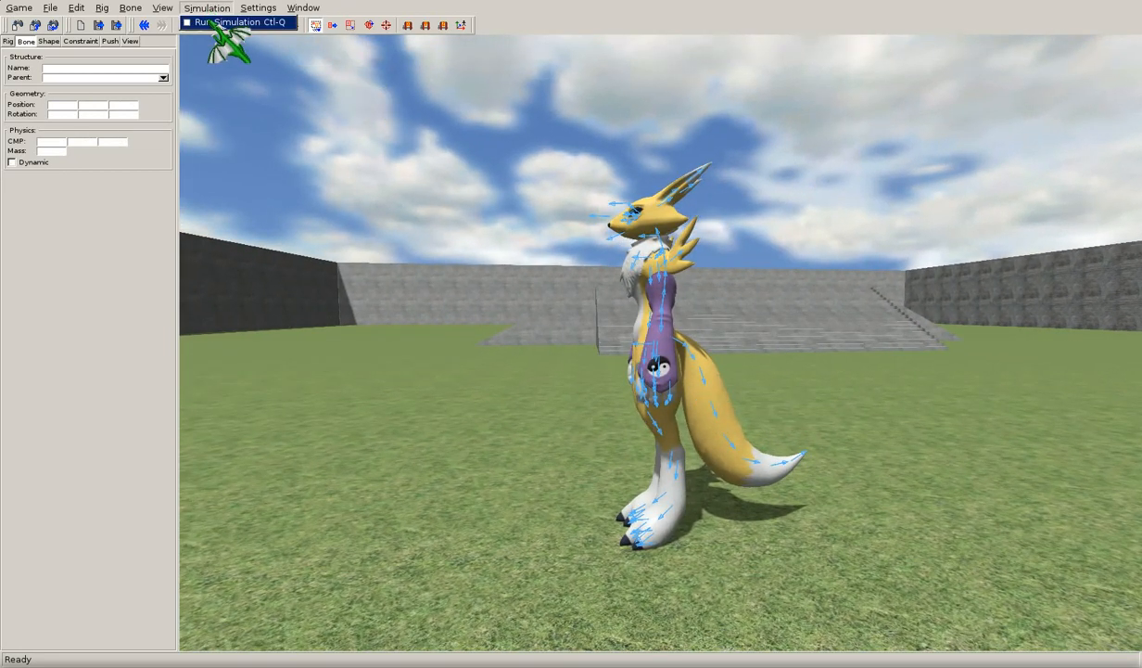
click(213, 22)
middle_drag(623, 324, 730, 422)
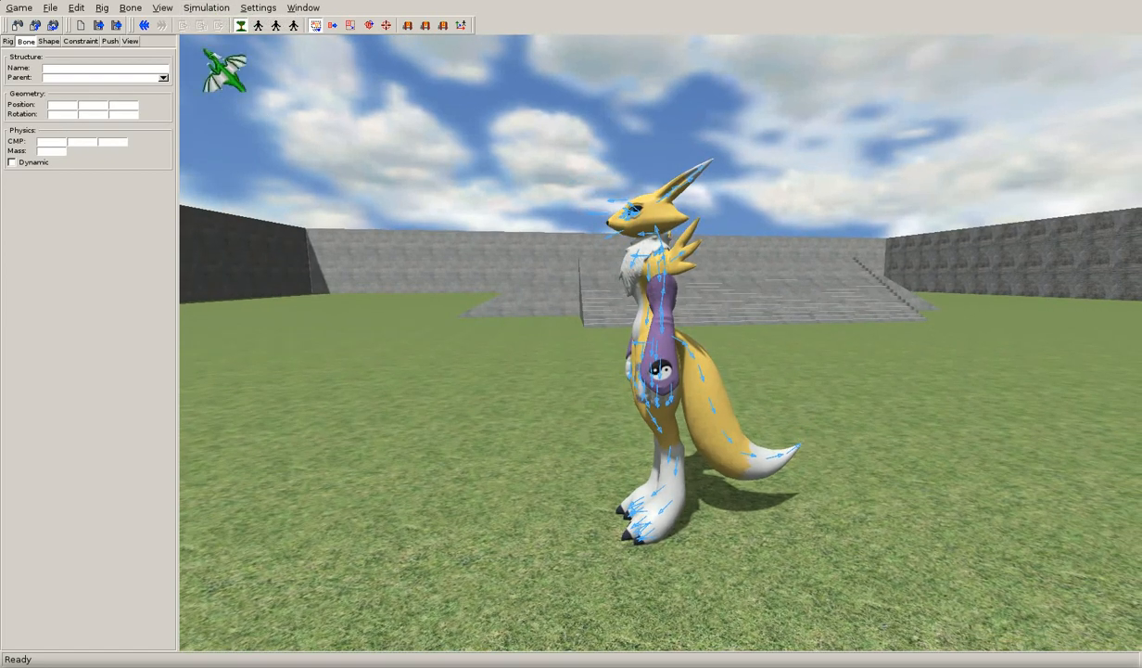
click(139, 7)
middle_drag(556, 301, 835, 445)
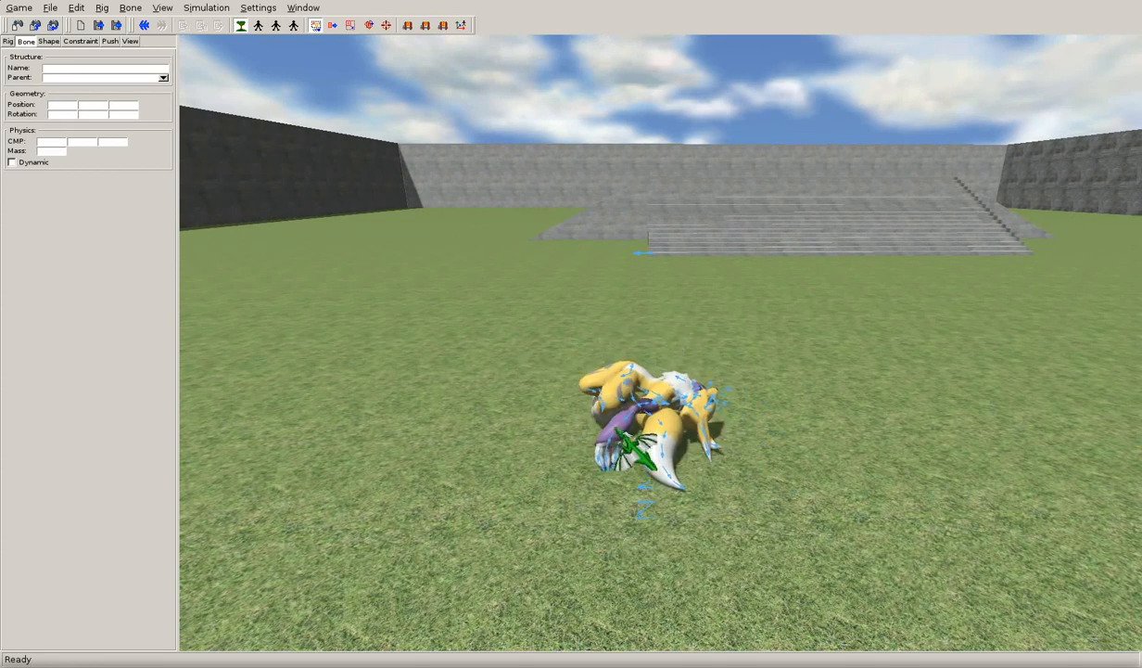
drag(737, 411, 557, 534)
key(space)
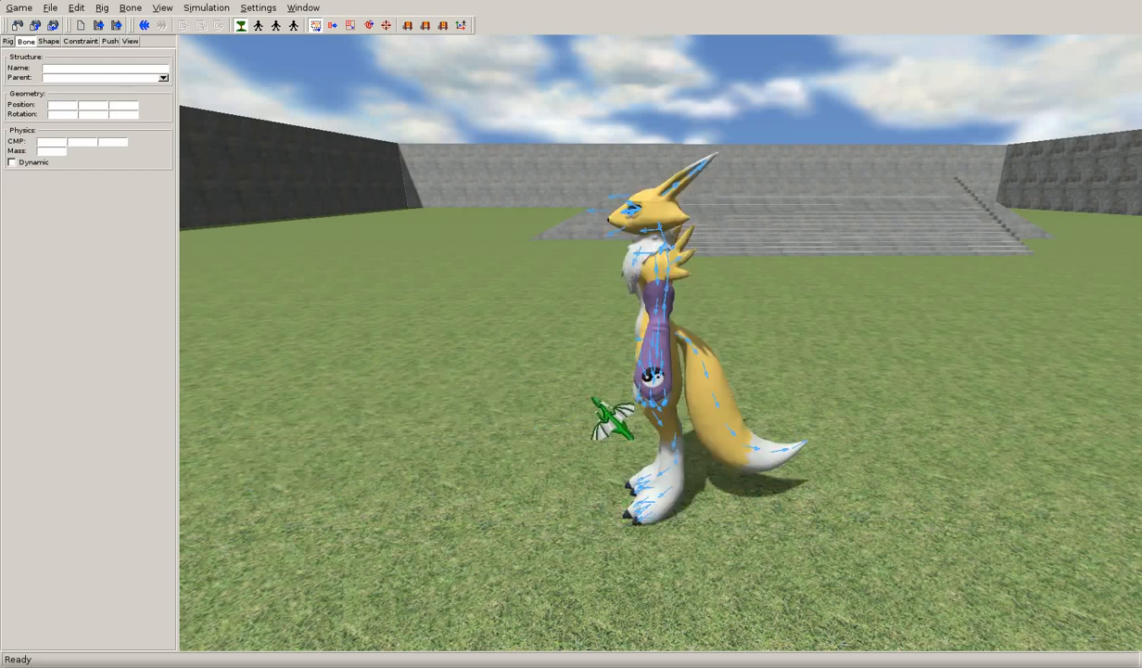
Step: Show all bone shapes on the rig for inspection and hide them again
middle_drag(576, 351, 734, 438)
click(131, 9)
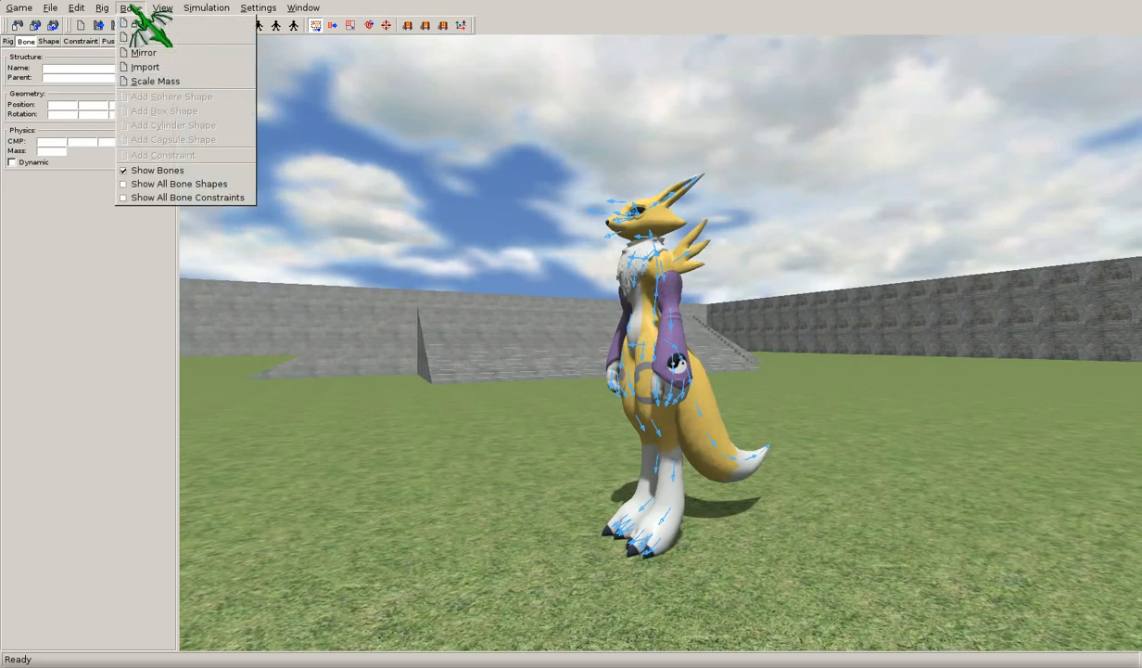
click(176, 184)
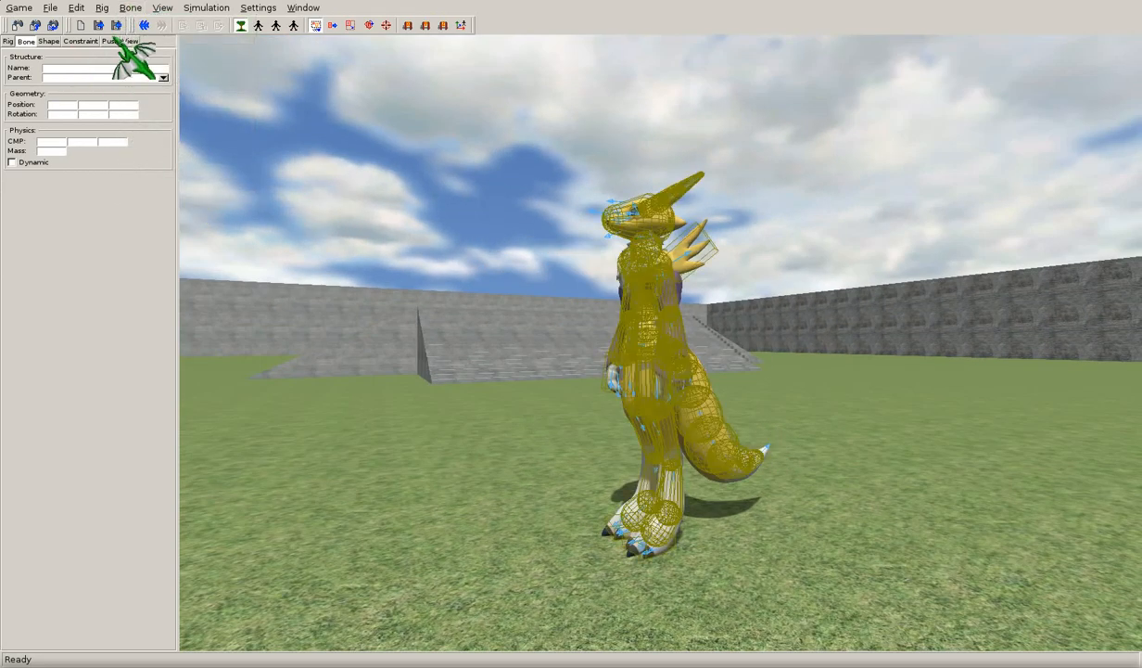
click(159, 8)
mouse_move(131, 8)
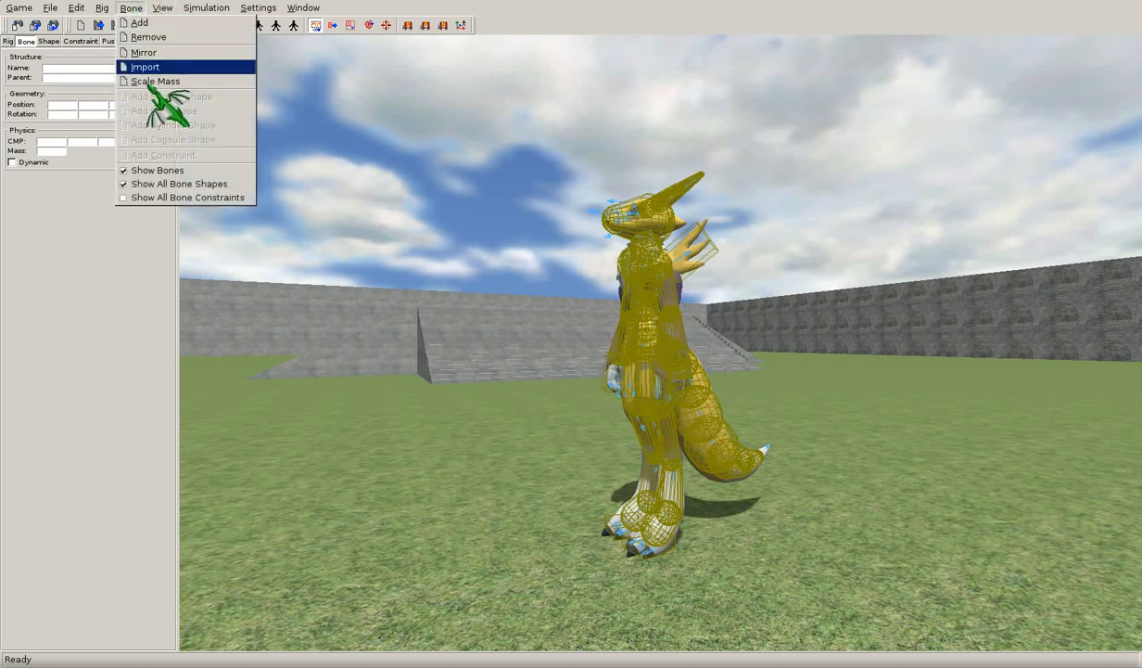
click(162, 183)
click(131, 9)
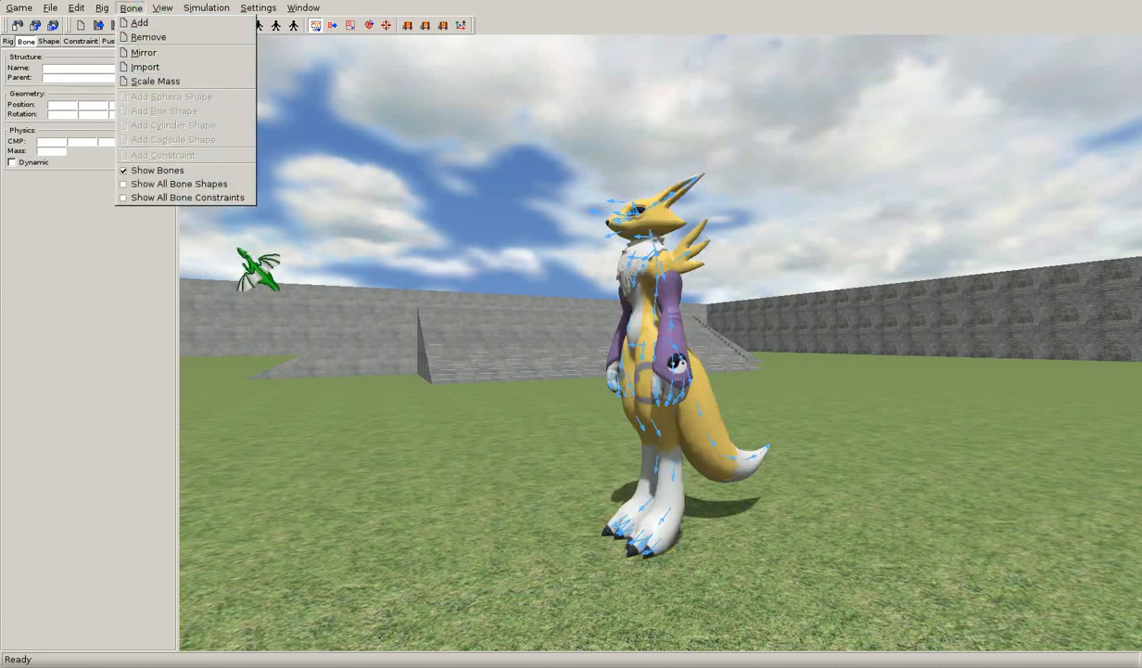
click(505, 325)
Step: Select the left upper arm bone, arm.u.l
middle_drag(503, 323, 696, 364)
scroll(701, 352, up, 5)
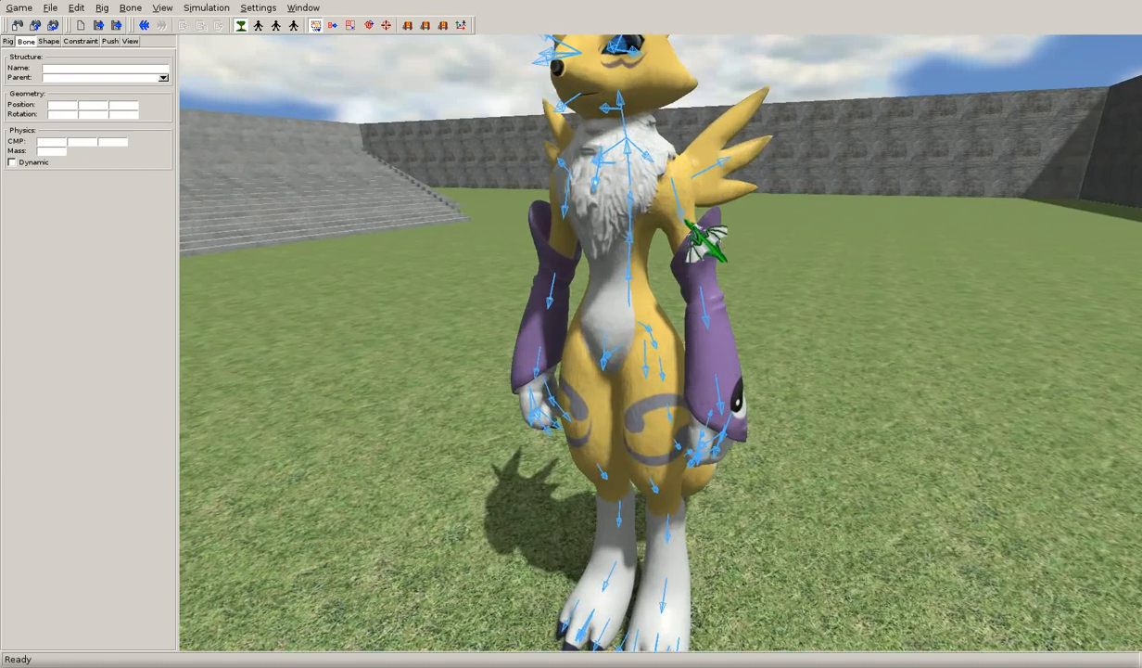
click(681, 211)
middle_drag(676, 246, 544, 296)
scroll(679, 327, down, 2)
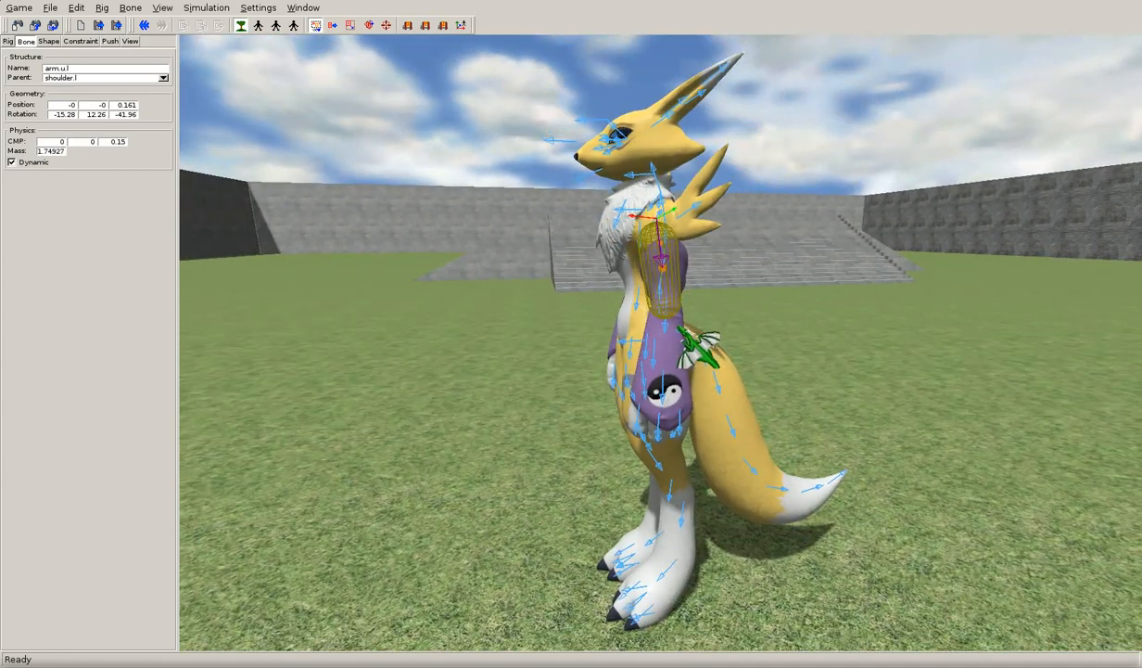
Step: Run the simulation while pulling the left upper arm bone upward, stop it, and clear the selection
key(space)
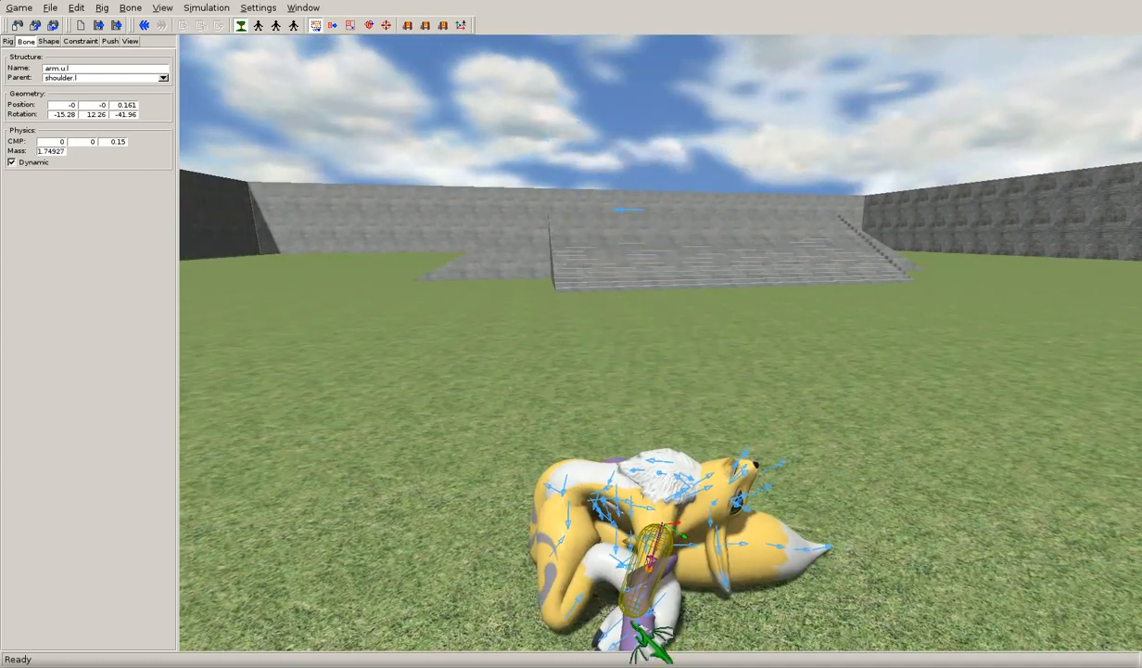
drag(595, 577, 641, 392)
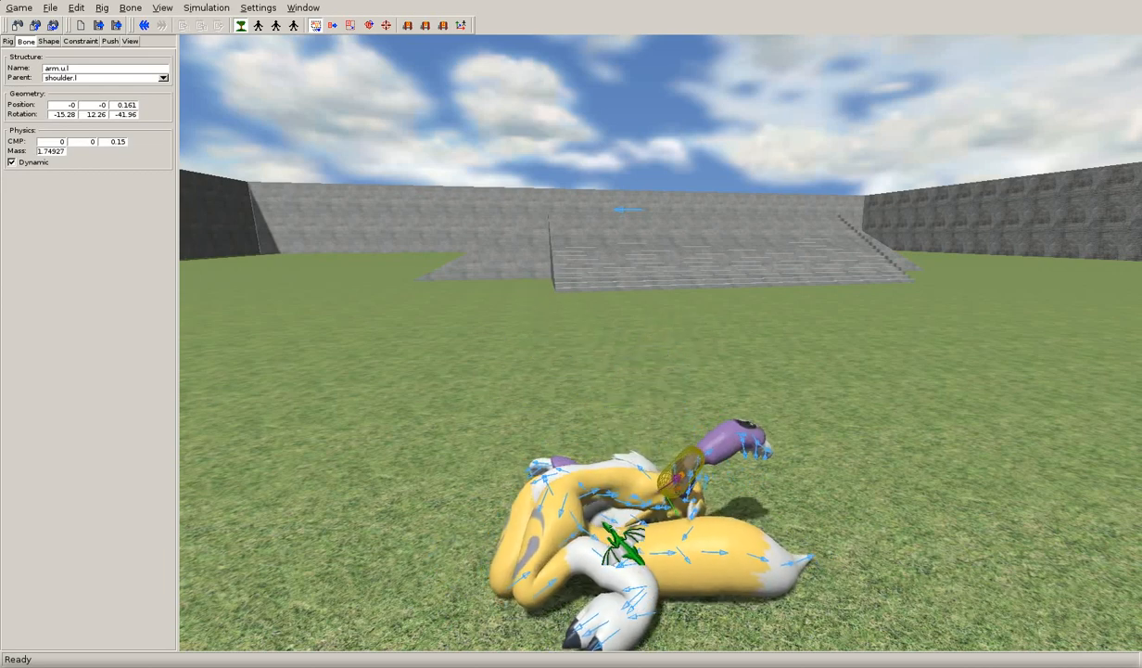
key(space)
middle_drag(773, 384, 880, 415)
scroll(834, 408, down, 3)
click(777, 403)
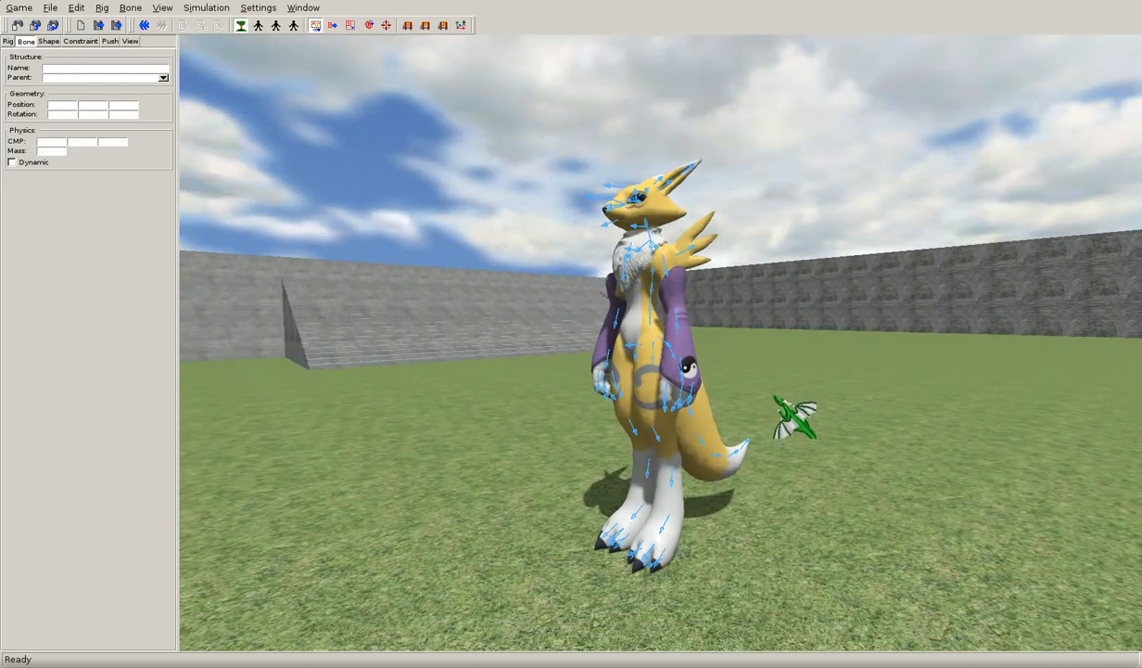
Step: Display the rig properties and examine the available root bones, keeping origin as the root bone
middle_drag(770, 397, 428, 194)
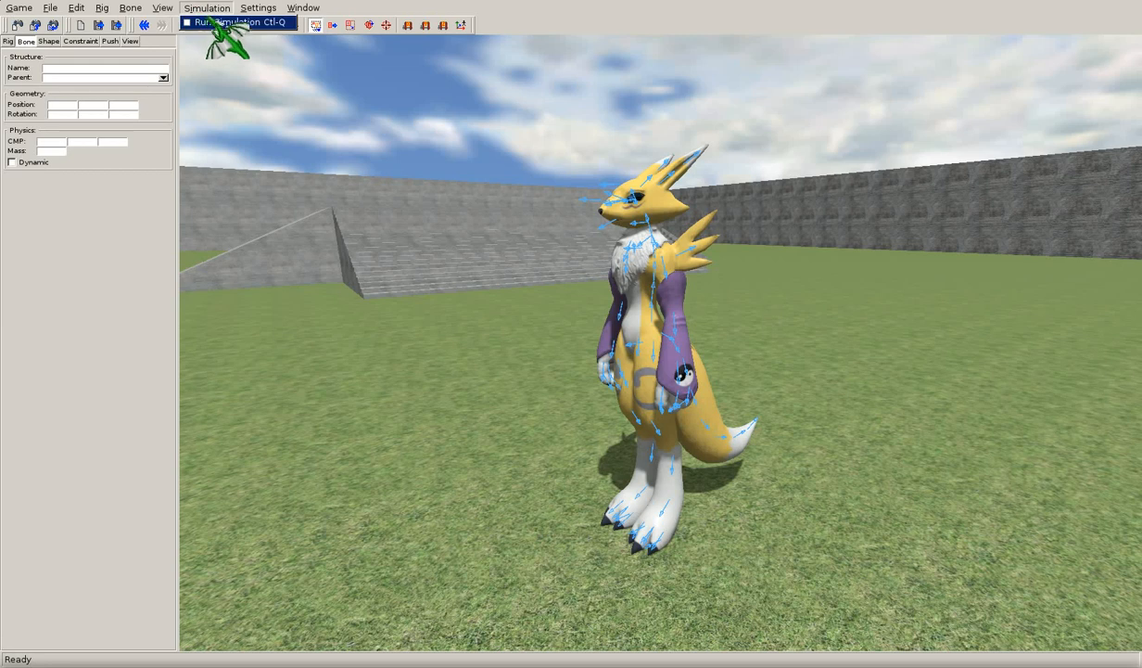
click(215, 21)
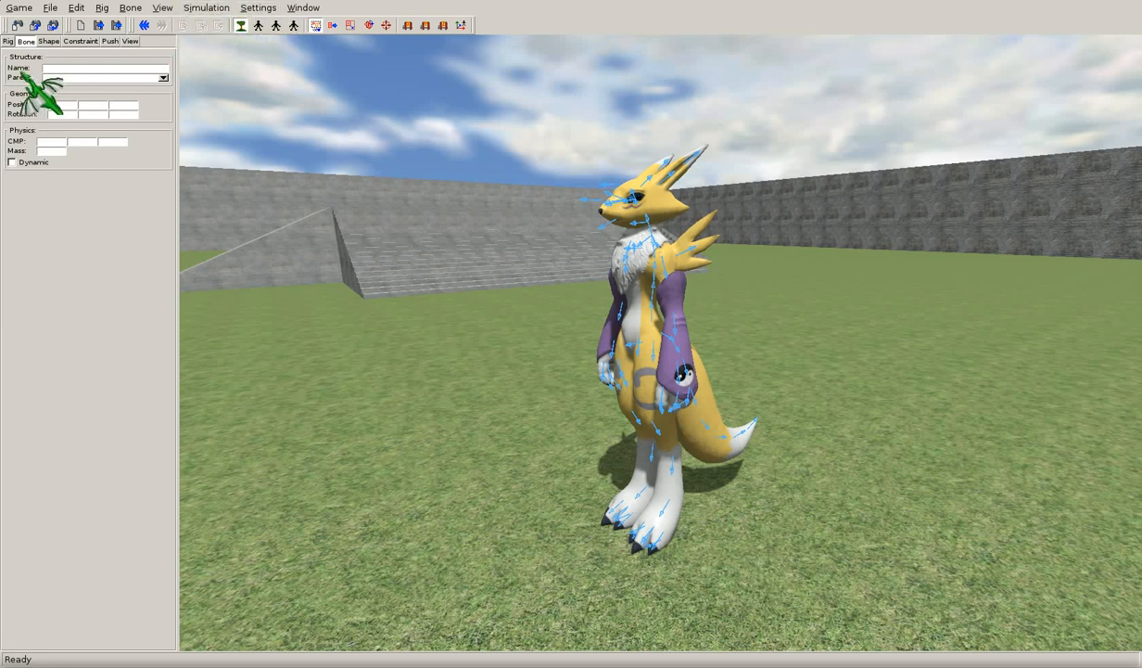
click(8, 41)
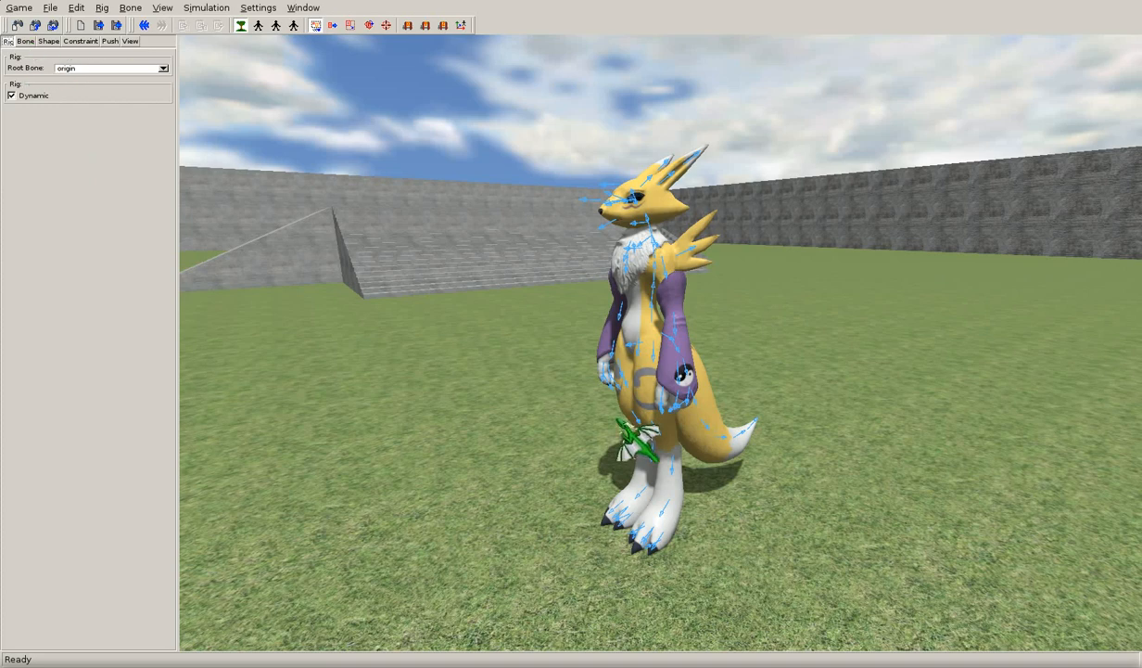
middle_drag(618, 419, 704, 411)
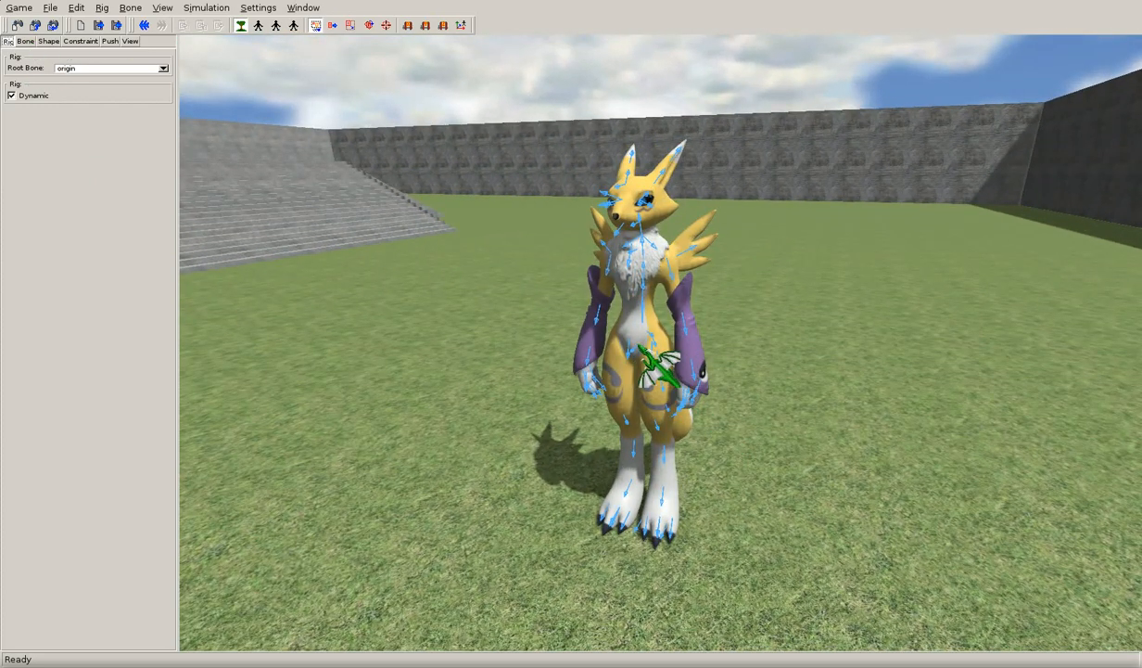
middle_drag(674, 352, 602, 364)
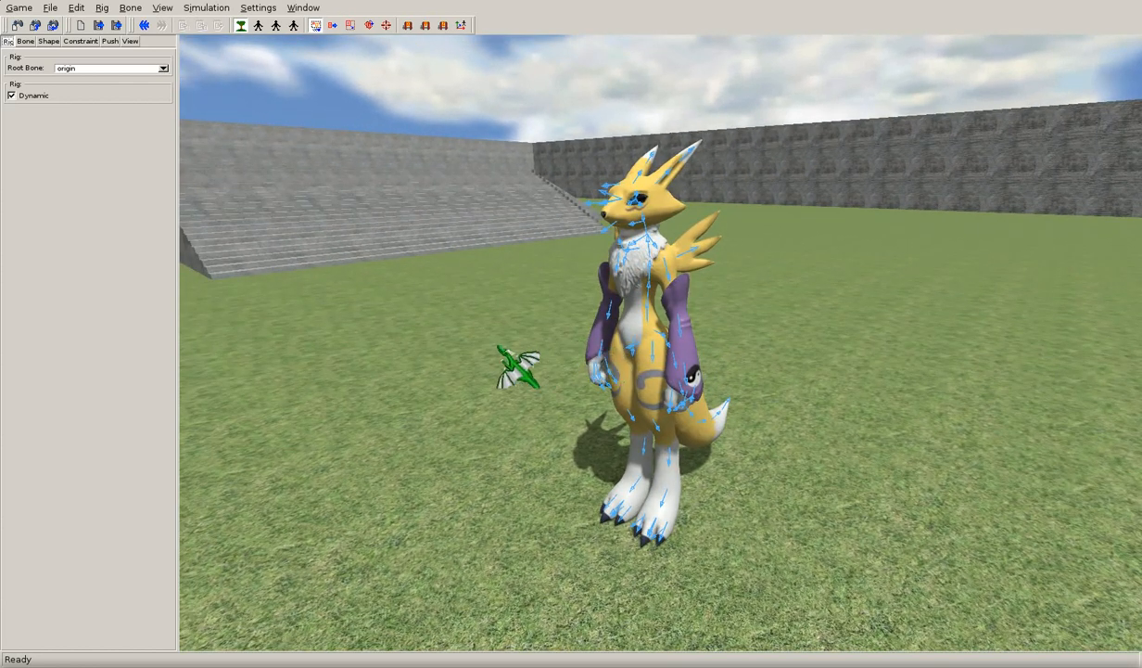
click(165, 69)
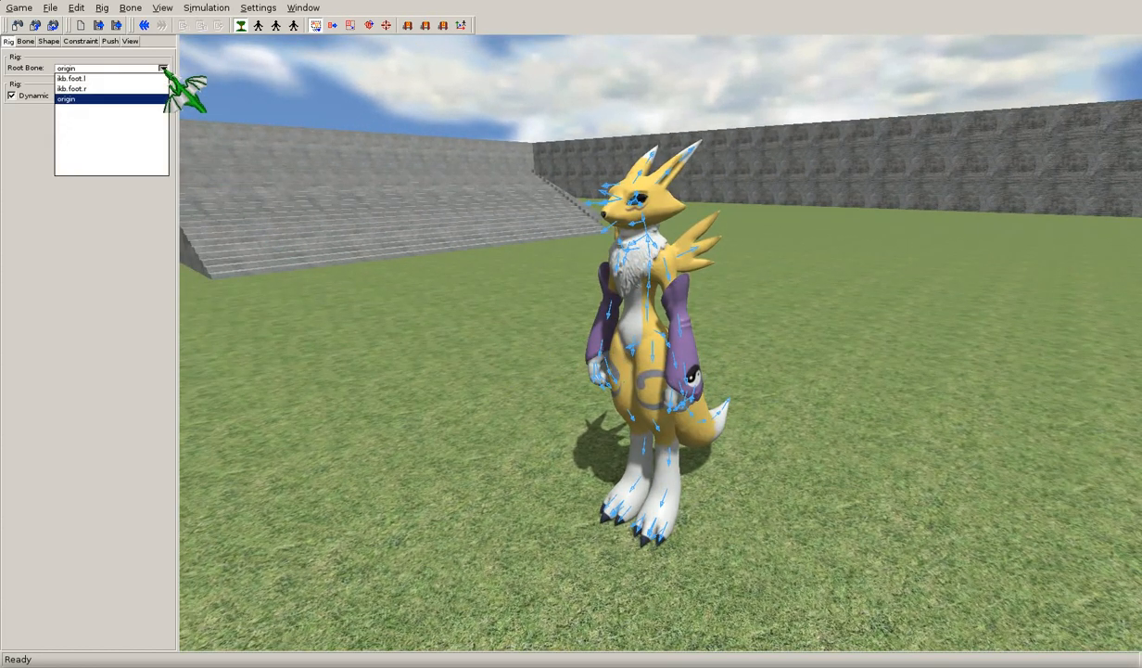
click(160, 70)
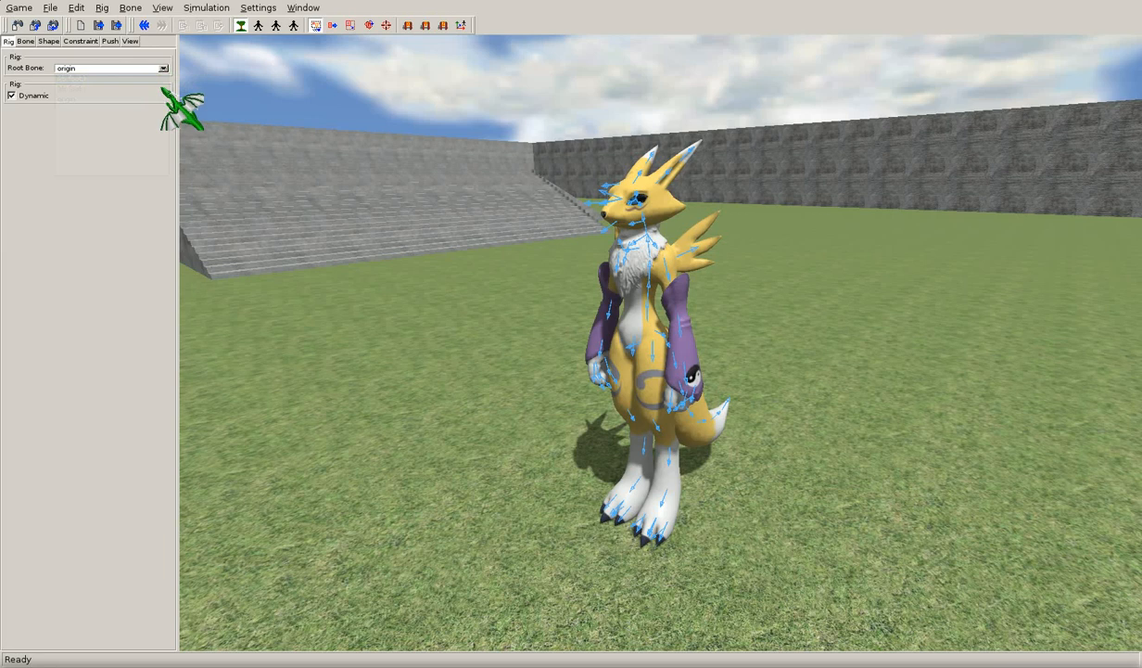
Step: Display the bone, shape and constraint properties one after another
click(26, 42)
click(48, 42)
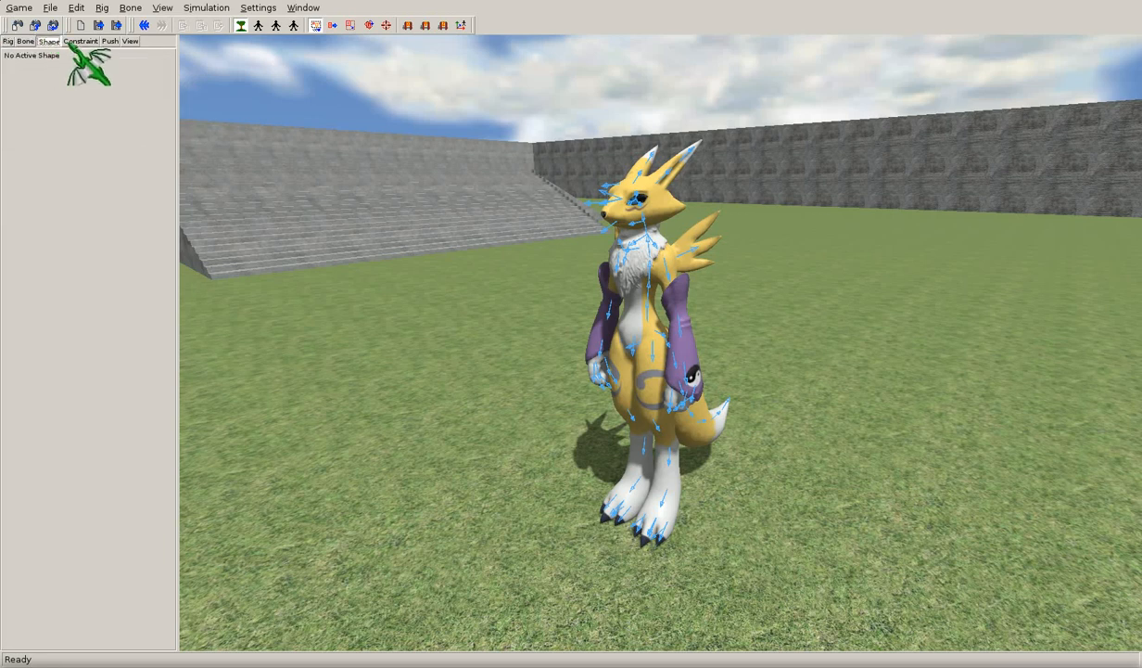
click(81, 42)
Step: Display the view settings, set the Y gravity to -1 and run the simulation
click(130, 42)
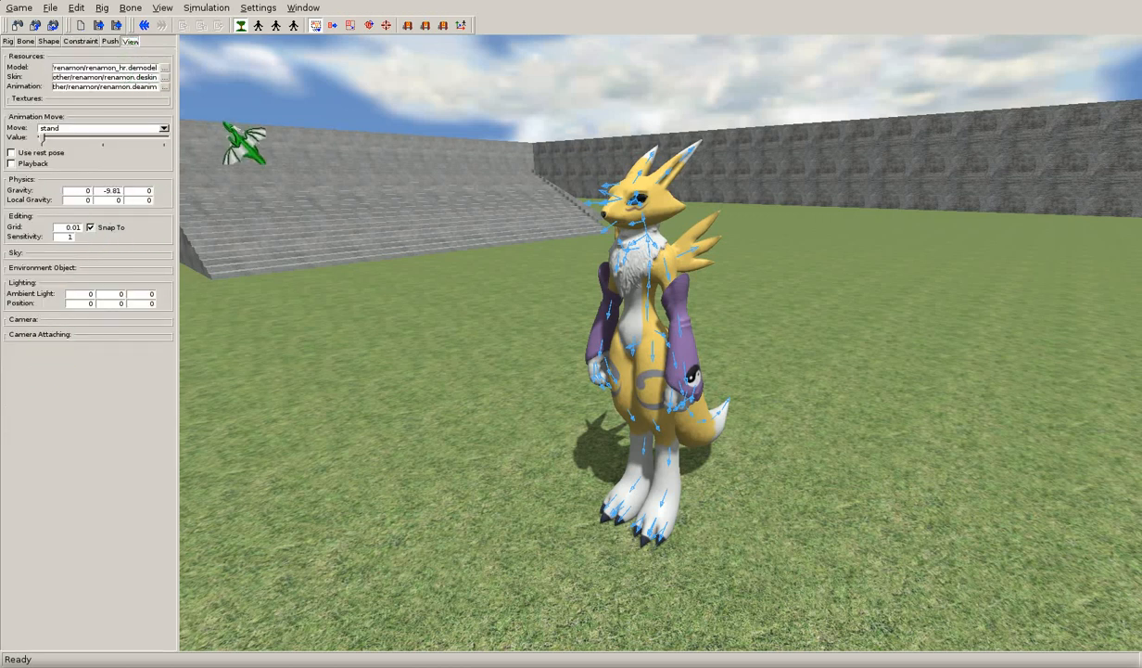
middle_drag(649, 352, 669, 369)
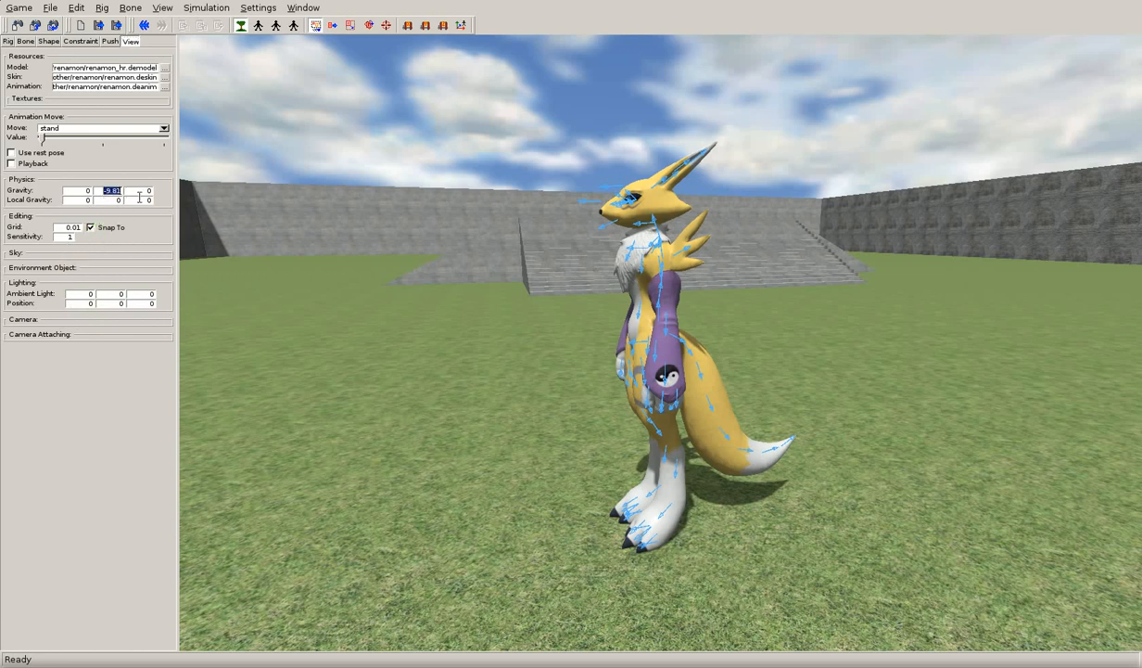
middle_drag(525, 317, 513, 337)
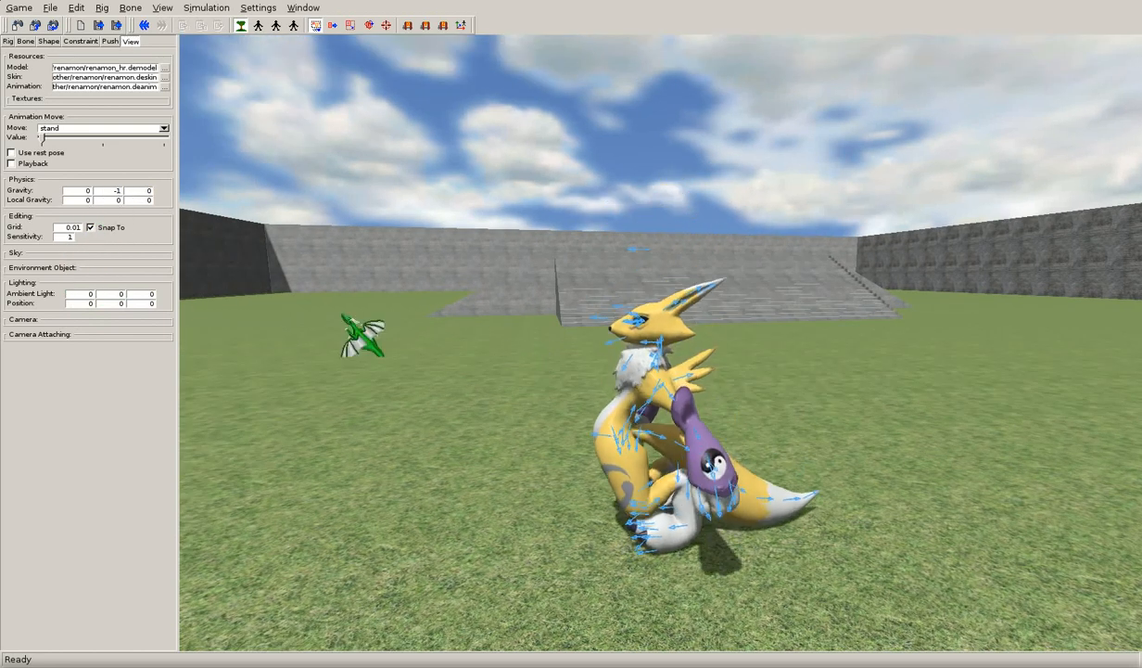
Step: Pull the character through the air in the running simulation, stop the simulation, and set the Y gravity to -9.81
drag(585, 497, 586, 427)
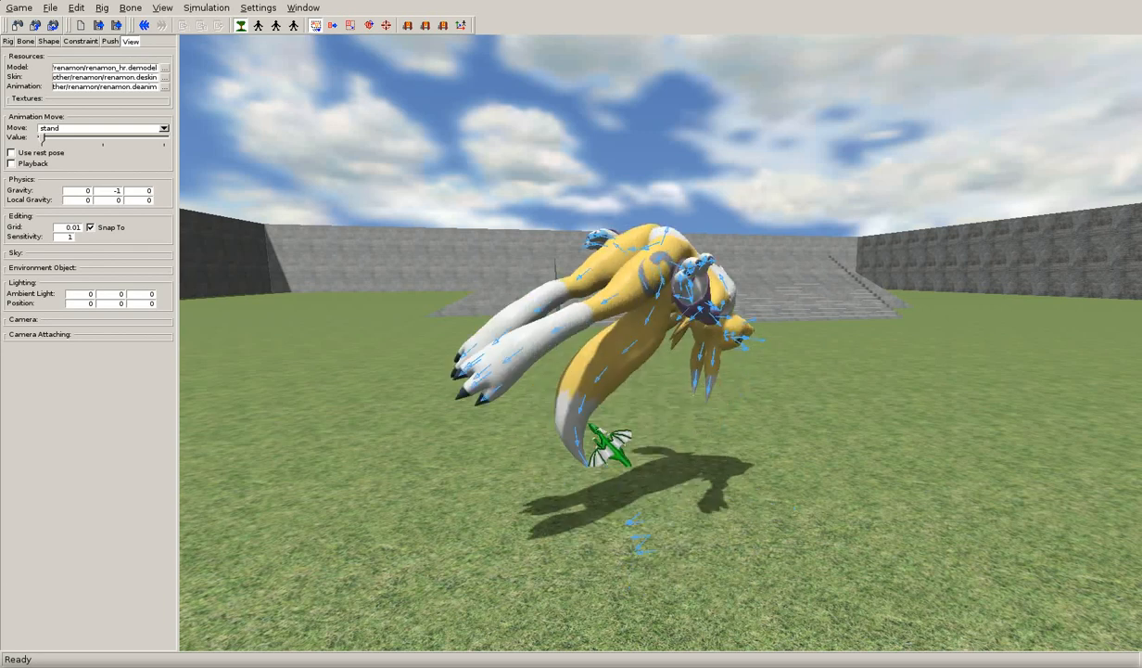
key(ctrl+r)
middle_drag(533, 400, 156, 212)
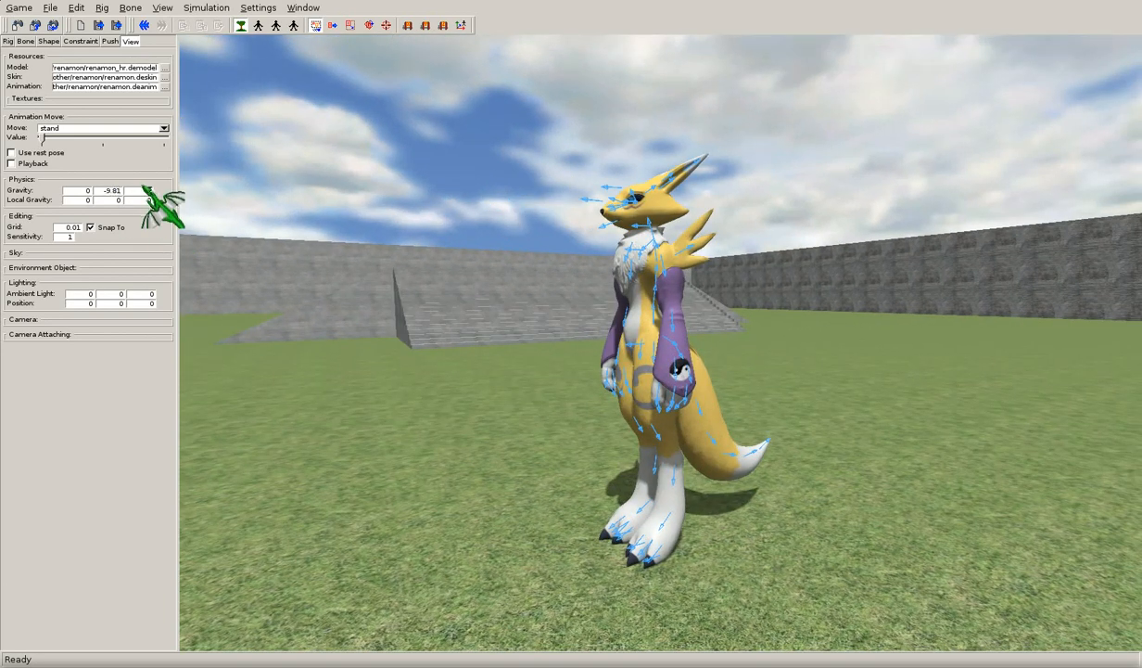
middle_drag(492, 352, 476, 357)
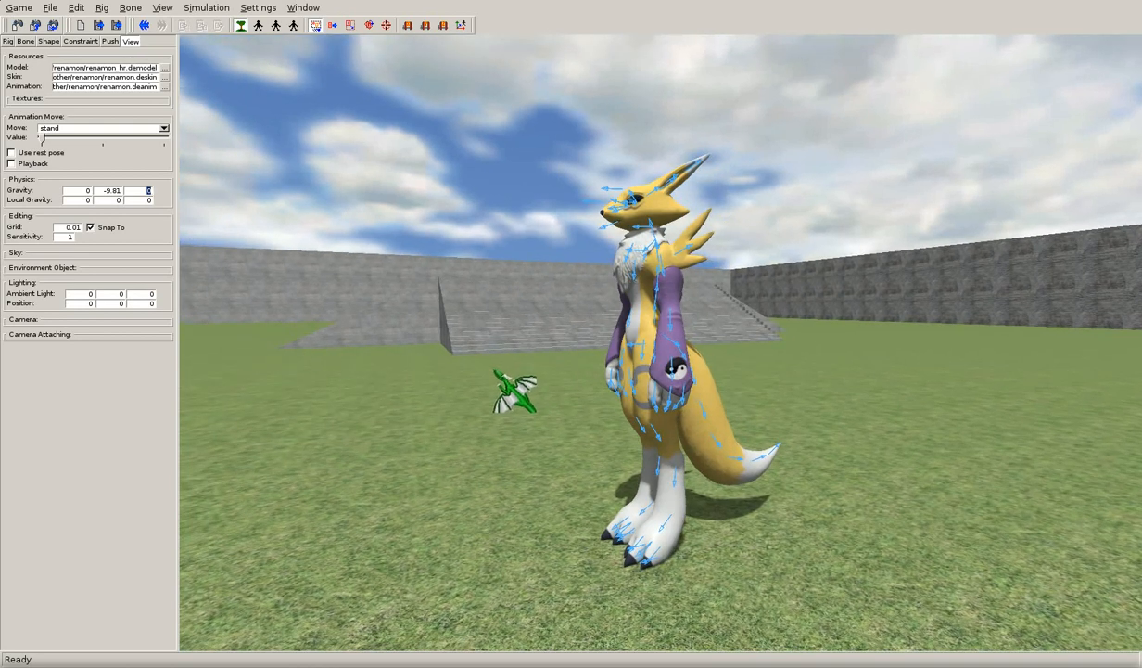
Step: Display the environment object settings briefly, and collapse both those and the lighting settings
click(85, 269)
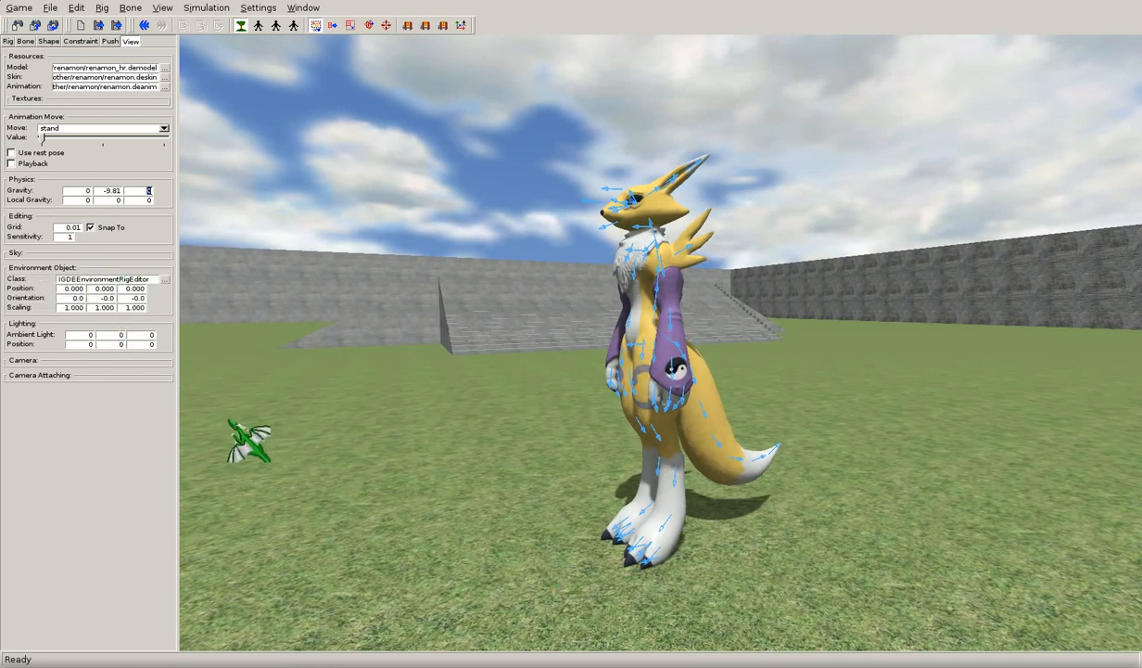
click(85, 268)
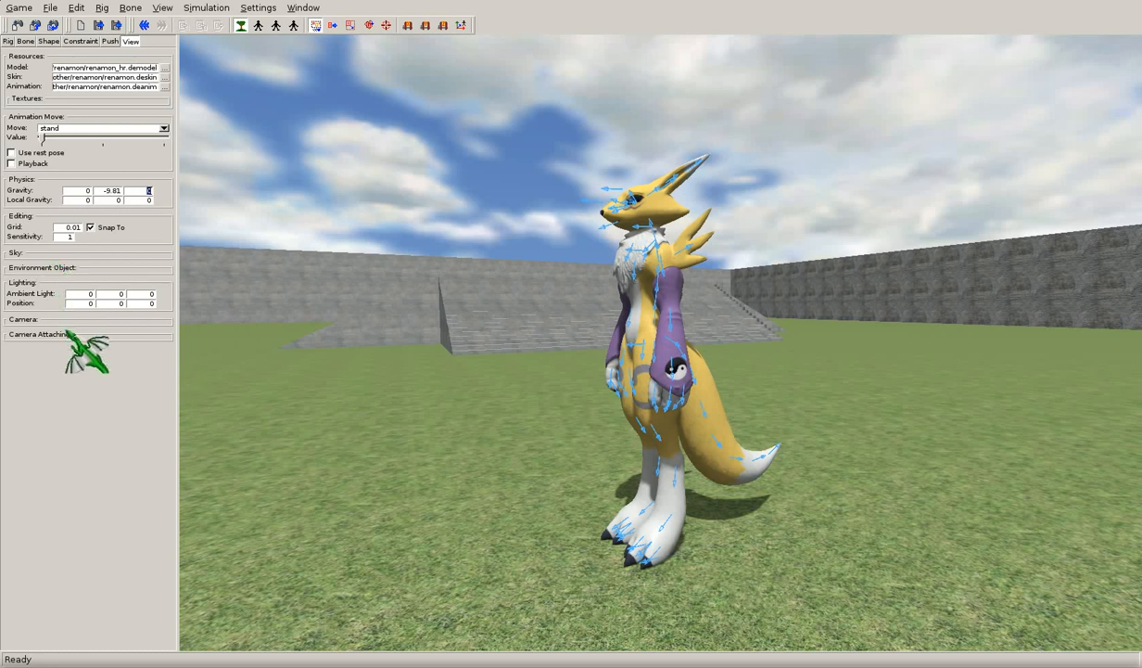
click(69, 282)
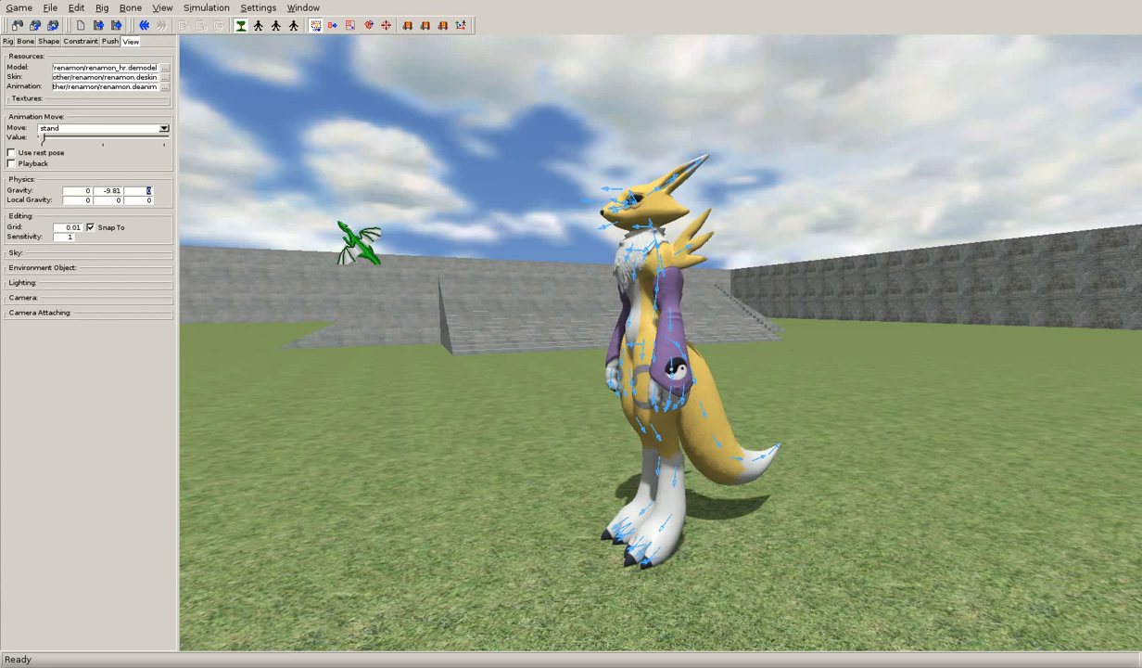
middle_drag(520, 313, 575, 297)
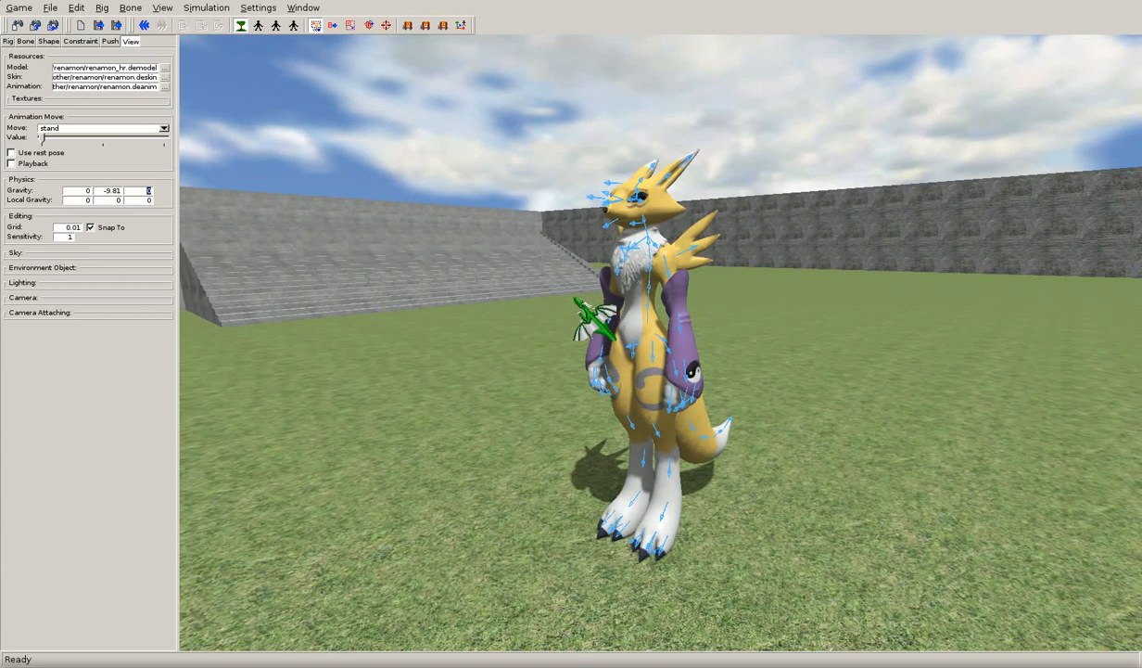
click(103, 9)
mouse_move(76, 11)
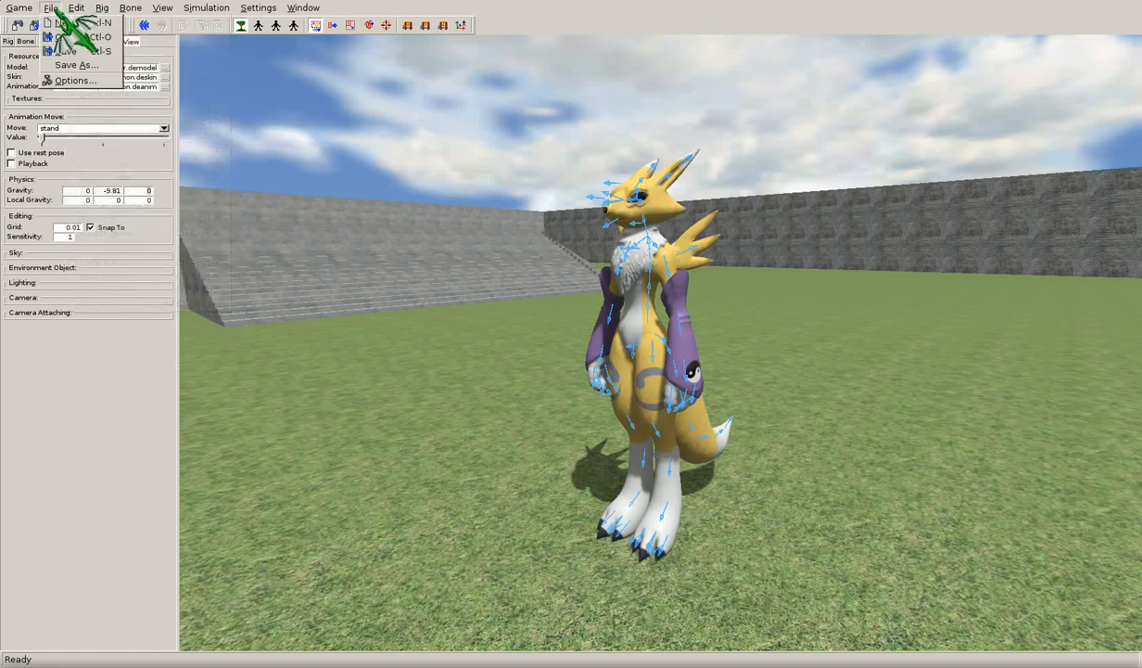
mouse_move(206, 11)
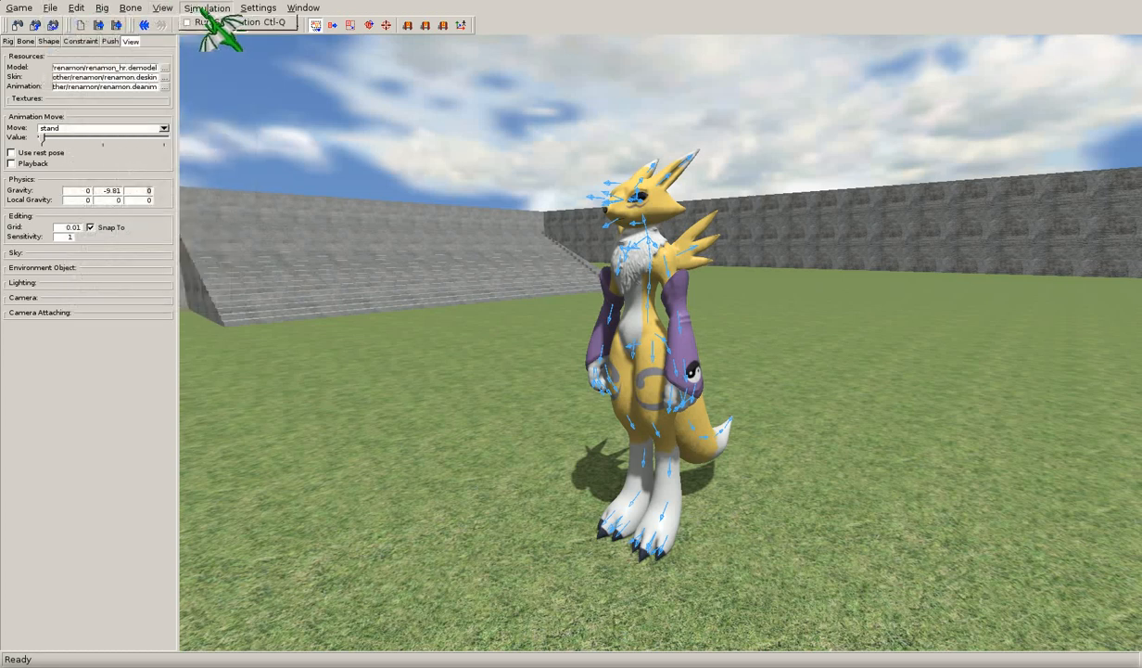
click(264, 9)
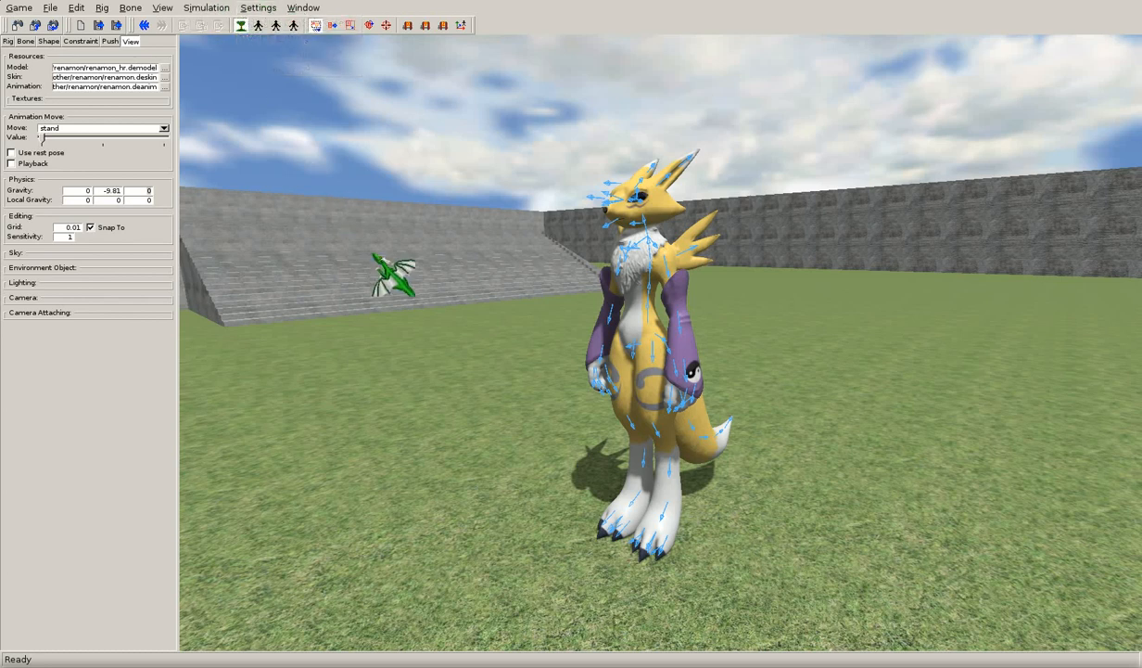
middle_drag(618, 380, 743, 365)
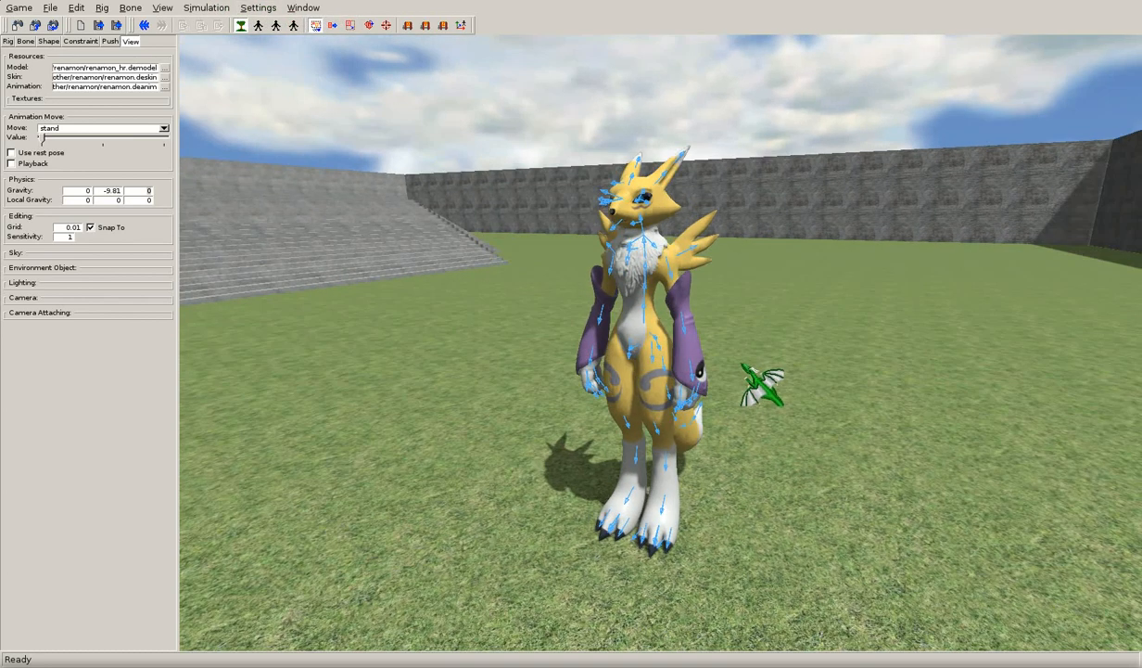